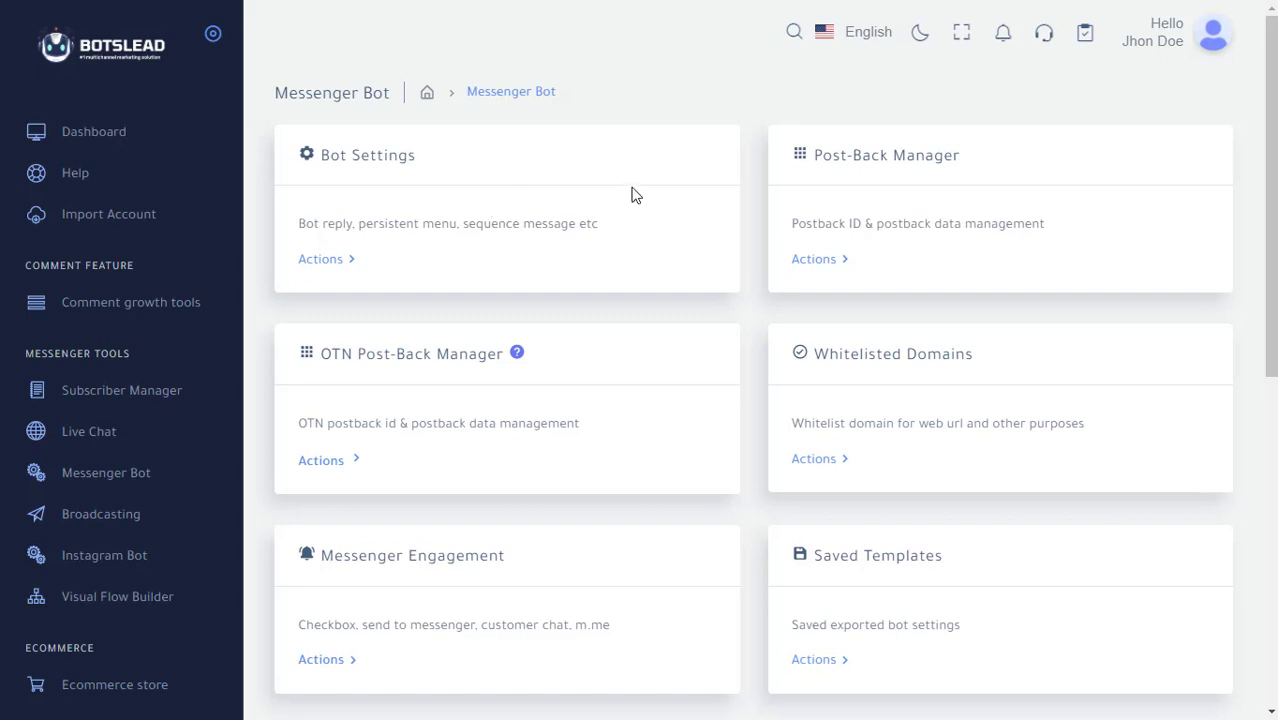
Open Bot Settings from the Messenger Bot tools page.
{"action": "scroll", "coordinate": [722, 222], "scroll_direction": "down", "scroll_amount": 3}
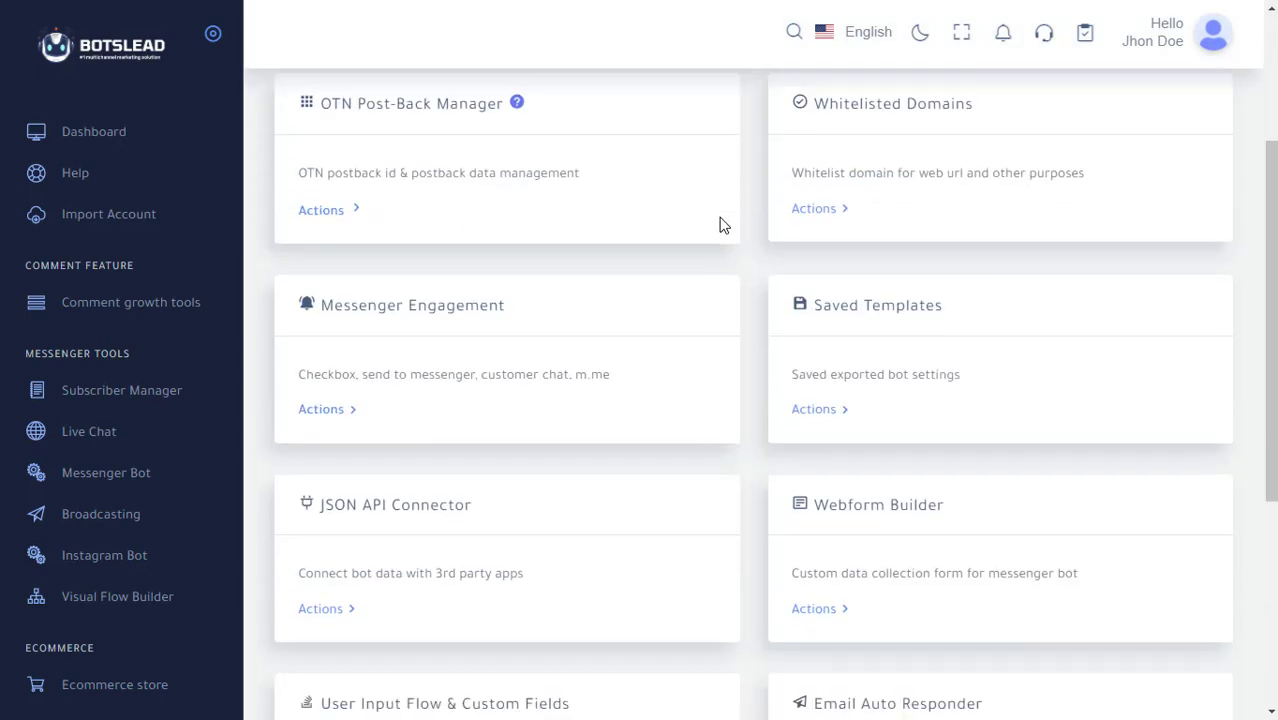
{"action": "scroll", "coordinate": [723, 225], "scroll_direction": "down", "scroll_amount": 3}
{"action": "scroll", "coordinate": [723, 225], "scroll_direction": "up", "scroll_amount": 6}
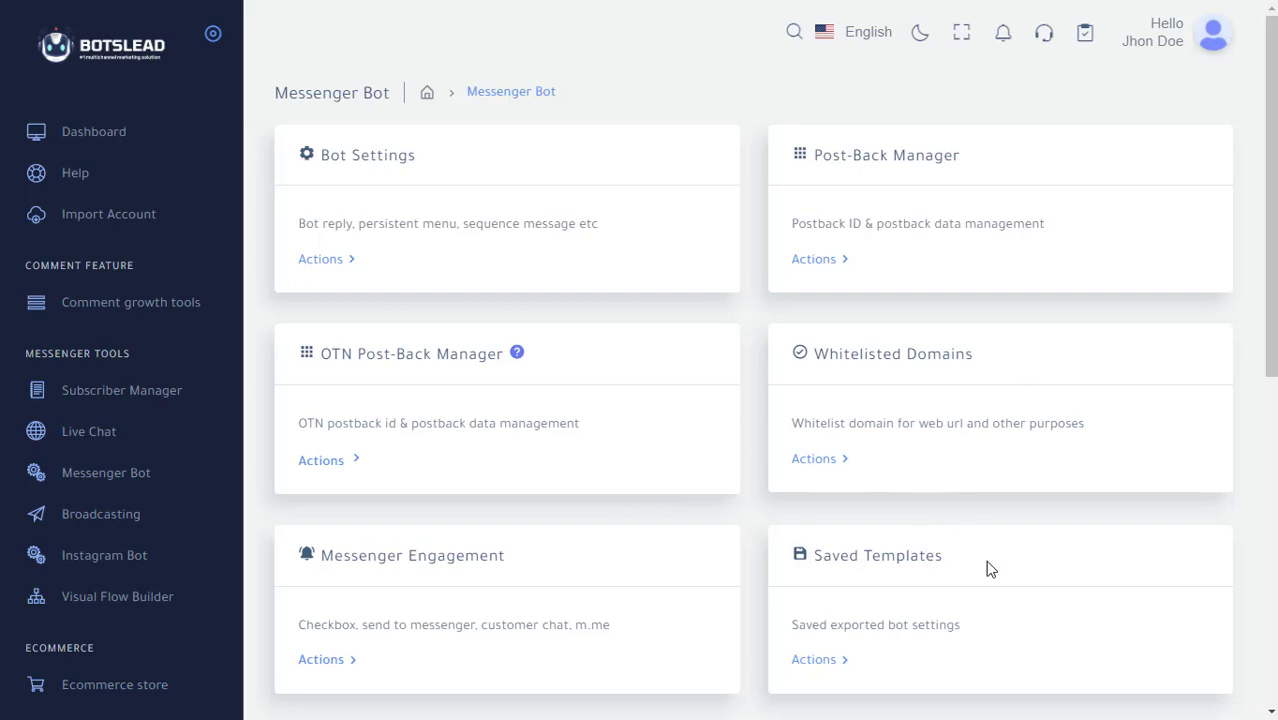
{"action": "scroll", "coordinate": [750, 382], "scroll_direction": "down", "scroll_amount": 8}
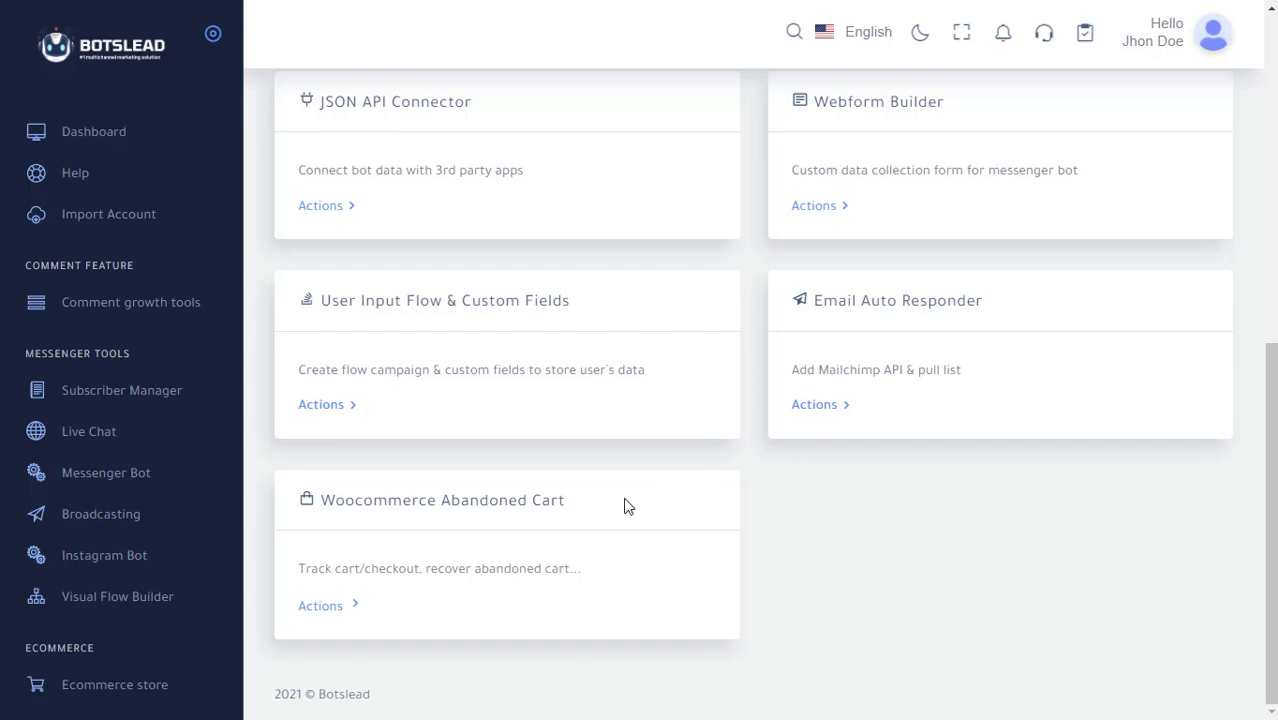
{"action": "scroll", "coordinate": [624, 505], "scroll_direction": "up", "scroll_amount": 10}
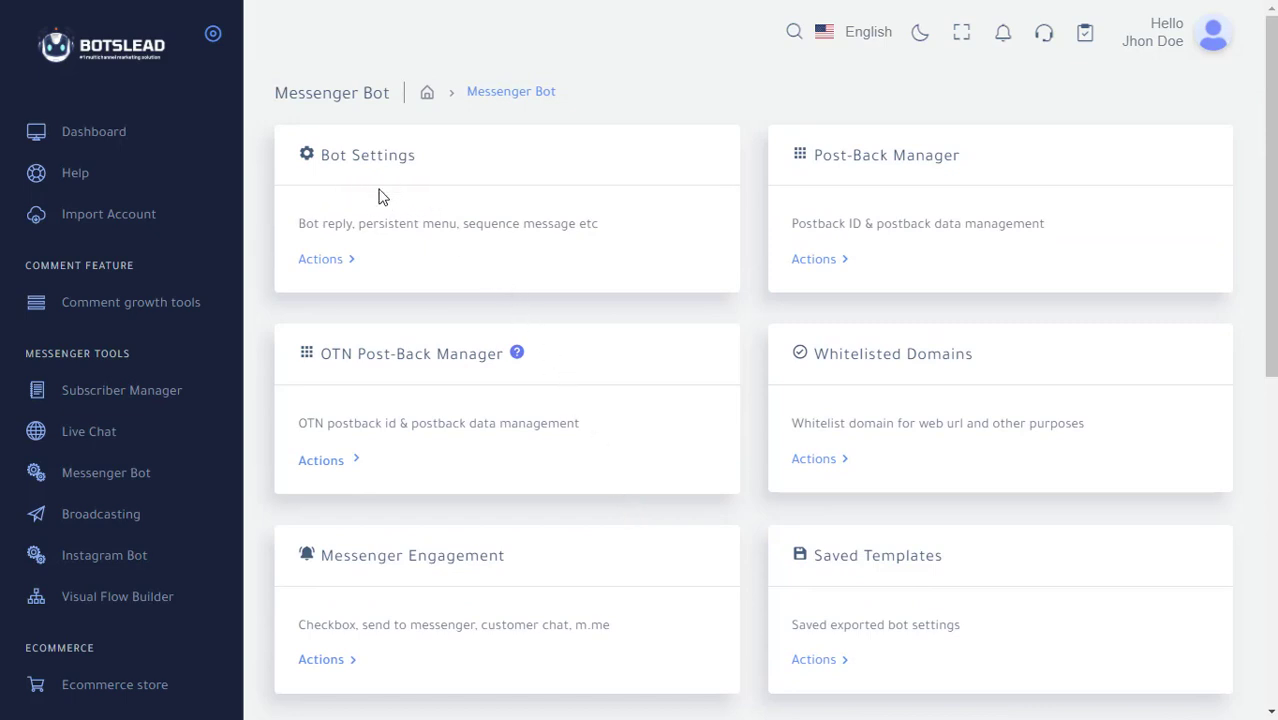
{"action": "left_click", "coordinate": [322, 264]}
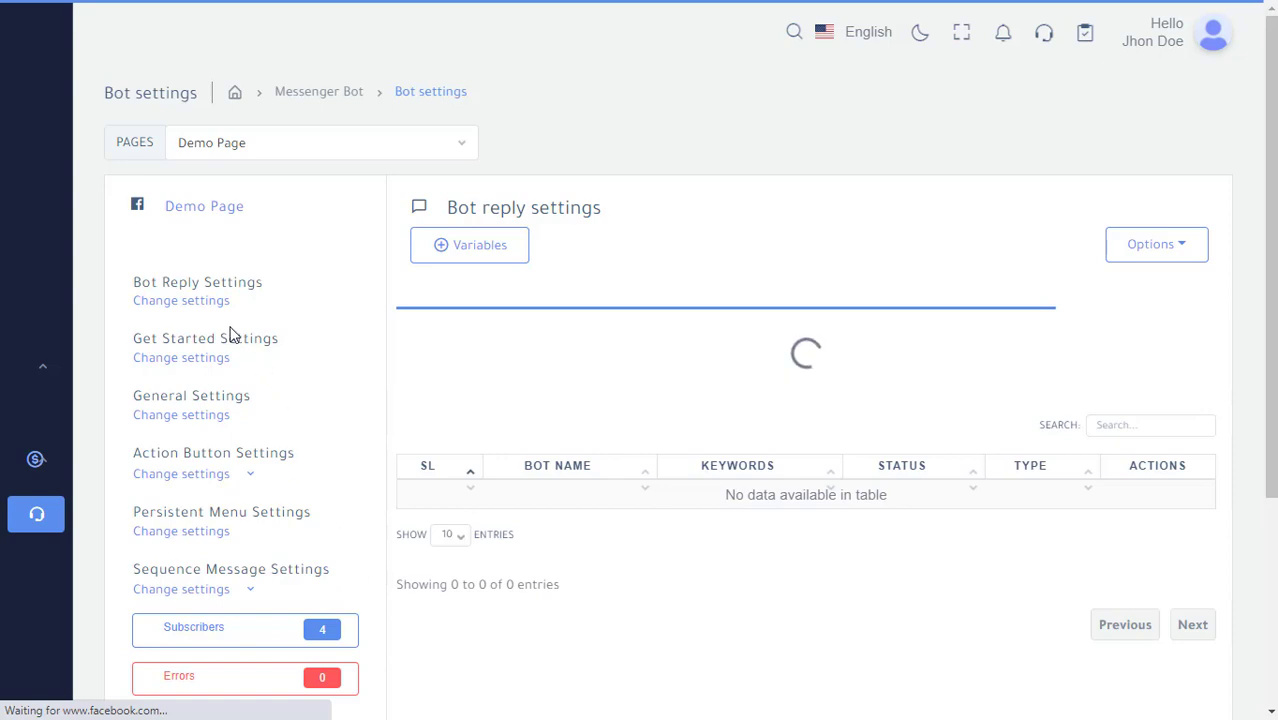
Browse the Get Started and General settings sections, the Options actions menu and the variables list.
{"action": "left_click", "coordinate": [200, 370]}
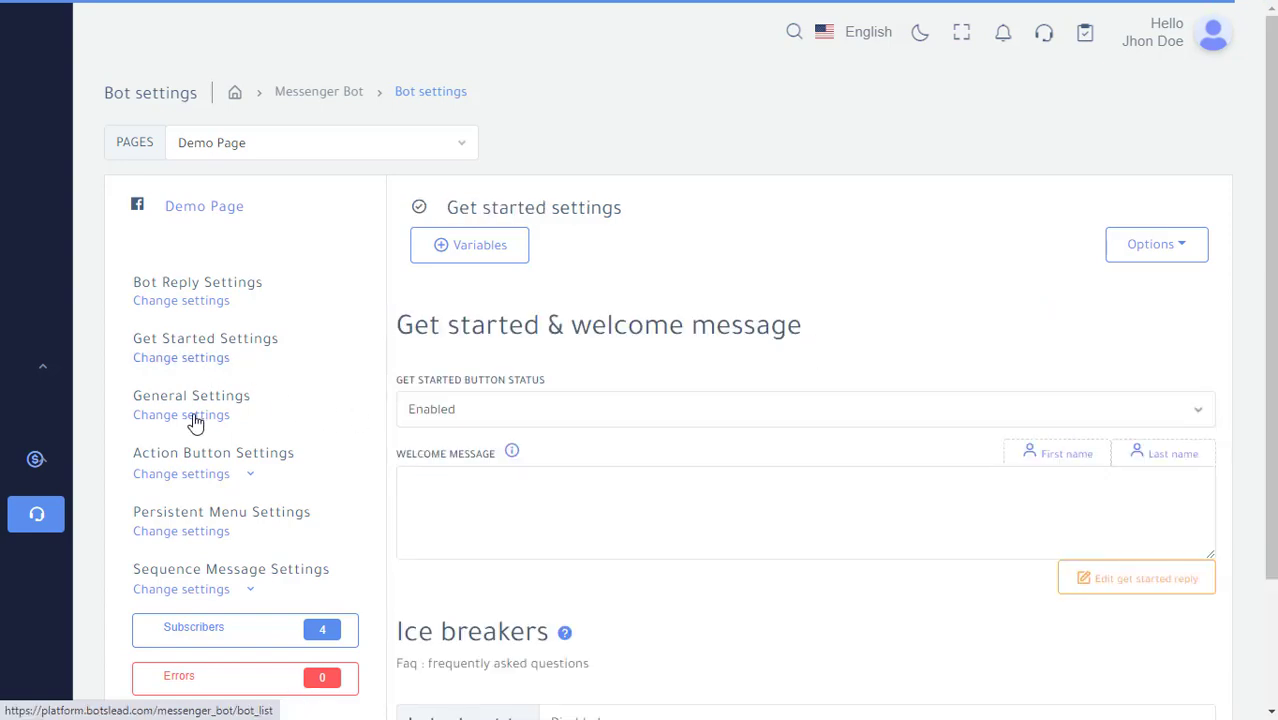
{"action": "left_click", "coordinate": [190, 416]}
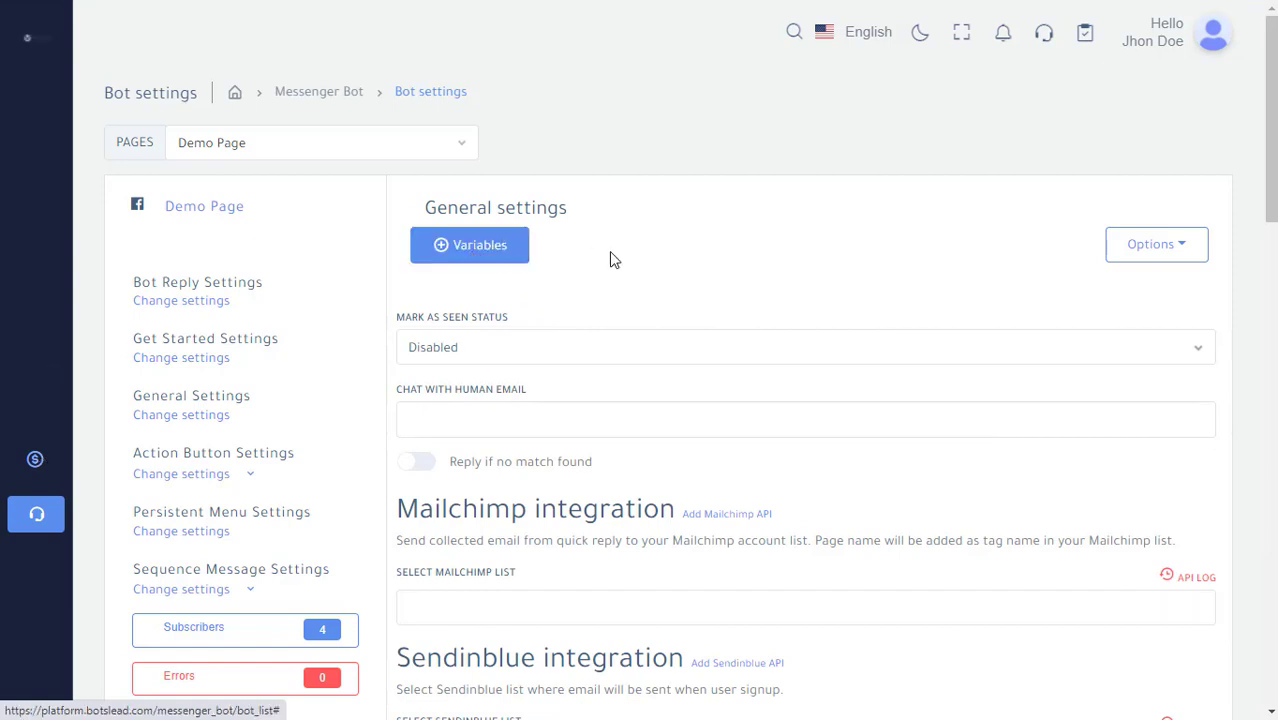
{"action": "left_click", "coordinate": [1181, 252]}
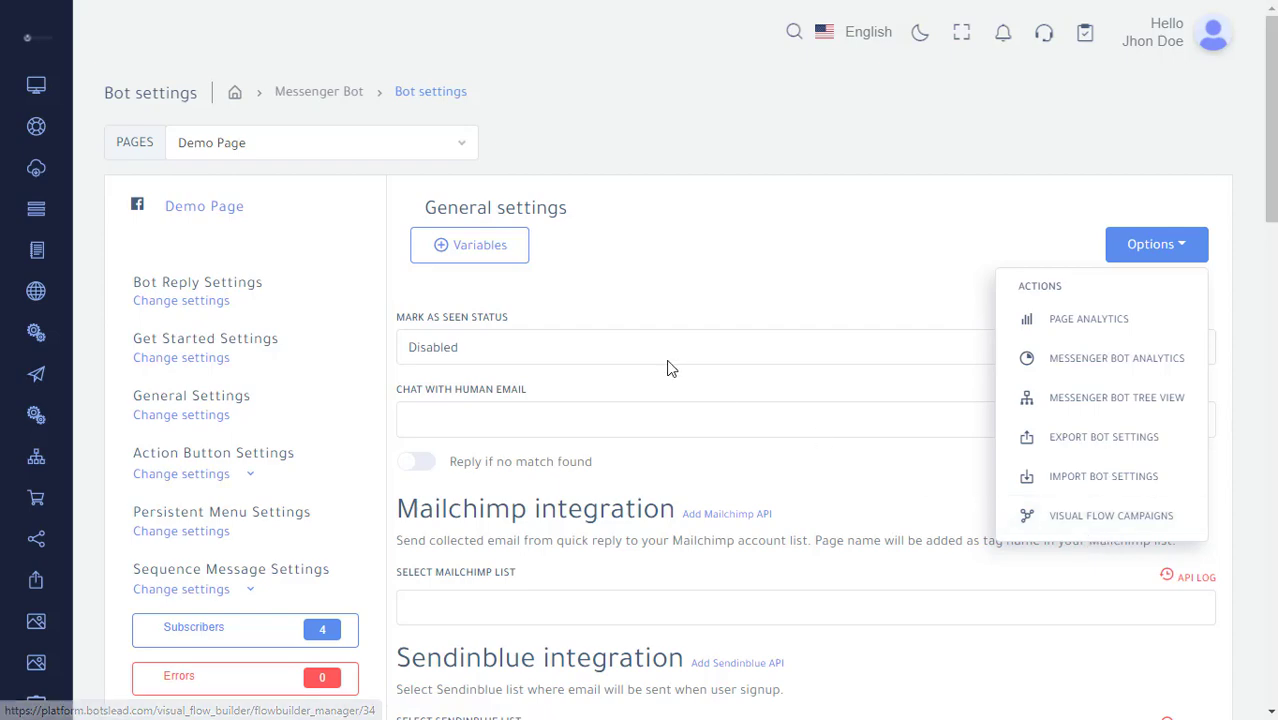
{"action": "left_click", "coordinate": [500, 270]}
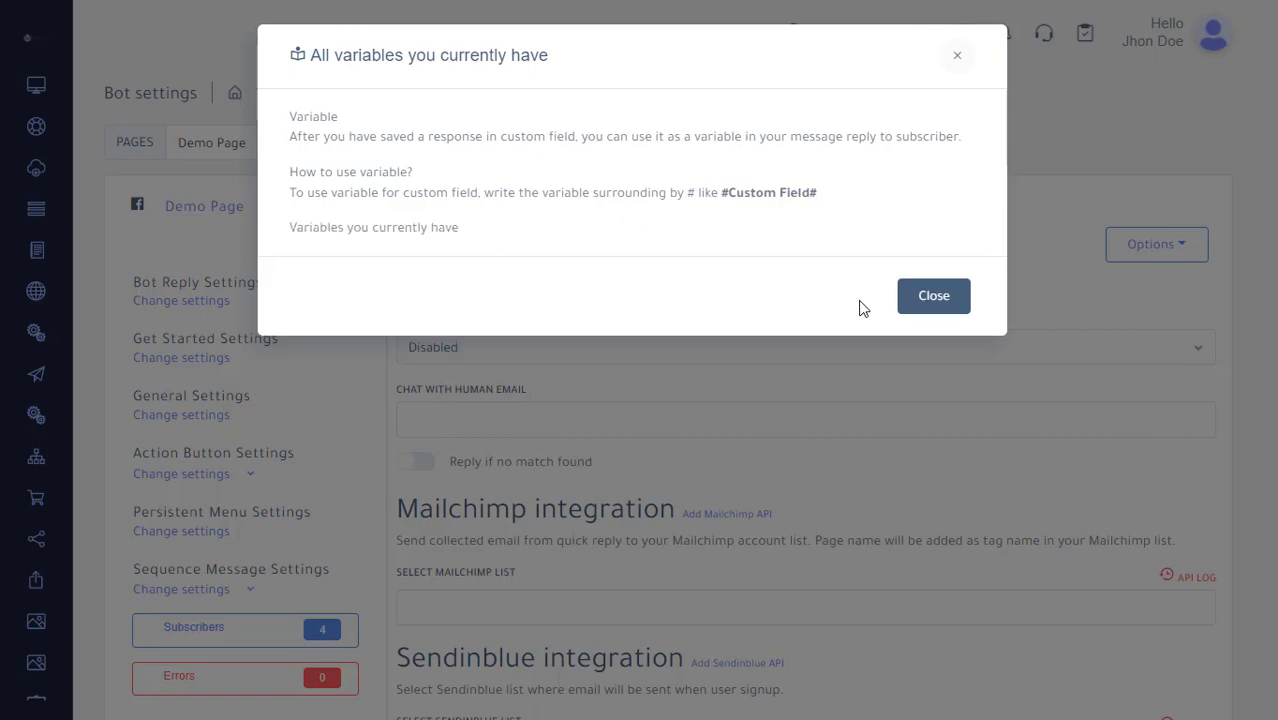
{"action": "left_click", "coordinate": [934, 300]}
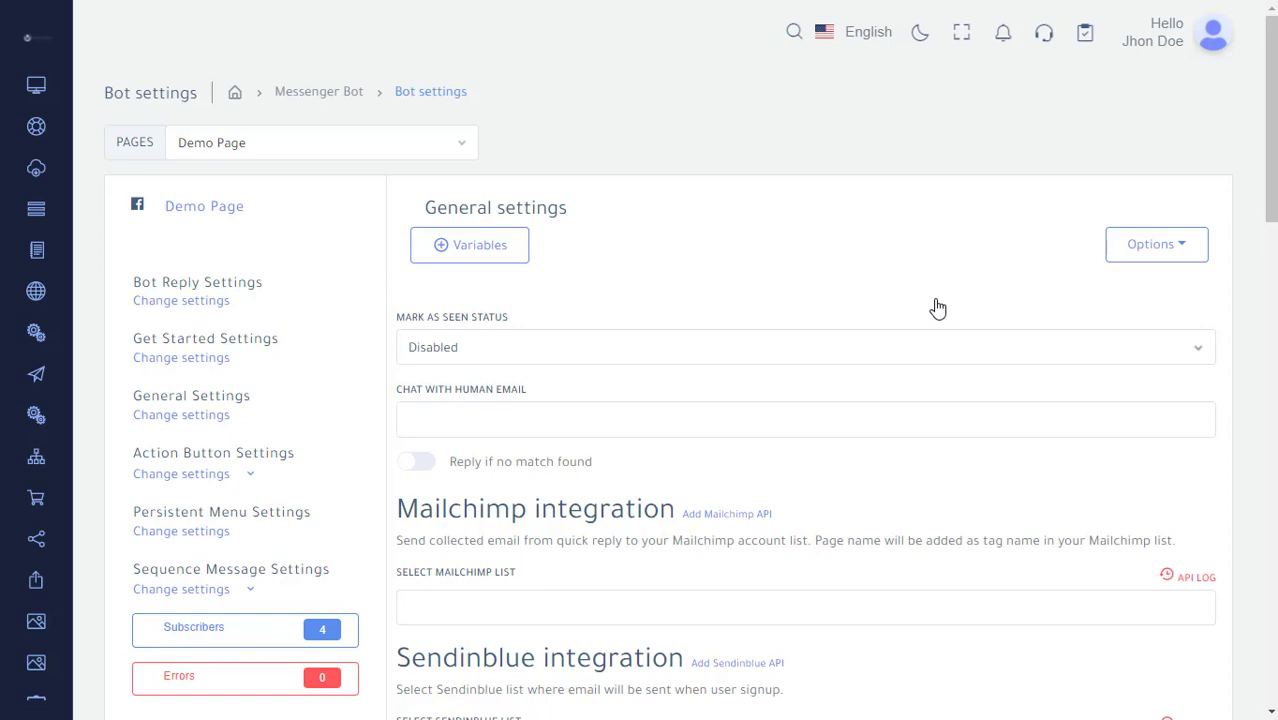
Open Bot Reply Settings and start adding a new bot reply.
{"action": "left_click", "coordinate": [208, 303]}
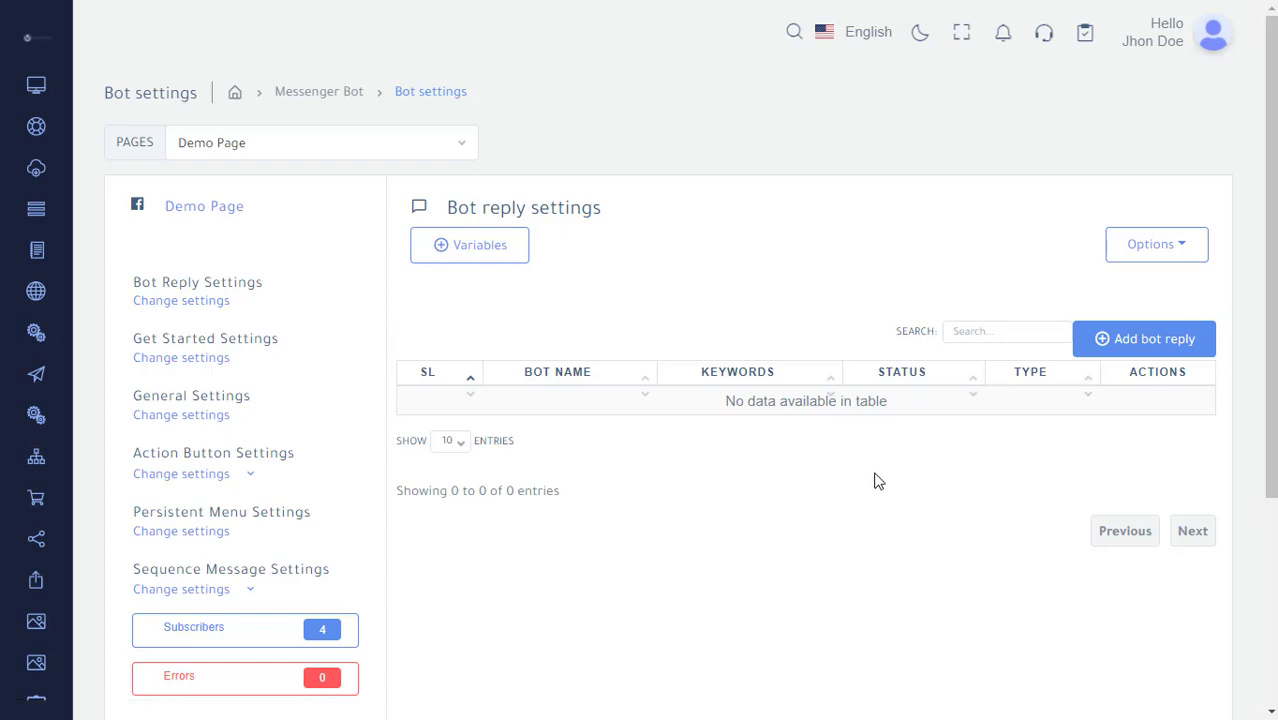
{"action": "left_click", "coordinate": [1155, 345]}
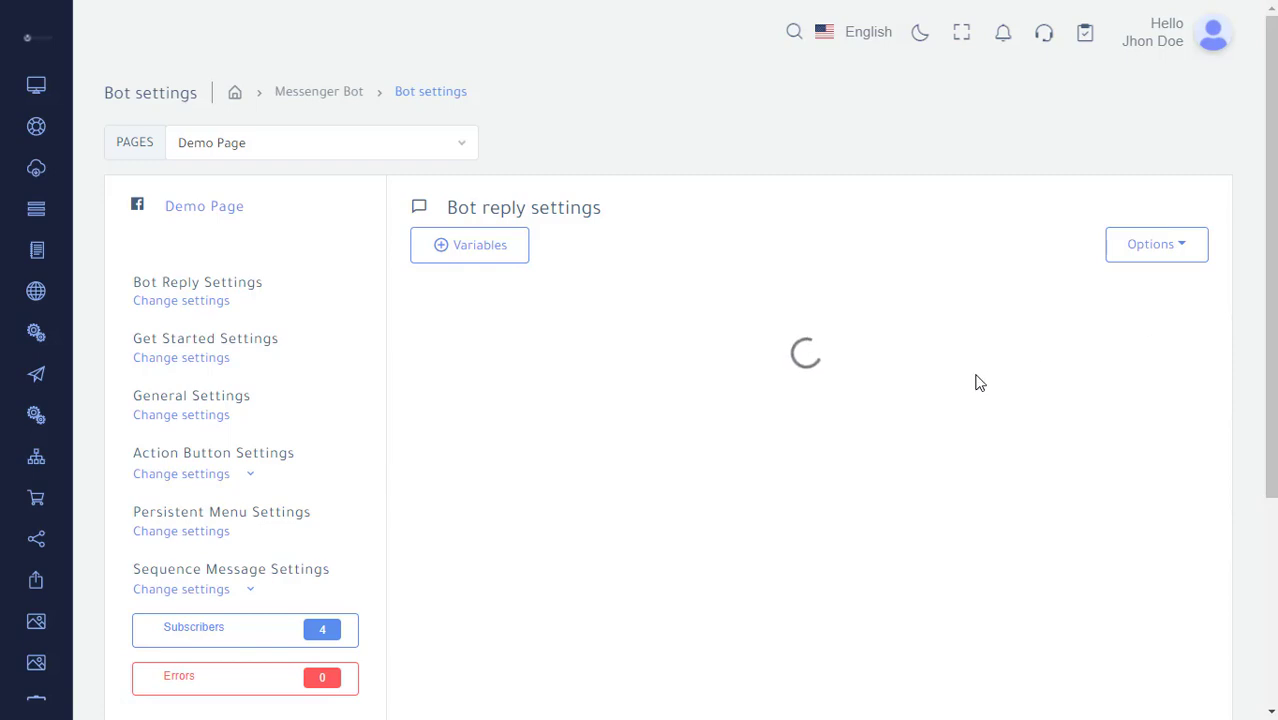
{"action": "left_click", "coordinate": [196, 302]}
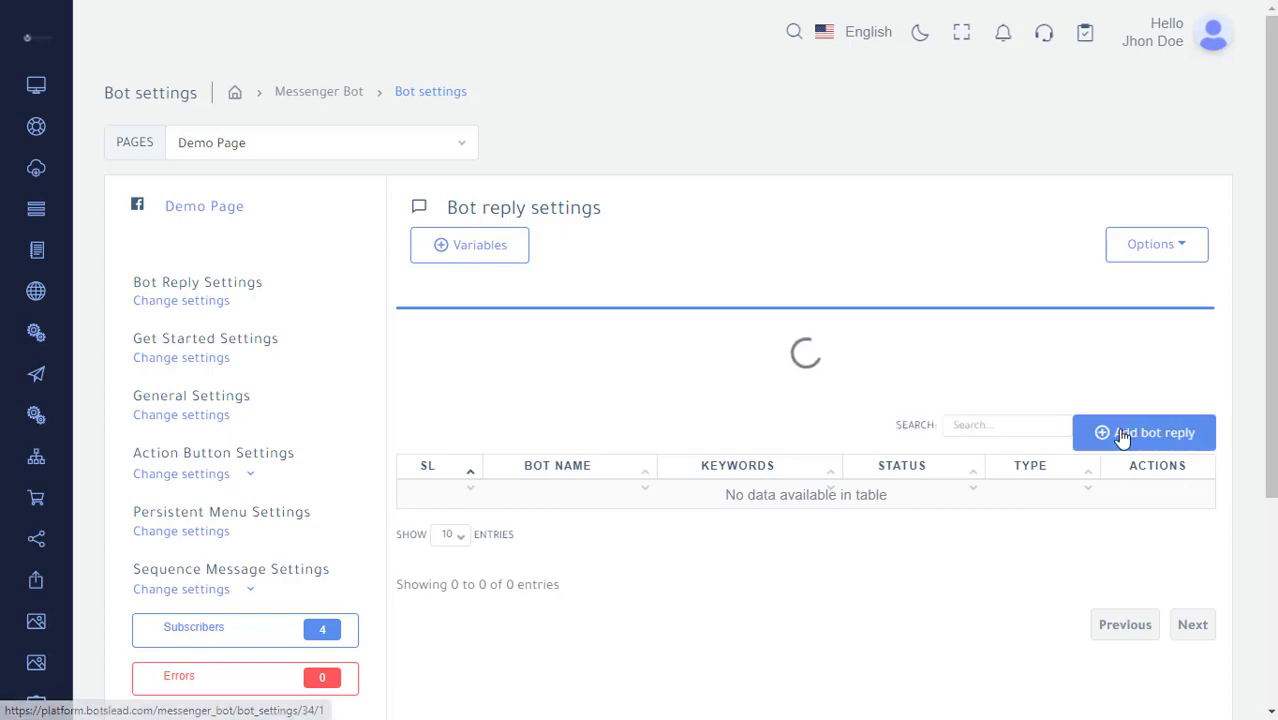
{"action": "left_click", "coordinate": [1121, 432]}
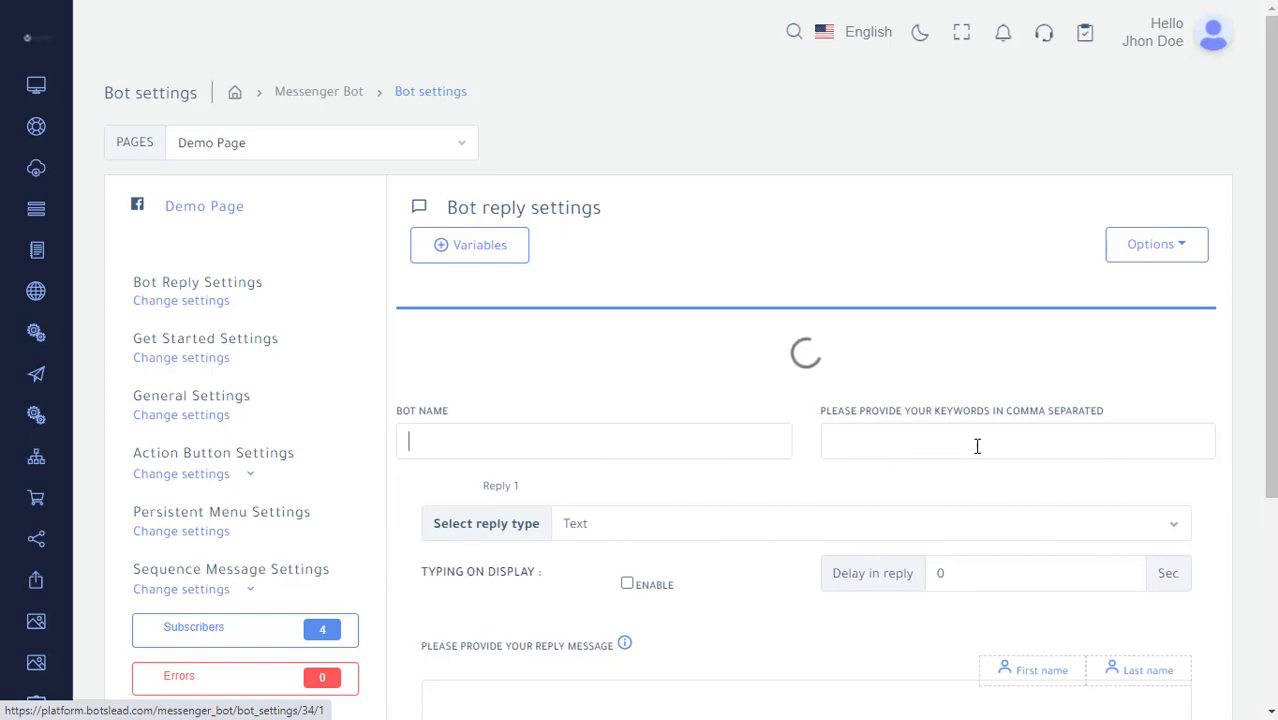
Review the new bot reply form and the reply type options, keeping Text.
{"action": "left_click", "coordinate": [934, 446]}
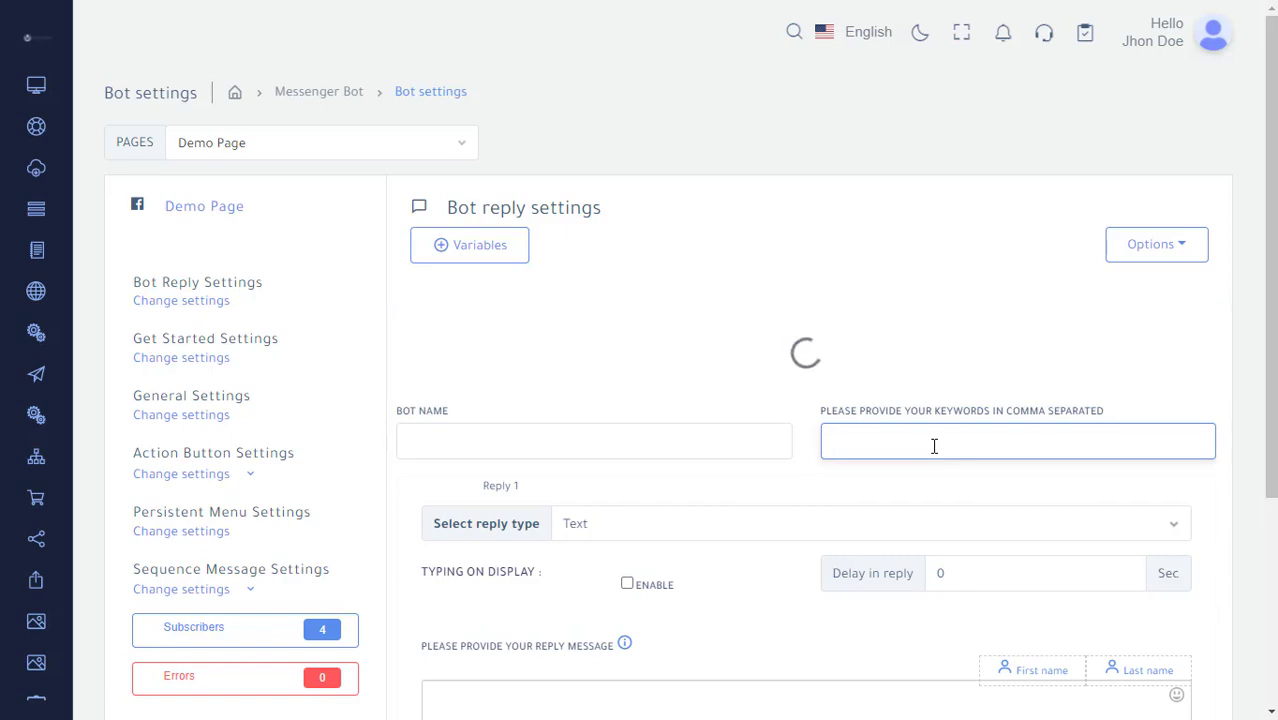
{"action": "scroll", "coordinate": [929, 443], "scroll_direction": "down", "scroll_amount": 1}
{"action": "scroll", "coordinate": [929, 443], "scroll_direction": "down", "scroll_amount": 2}
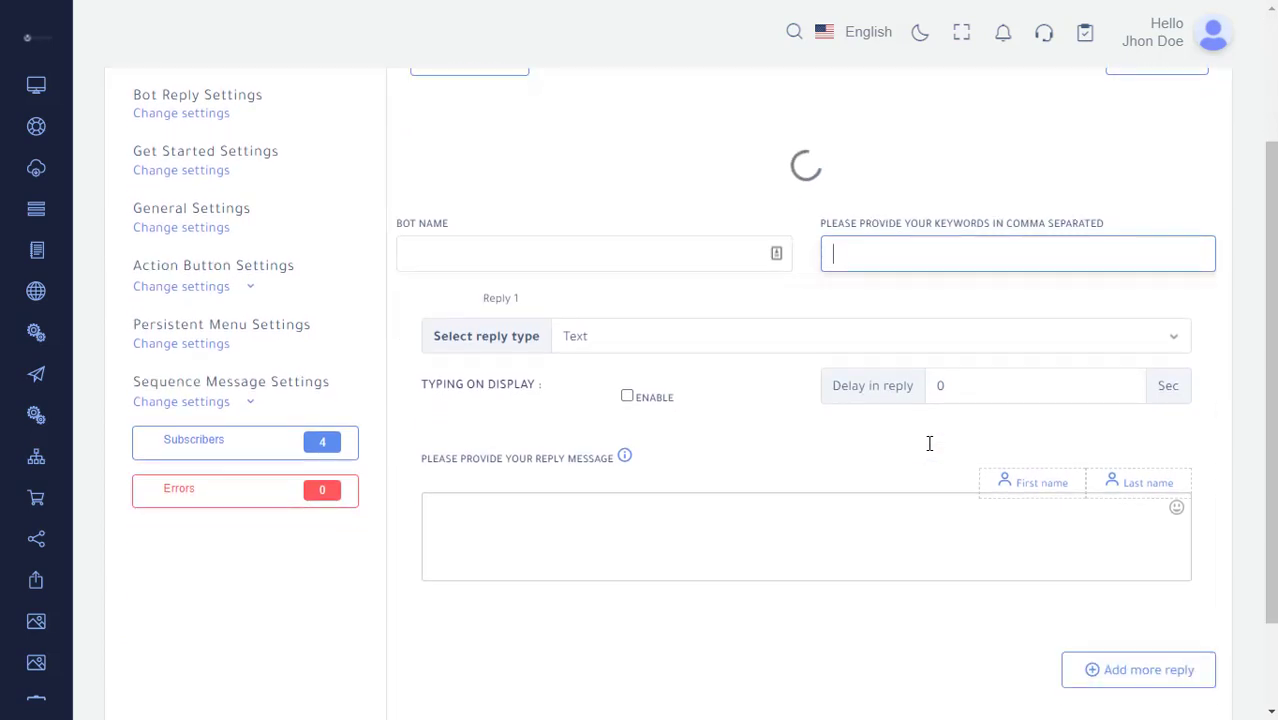
{"action": "scroll", "coordinate": [929, 443], "scroll_direction": "up", "scroll_amount": 1}
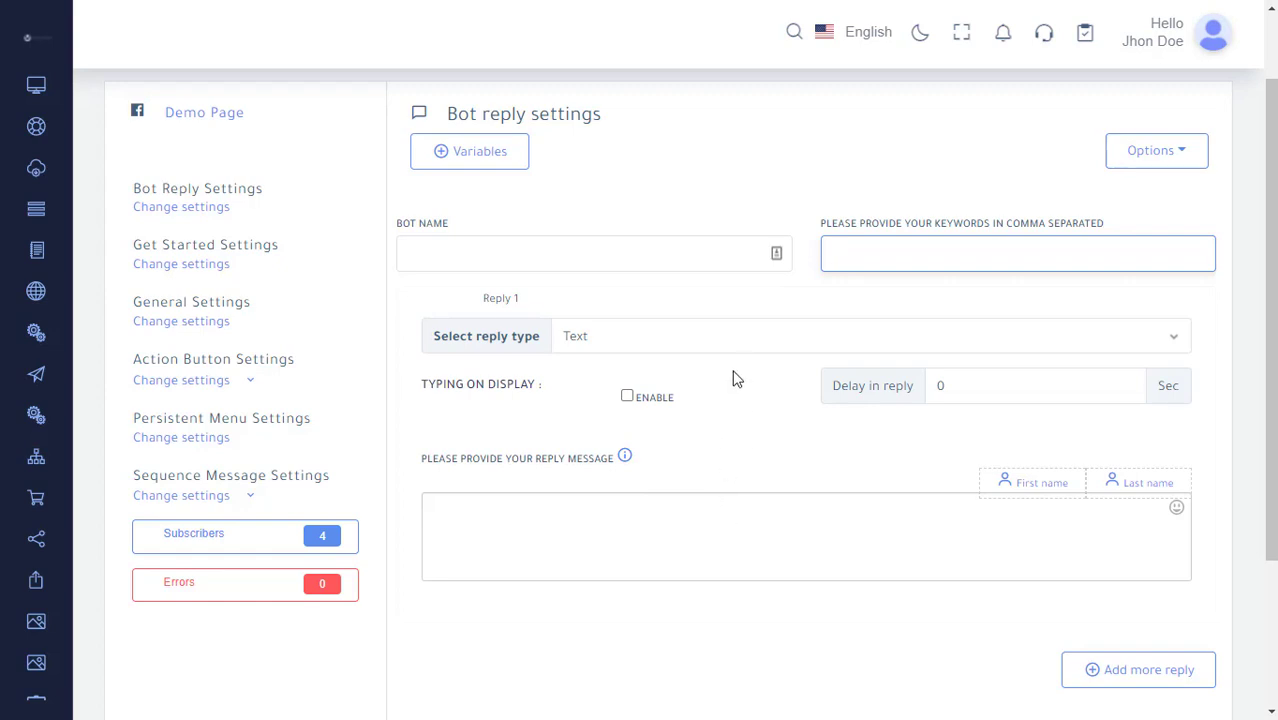
{"action": "left_click", "coordinate": [731, 340]}
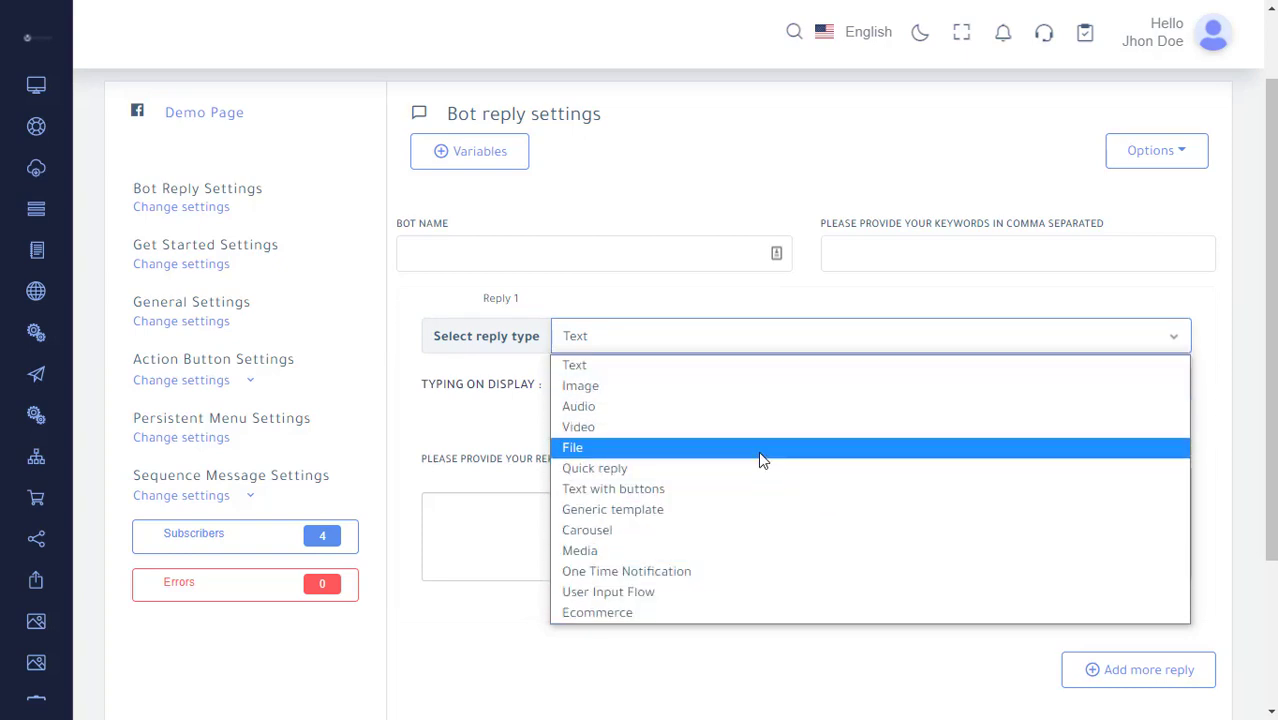
{"action": "left_click", "coordinate": [684, 372]}
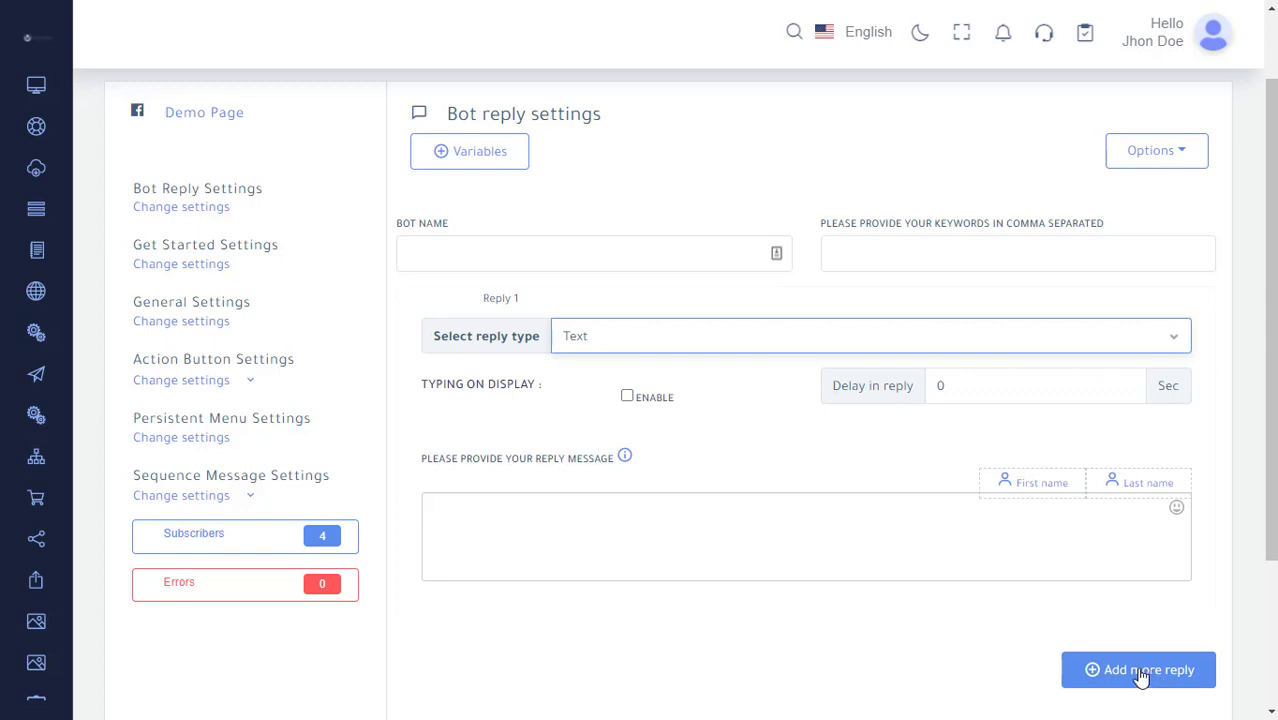
{"action": "left_click", "coordinate": [716, 346]}
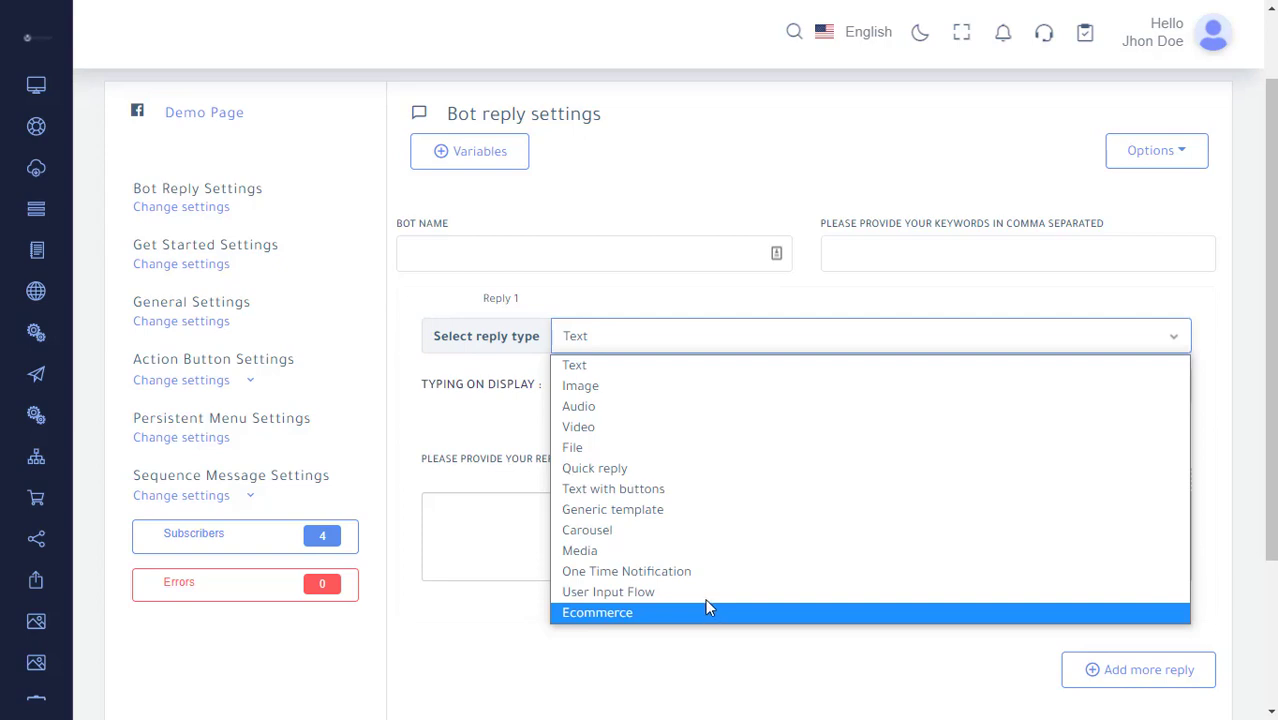
{"action": "left_click", "coordinate": [600, 366]}
Enable typing on display and insert the first-name variable into the reply message.
{"action": "left_click", "coordinate": [660, 556]}
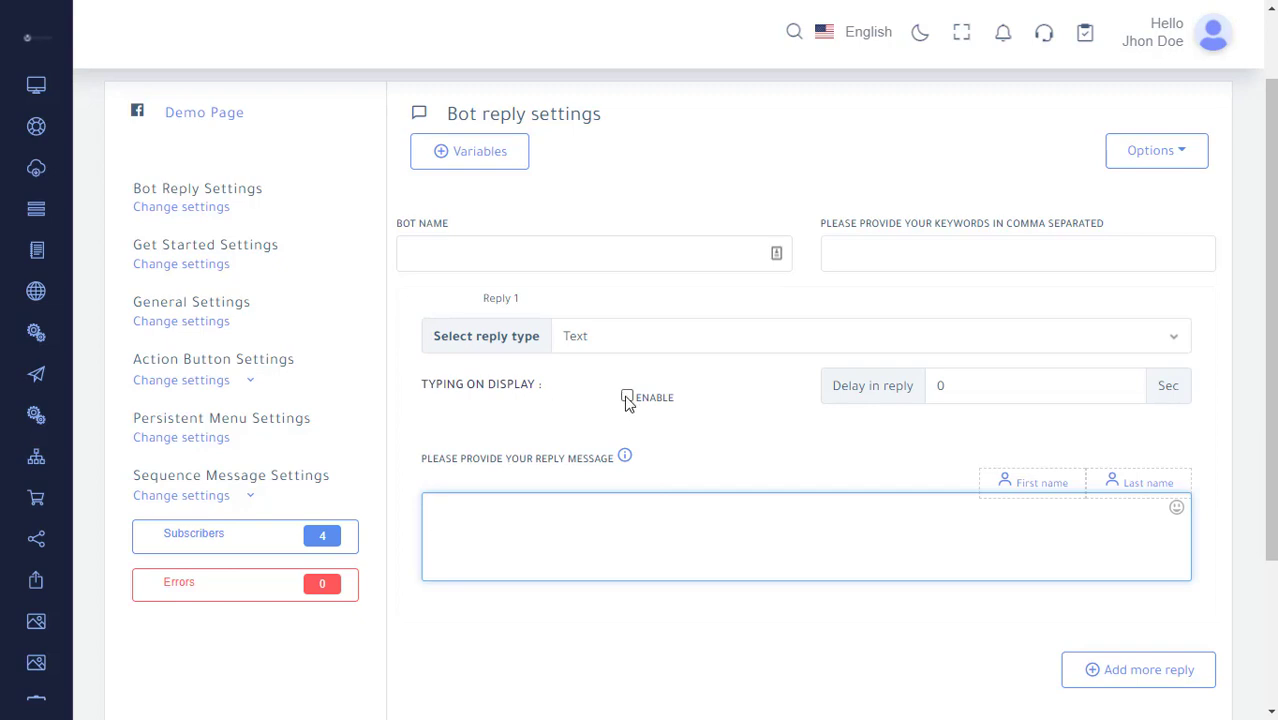
{"action": "left_click", "coordinate": [1068, 386]}
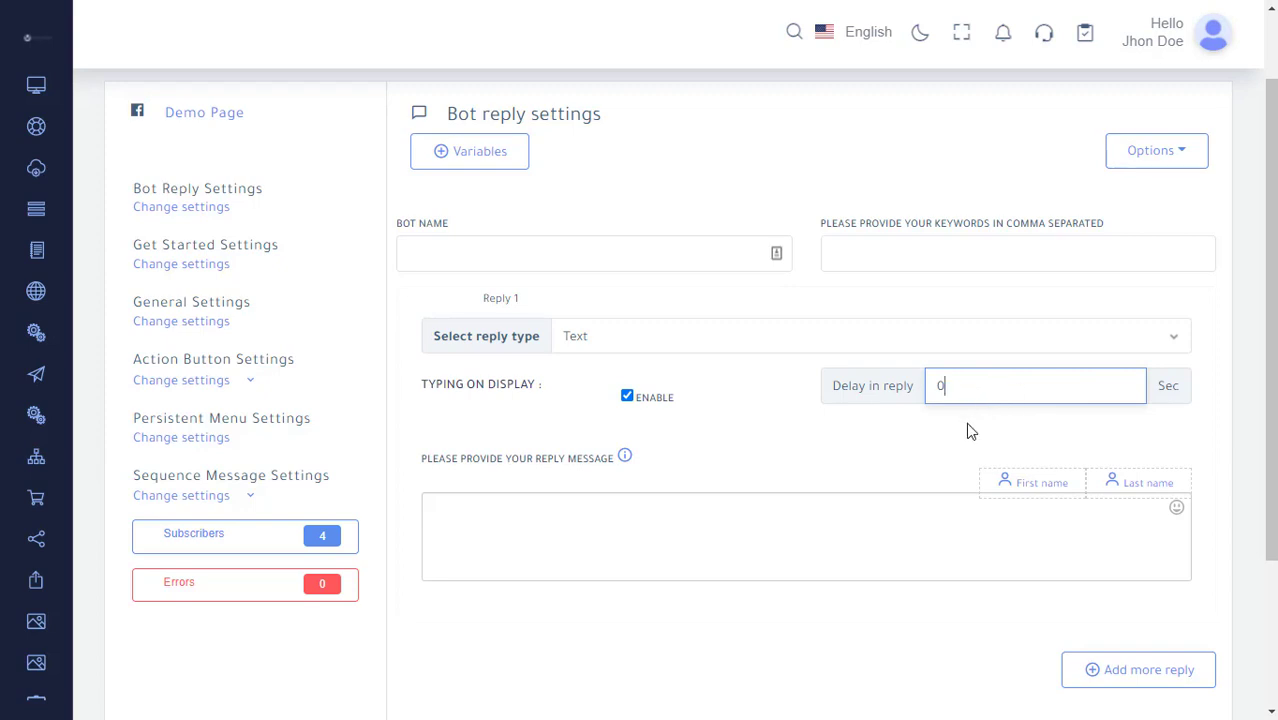
{"action": "left_click", "coordinate": [610, 521]}
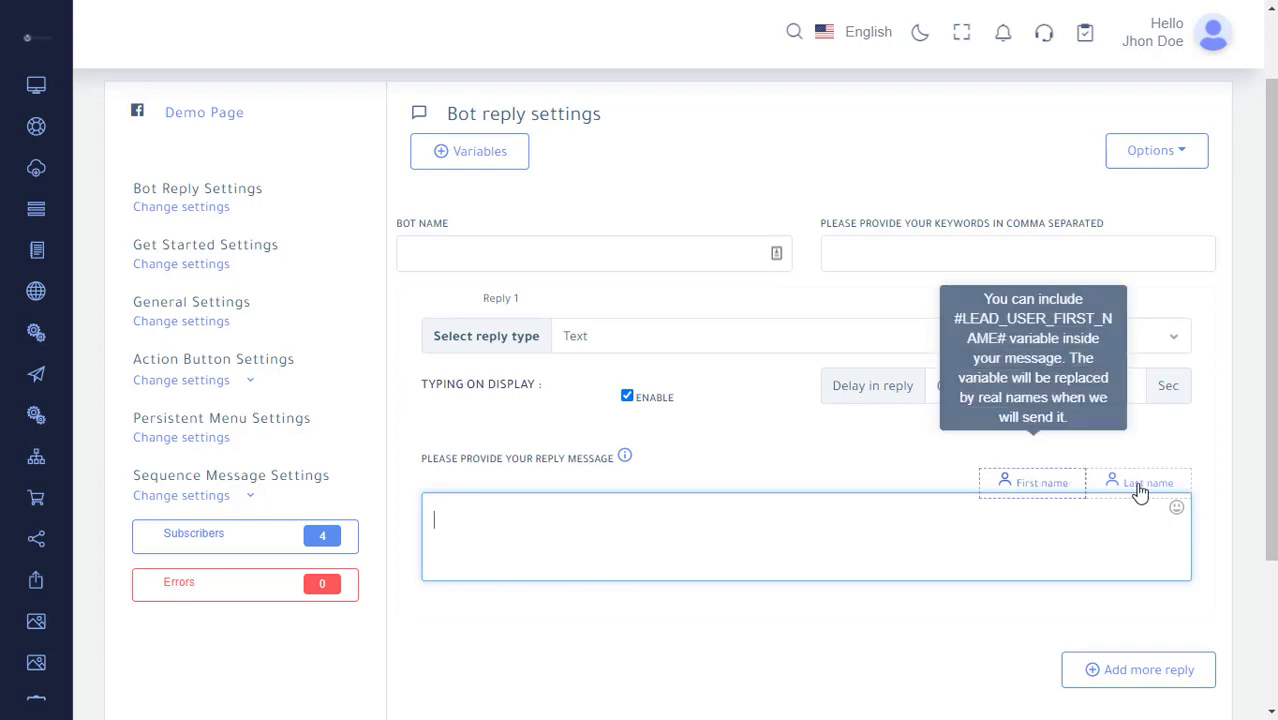
{"action": "left_click", "coordinate": [1072, 488]}
{"action": "left_click_drag", "start_coordinate": [624, 526], "coordinate": [430, 515]}
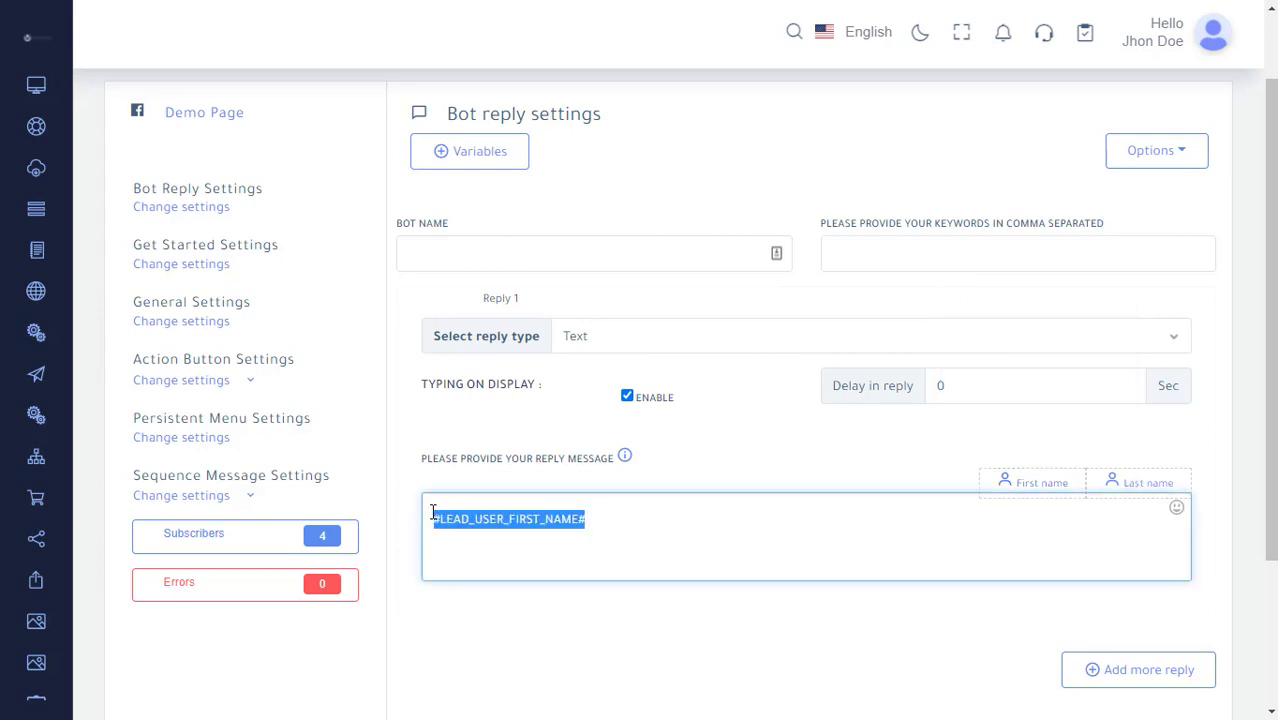
{"action": "left_click", "coordinate": [613, 531]}
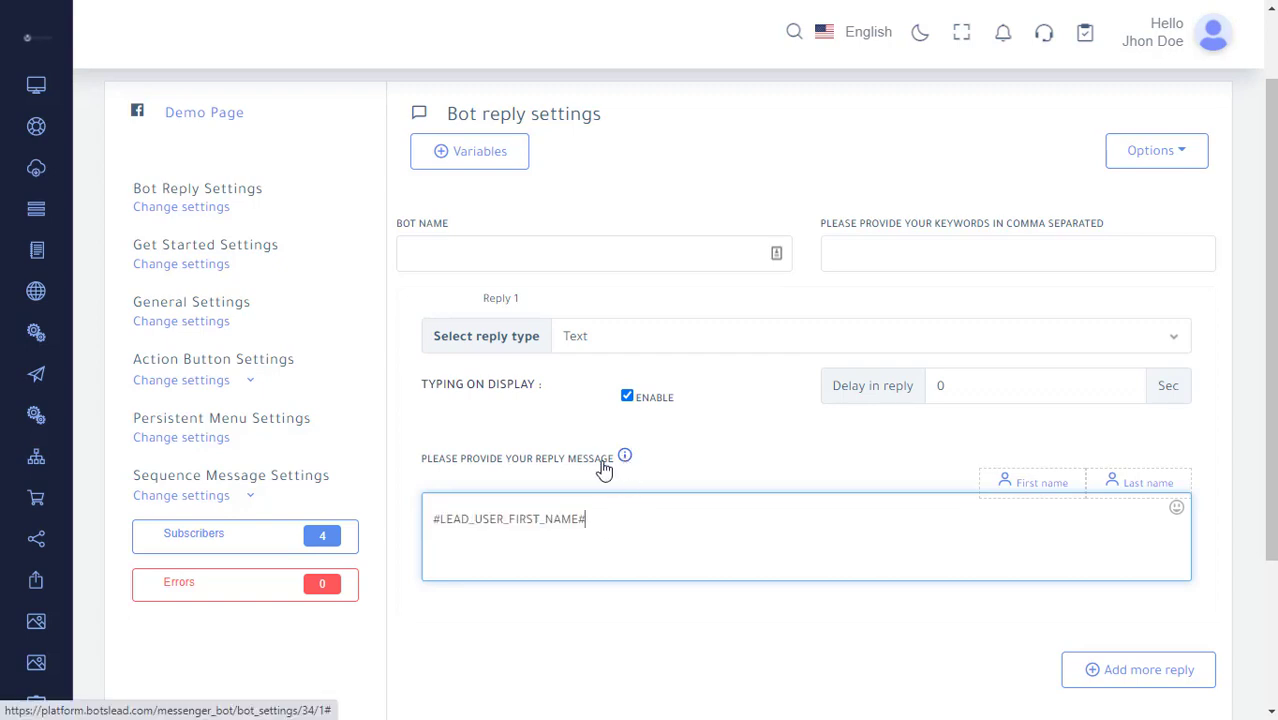
Preview the Spintax tip and the Image, Audio, Video and File reply types.
{"action": "left_click", "coordinate": [609, 482]}
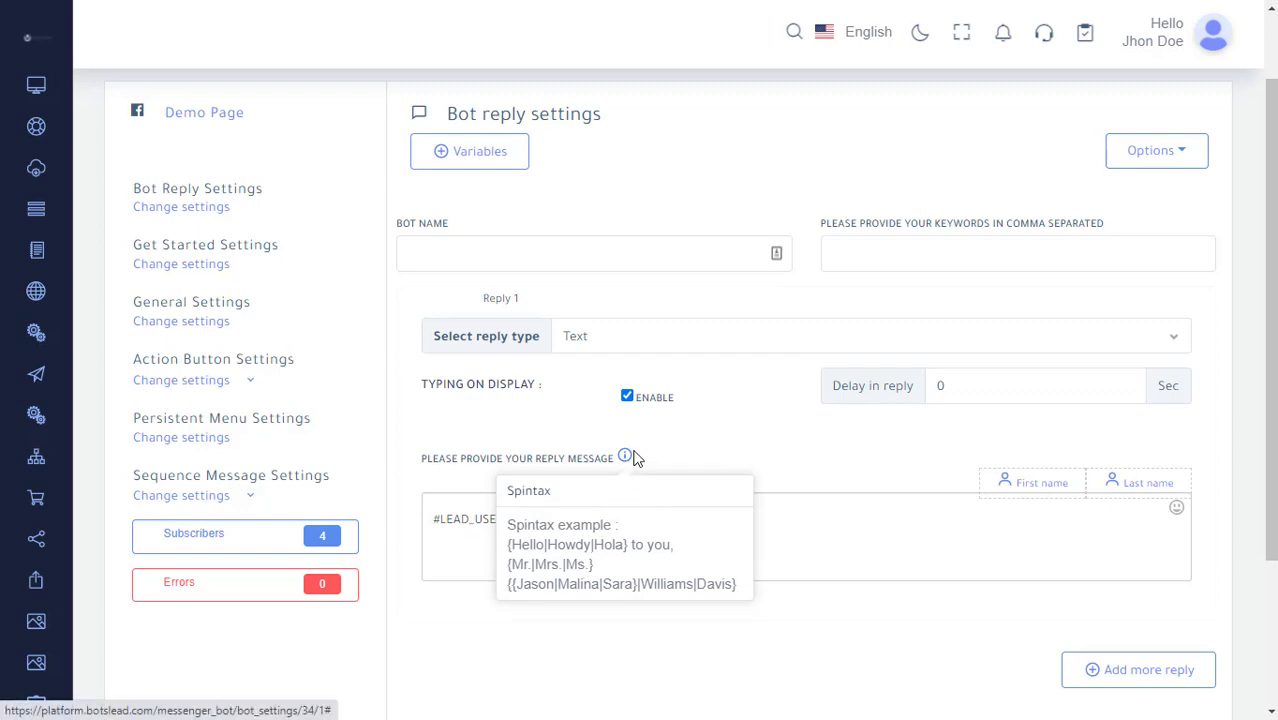
{"action": "left_click", "coordinate": [638, 336]}
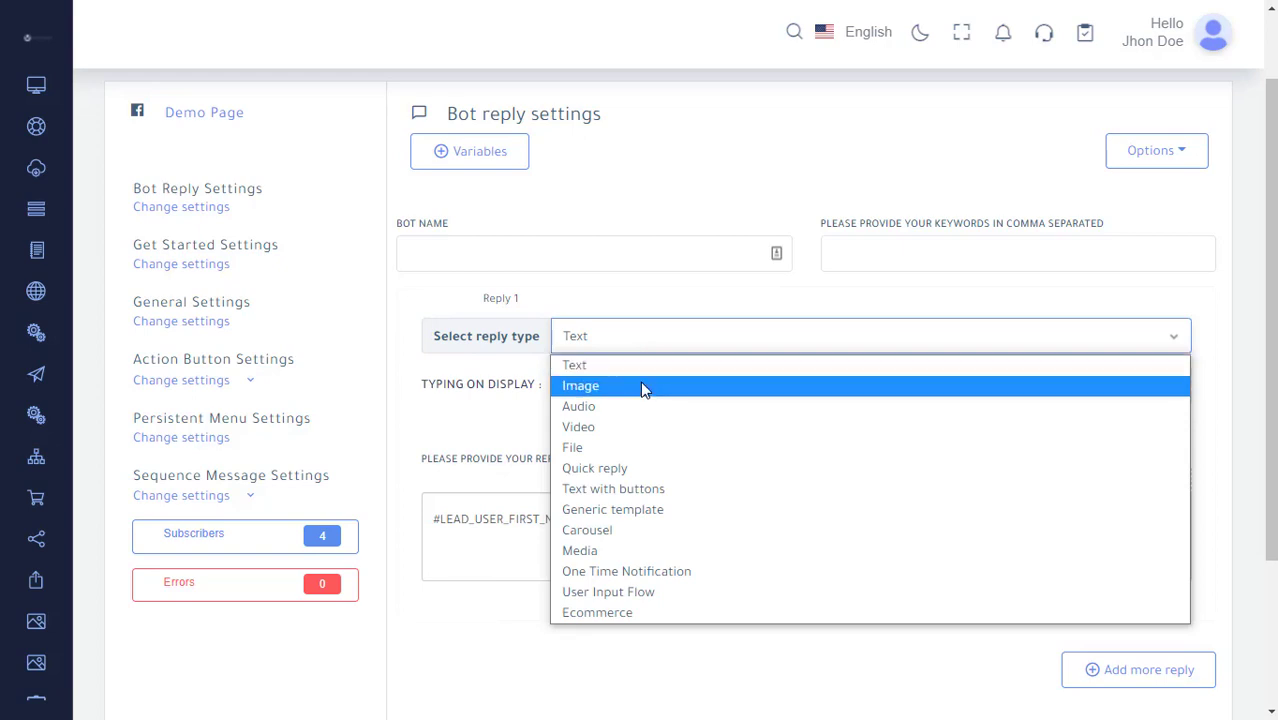
{"action": "left_click", "coordinate": [644, 383]}
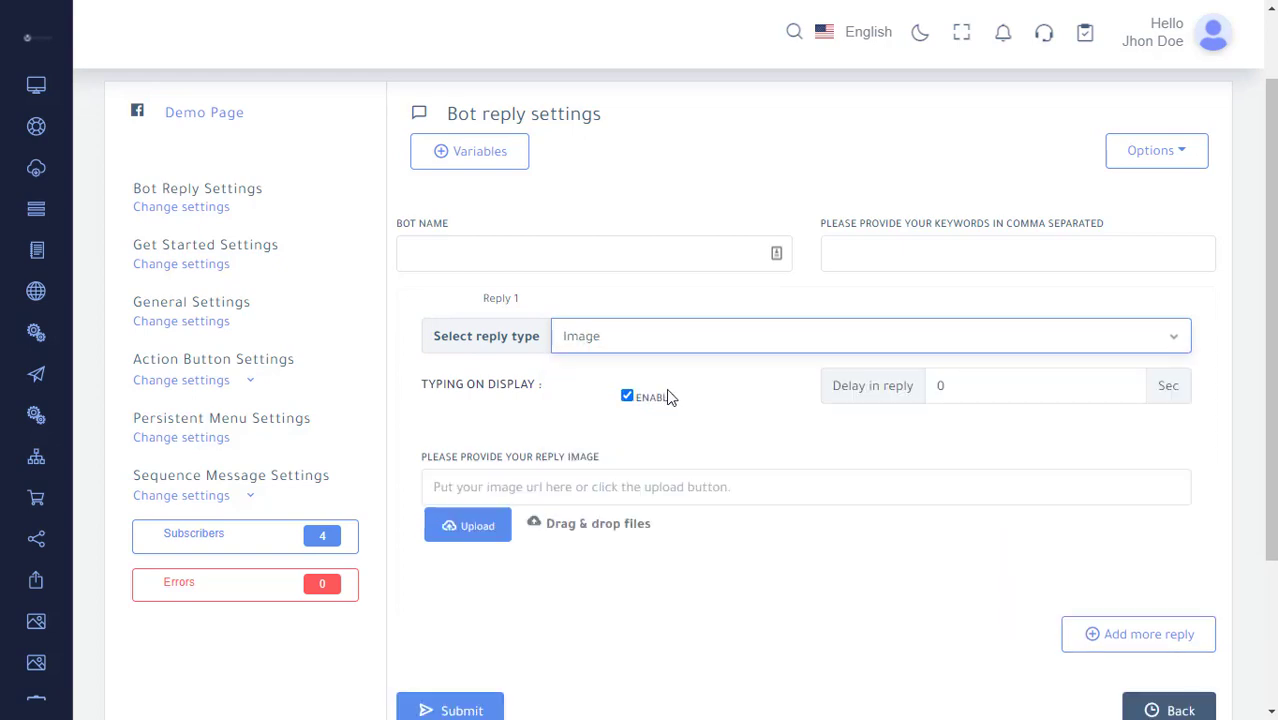
{"action": "left_click", "coordinate": [700, 486]}
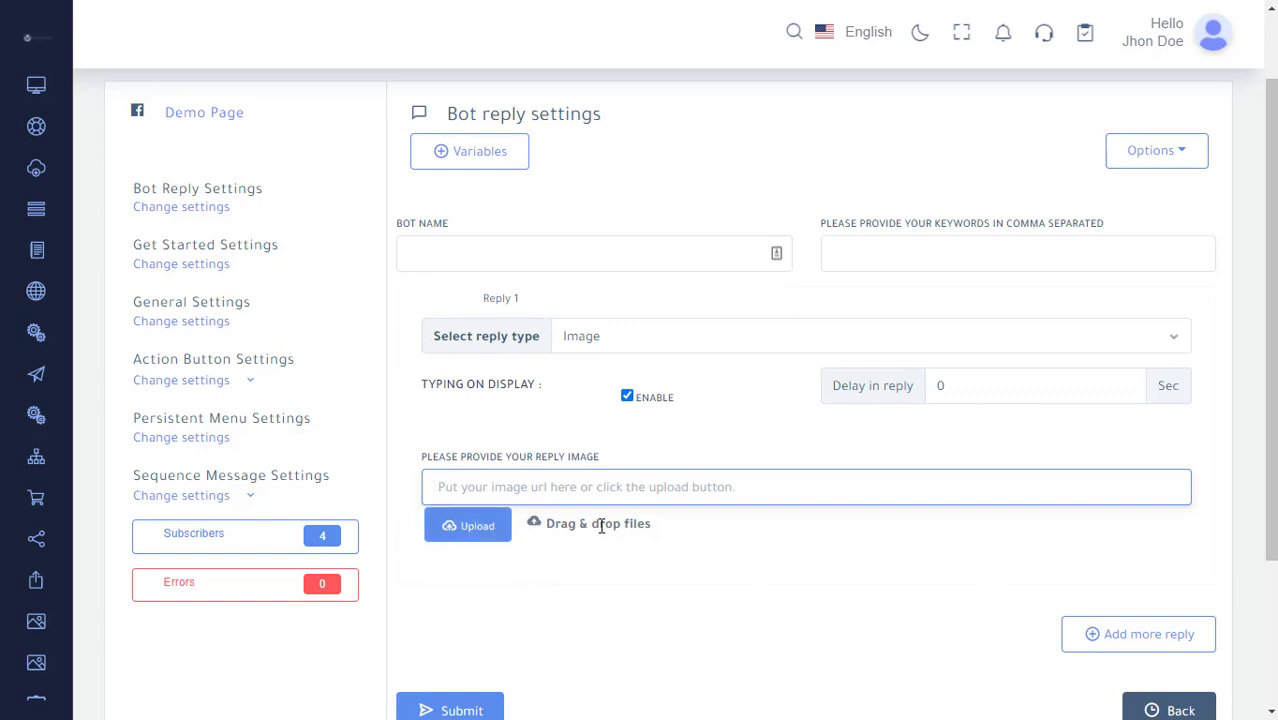
{"action": "left_click", "coordinate": [705, 341]}
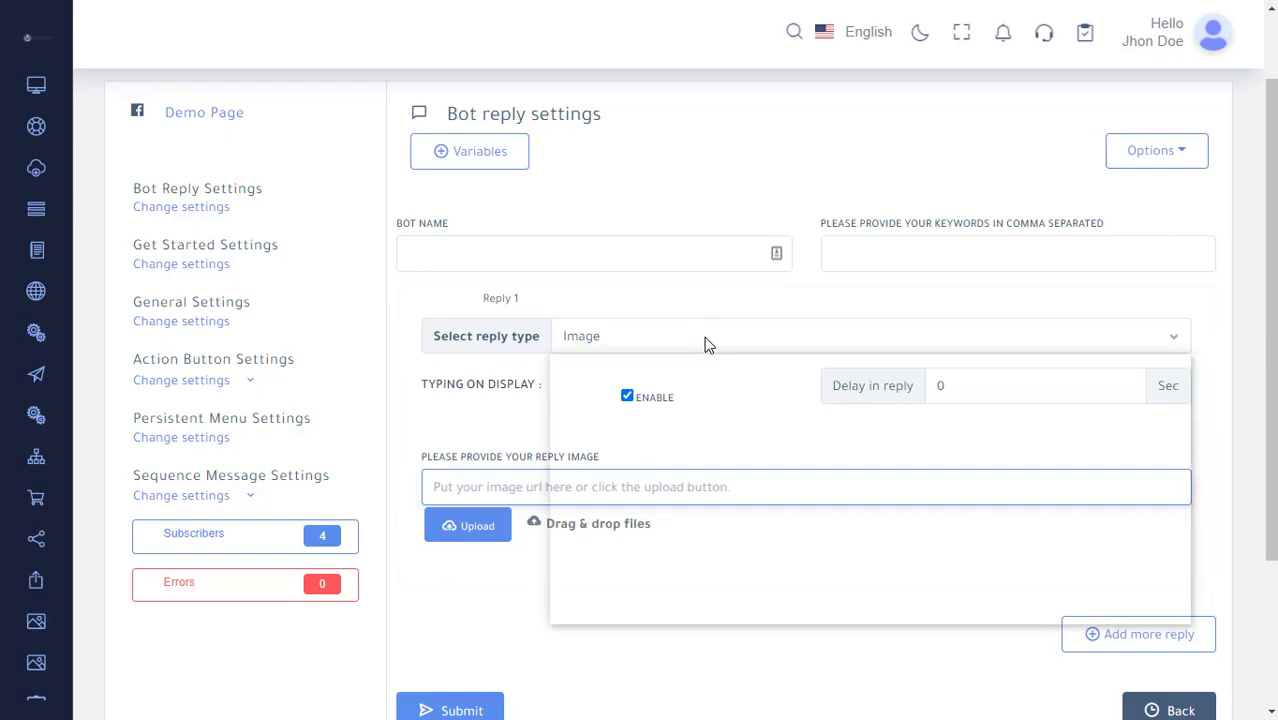
{"action": "left_click", "coordinate": [688, 406]}
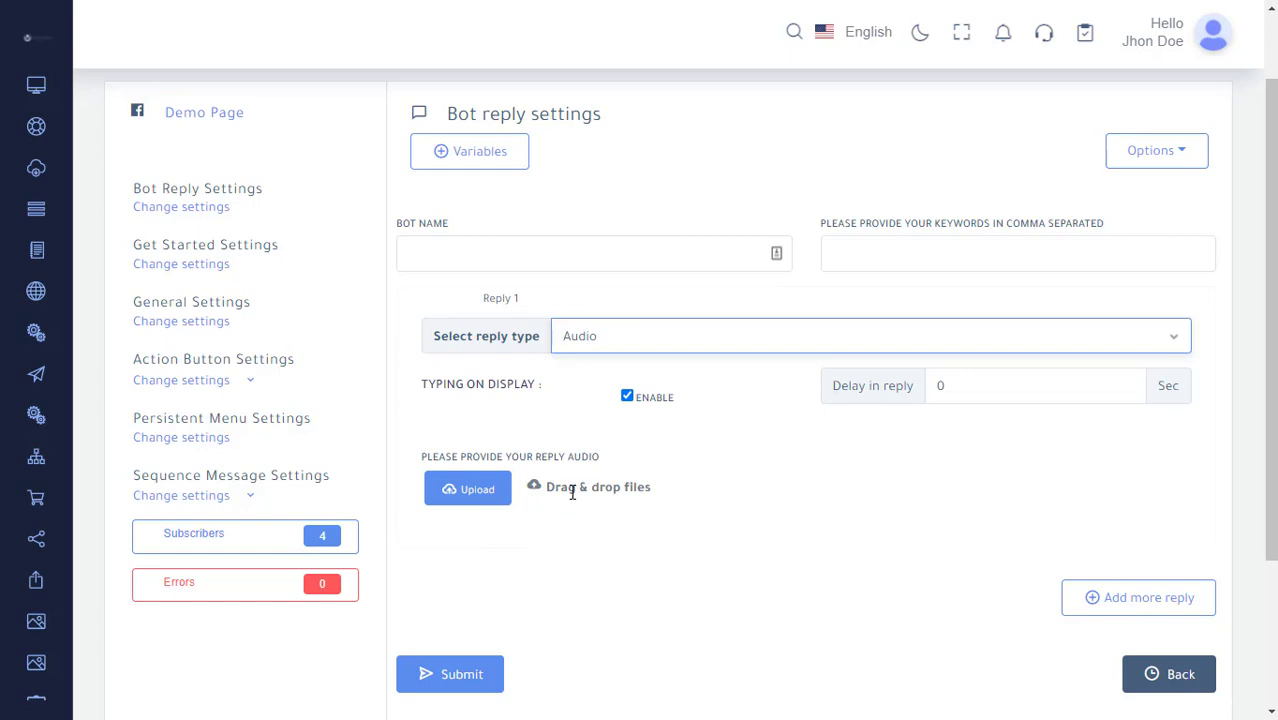
{"action": "left_click", "coordinate": [651, 331]}
{"action": "left_click", "coordinate": [643, 427]}
{"action": "left_click", "coordinate": [710, 343]}
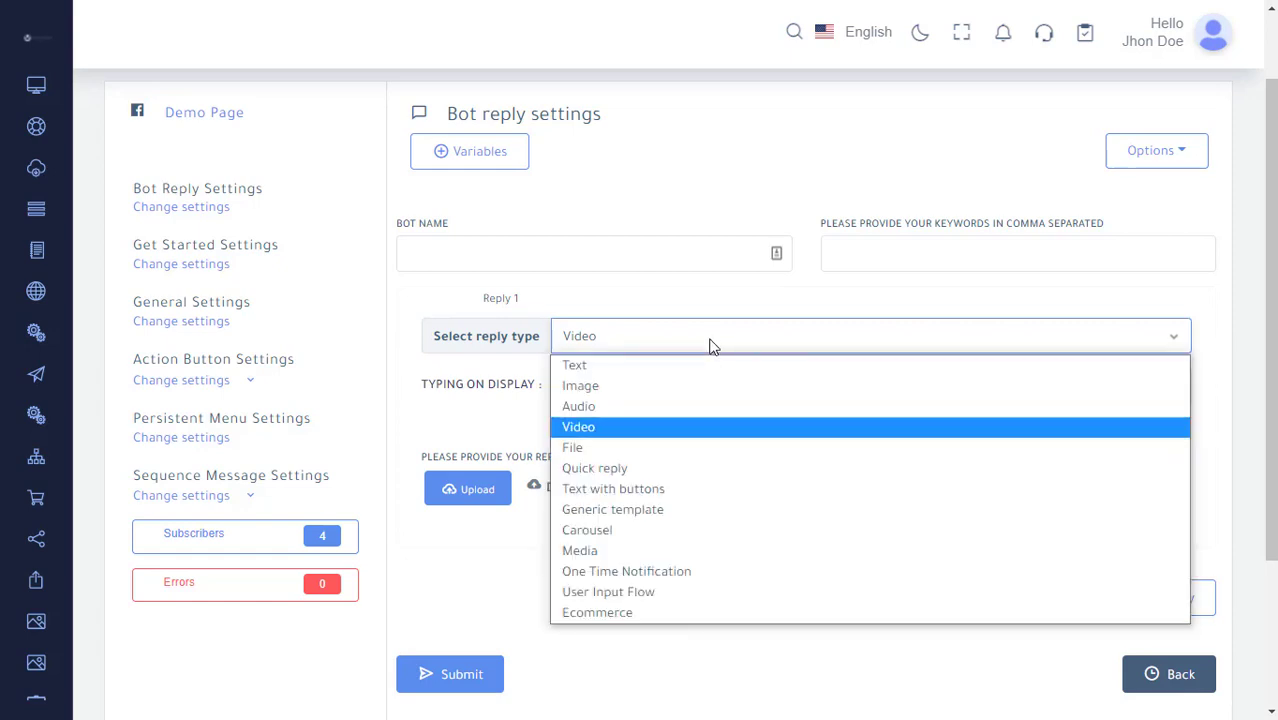
{"action": "left_click", "coordinate": [690, 450]}
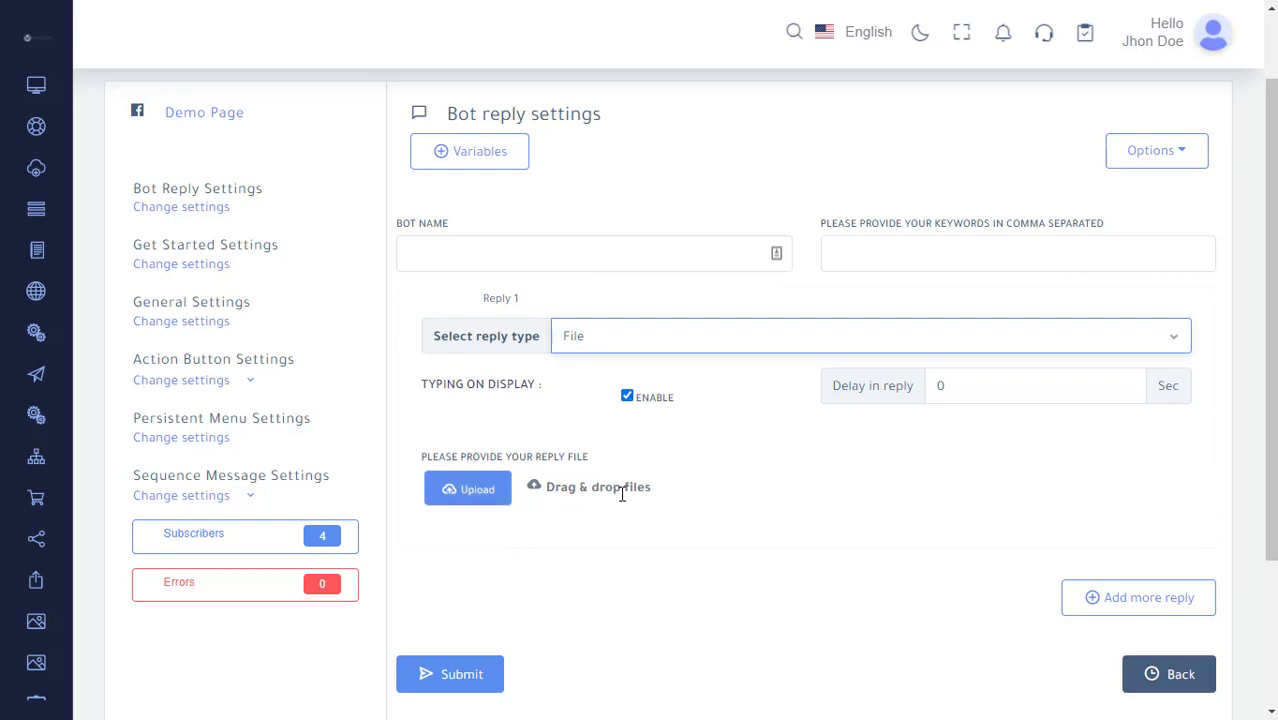
Set the reply type to Quick reply and place the cursor in its reply message box.
{"action": "left_click", "coordinate": [755, 346]}
{"action": "left_click", "coordinate": [724, 468]}
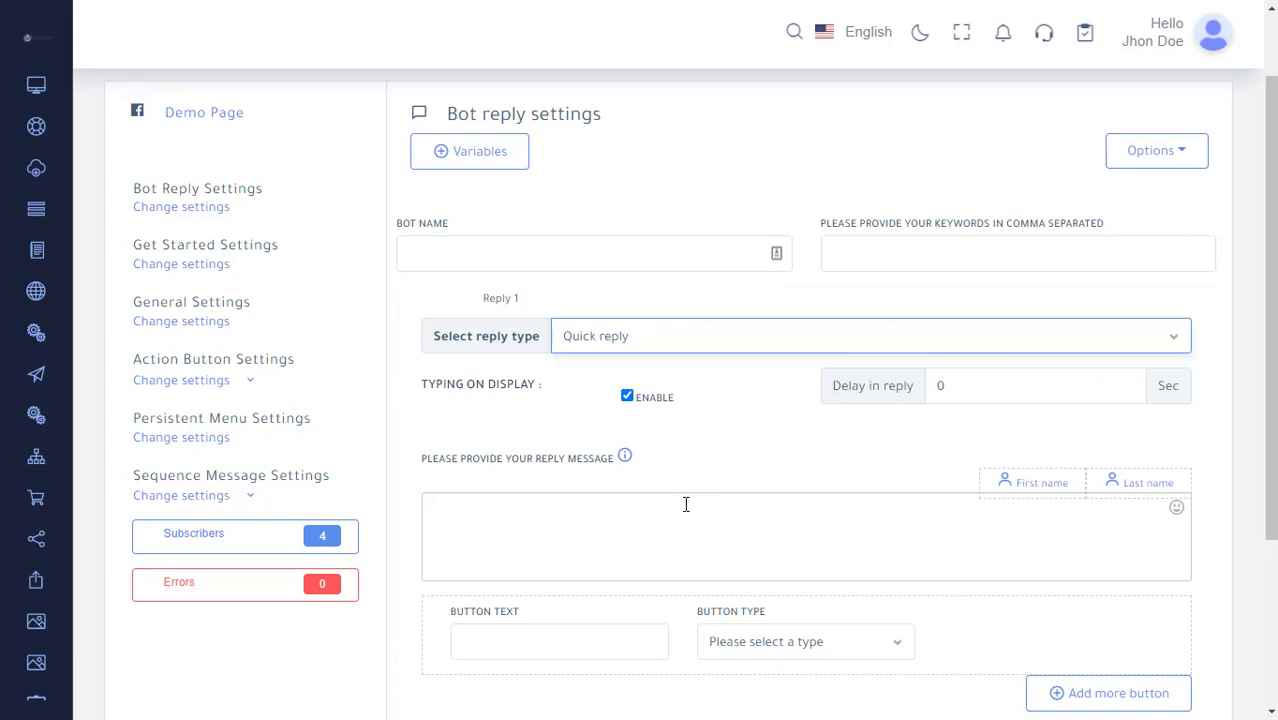
{"action": "left_click", "coordinate": [686, 504]}
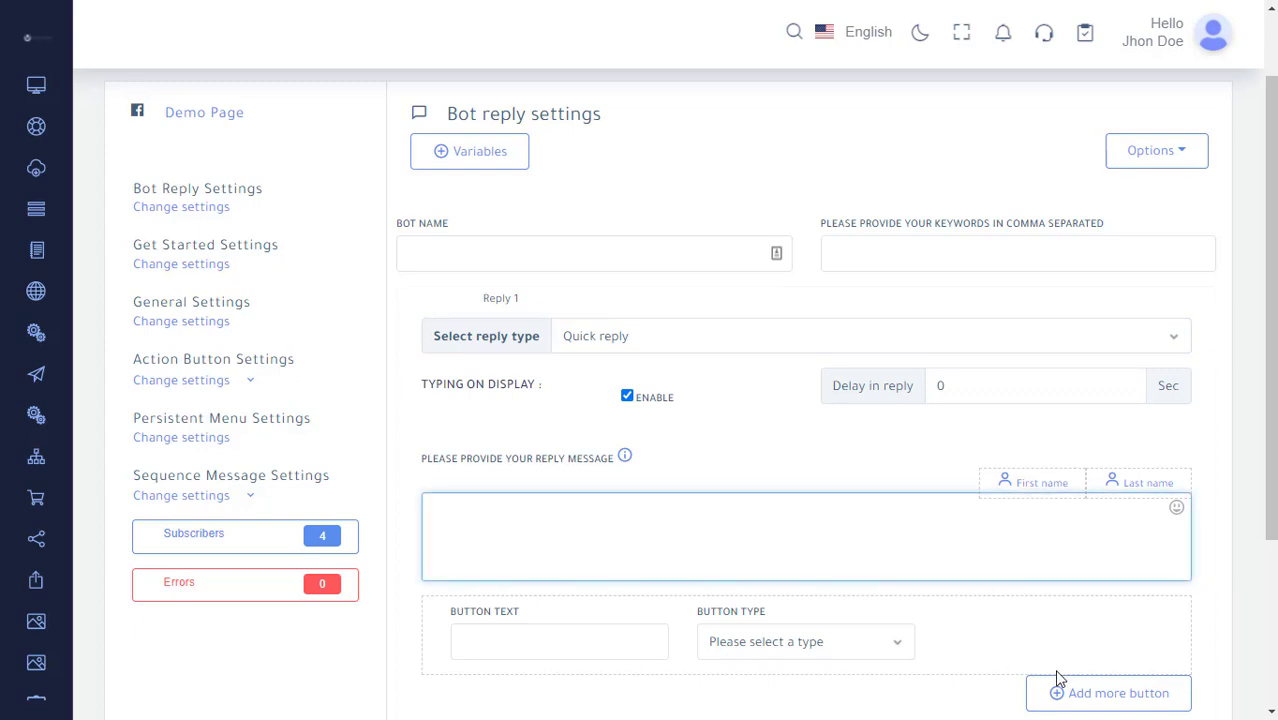
Switch the reply type to Text with buttons and review its message and button fields.
{"action": "scroll", "coordinate": [920, 615], "scroll_direction": "down", "scroll_amount": 2}
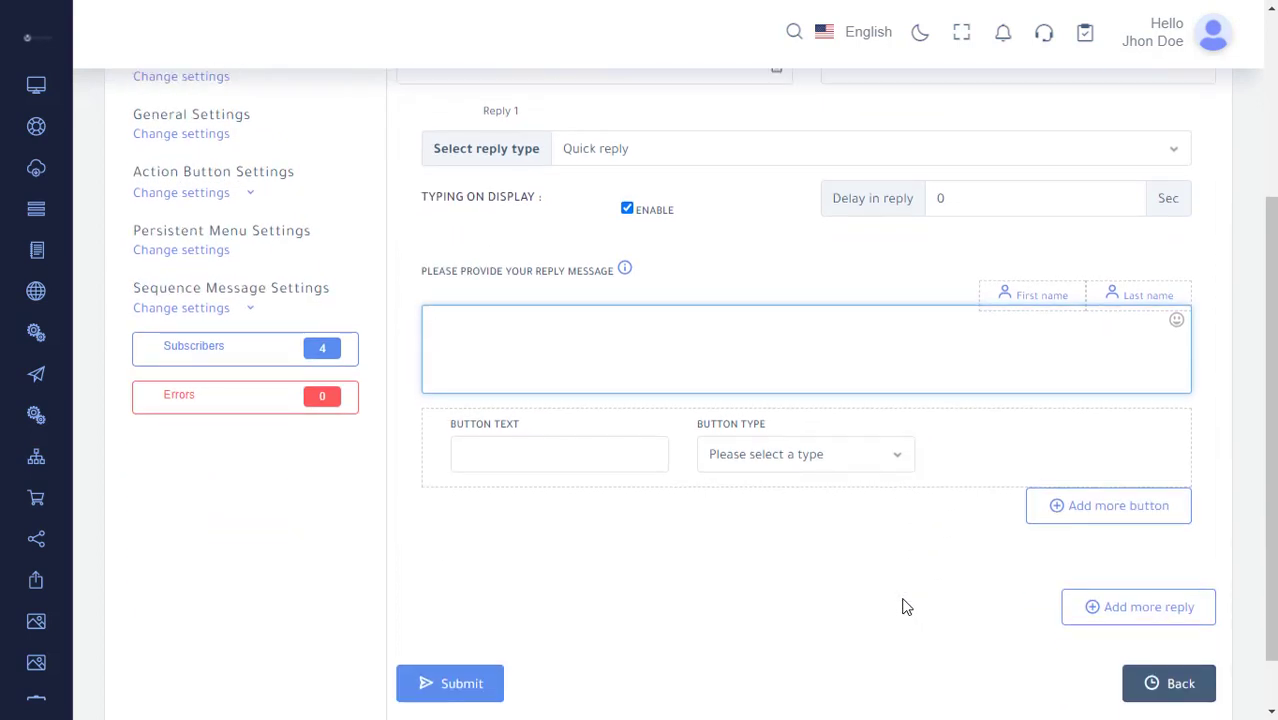
{"action": "scroll", "coordinate": [905, 607], "scroll_direction": "up", "scroll_amount": 3}
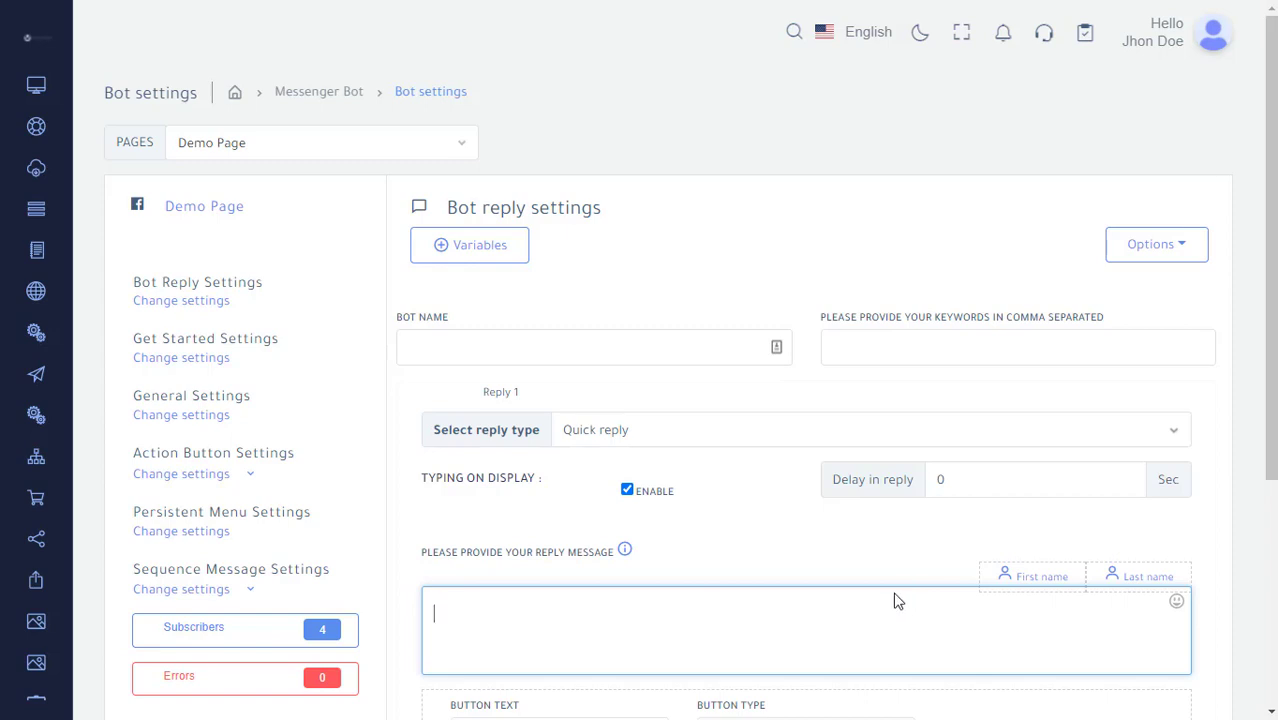
{"action": "left_click", "coordinate": [702, 430]}
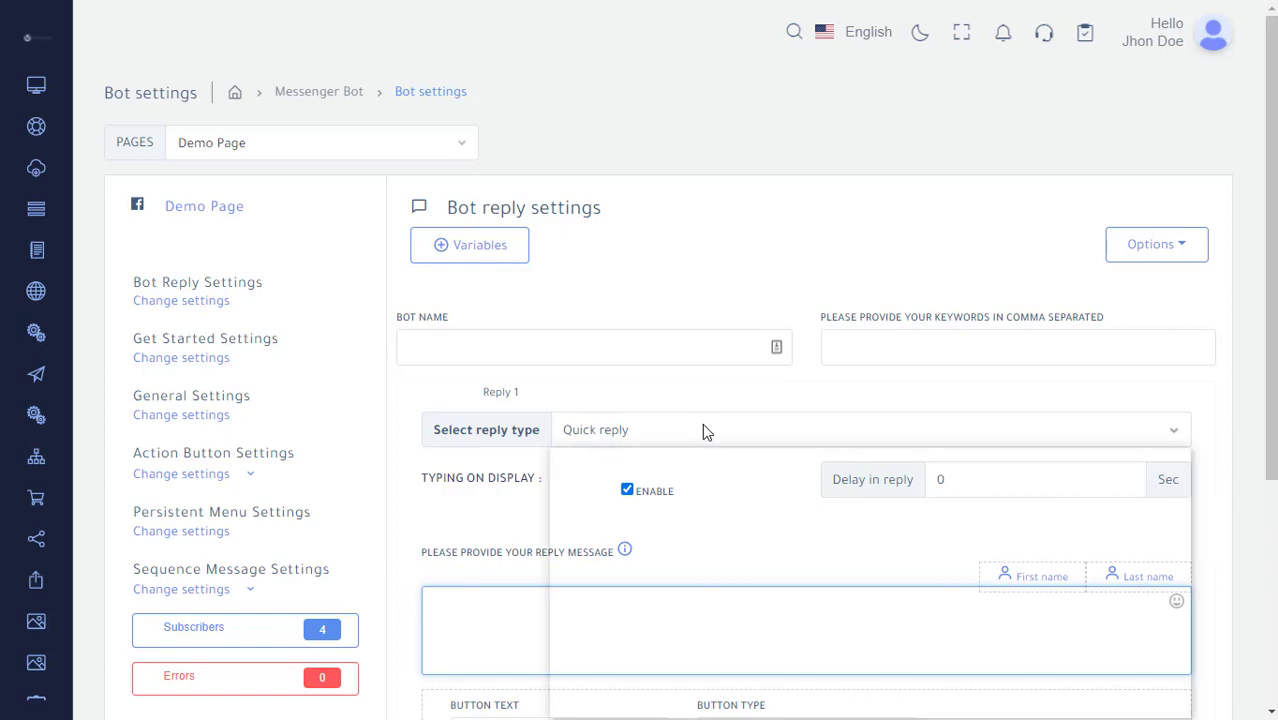
{"action": "left_click", "coordinate": [721, 584]}
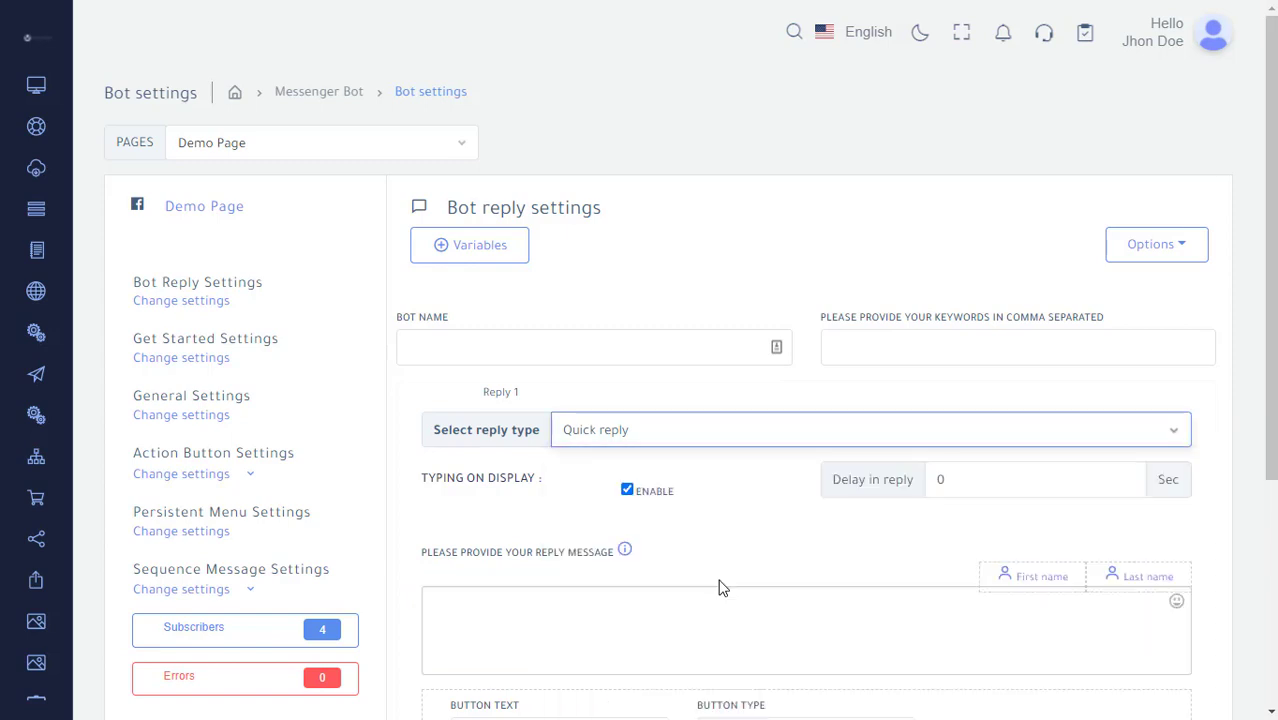
{"action": "scroll", "coordinate": [720, 586], "scroll_direction": "down", "scroll_amount": 2}
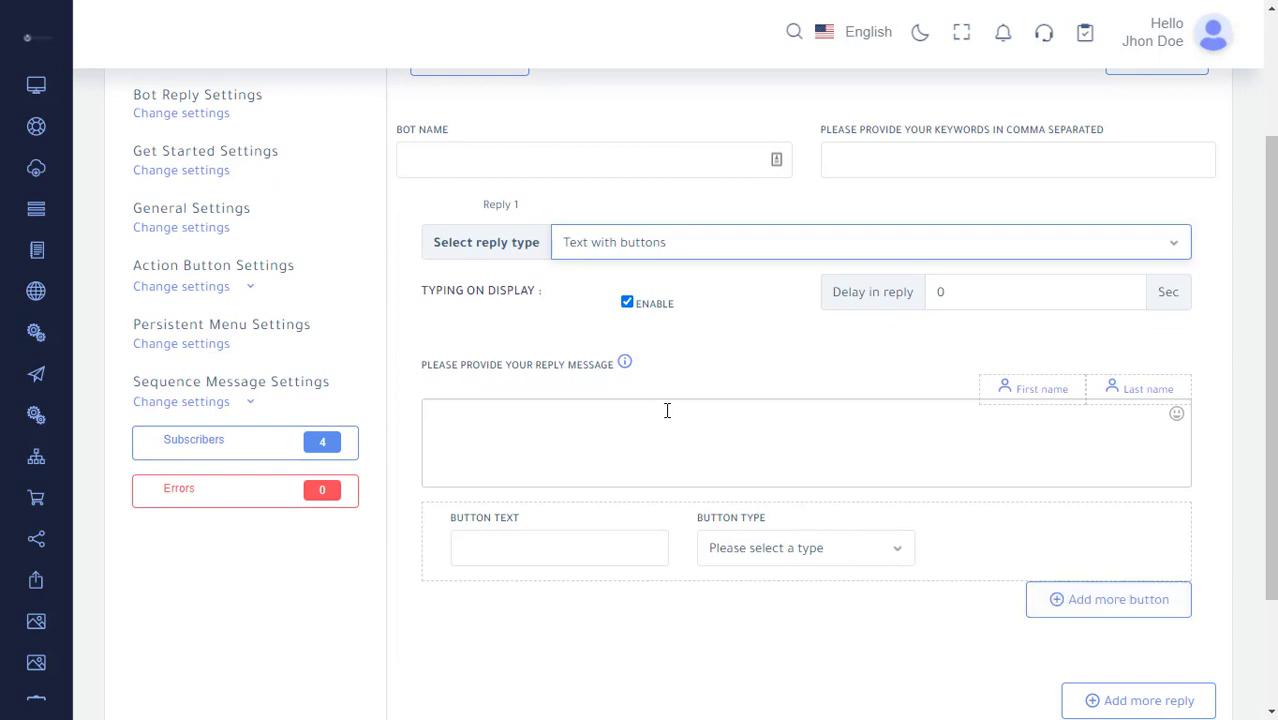
{"action": "scroll", "coordinate": [696, 414], "scroll_direction": "up", "scroll_amount": 1}
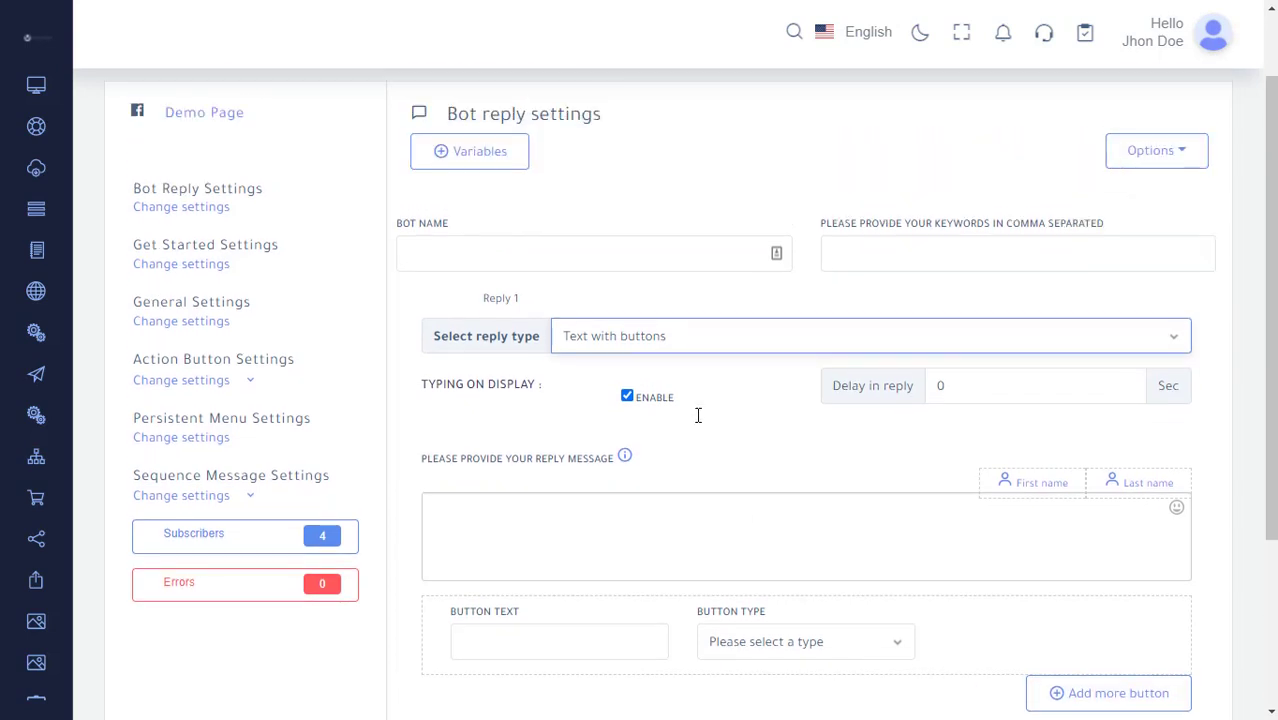
Switch the reply type to Generic template and review its image, title, sub-title and button fields.
{"action": "left_click", "coordinate": [741, 350]}
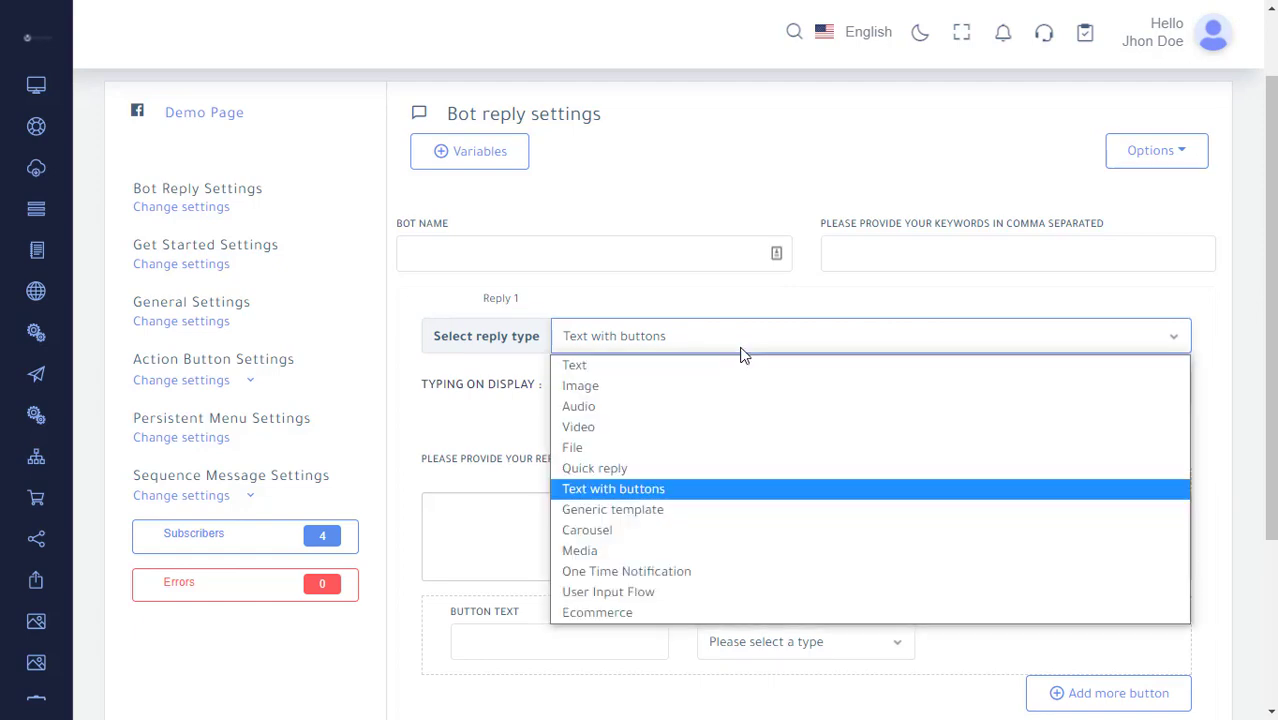
{"action": "left_click", "coordinate": [710, 522]}
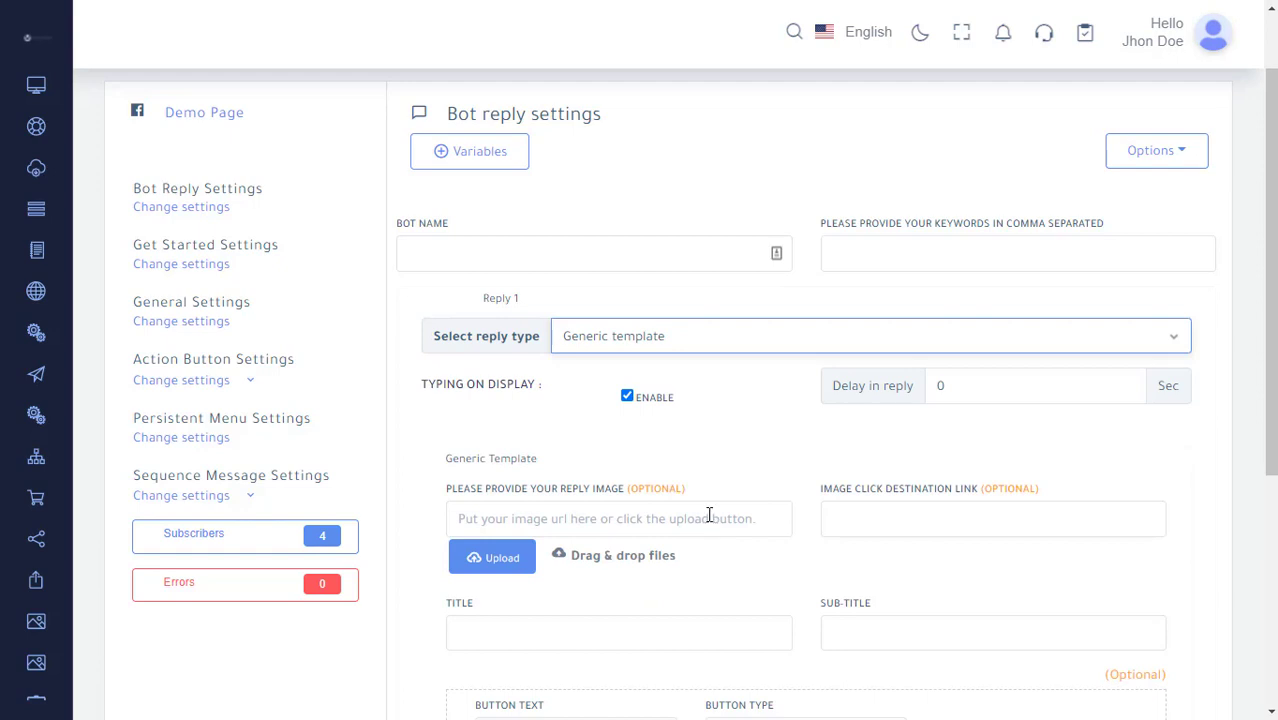
{"action": "scroll", "coordinate": [708, 518], "scroll_direction": "down", "scroll_amount": 4}
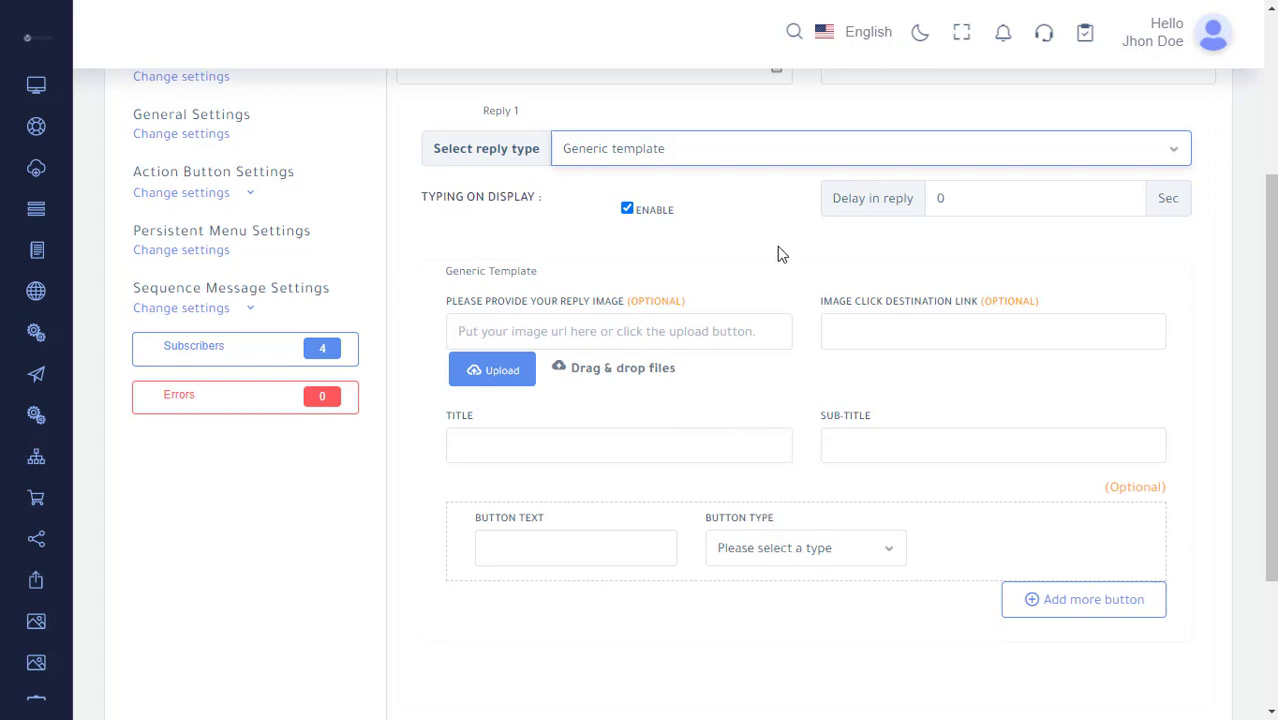
Switch the reply type to Carousel and place the cursor in the reply image URL field.
{"action": "left_click", "coordinate": [700, 147]}
{"action": "left_click", "coordinate": [707, 342]}
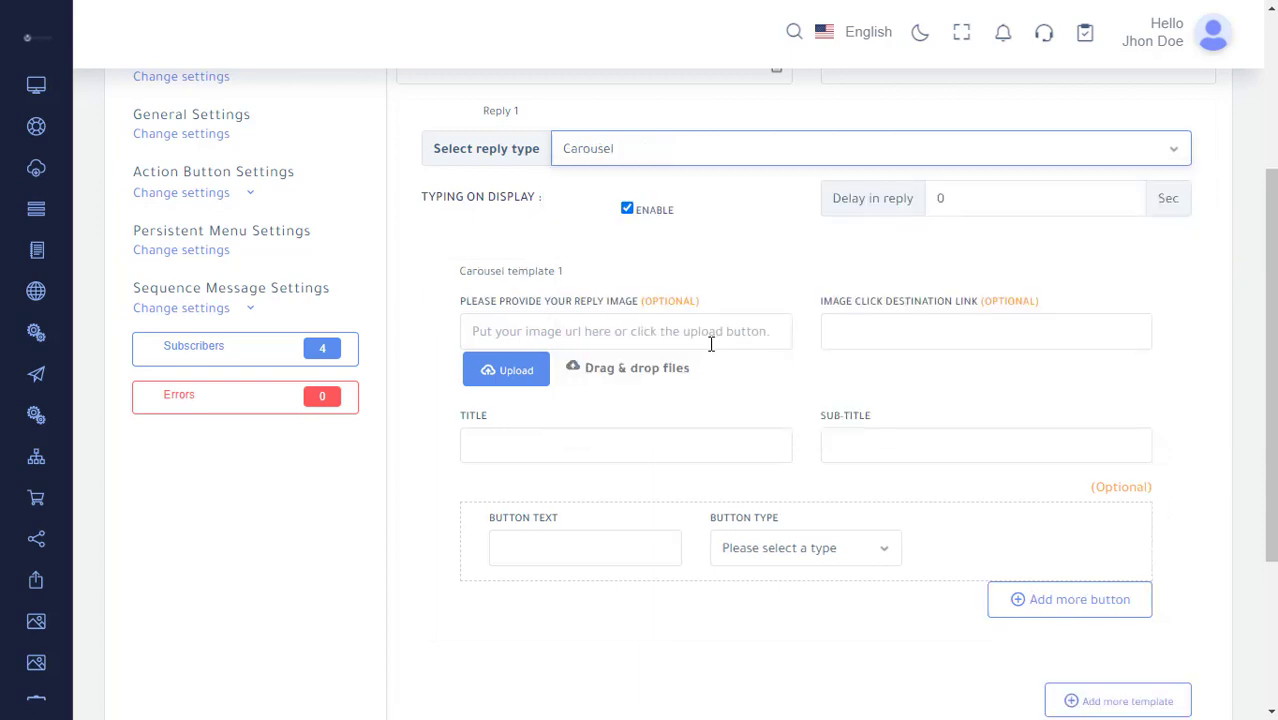
{"action": "left_click", "coordinate": [711, 343]}
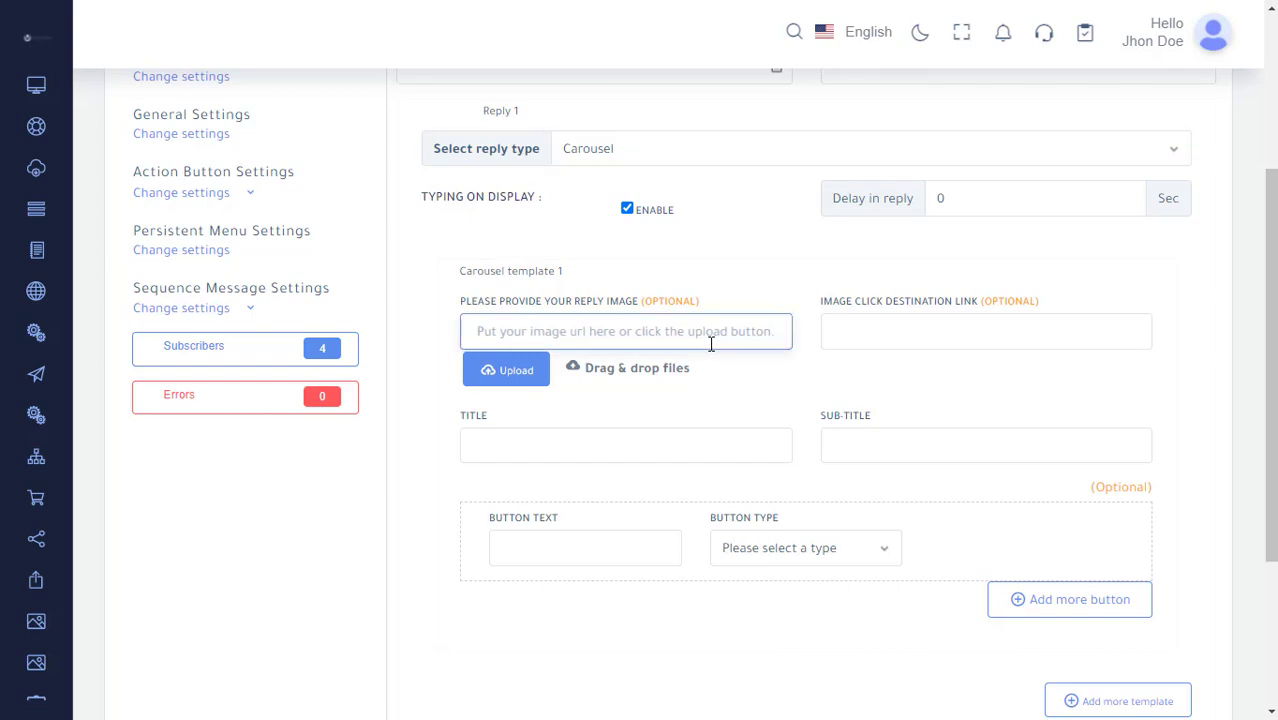
Switch the reply type to Media and place the cursor in the media URL field.
{"action": "left_click", "coordinate": [679, 150]}
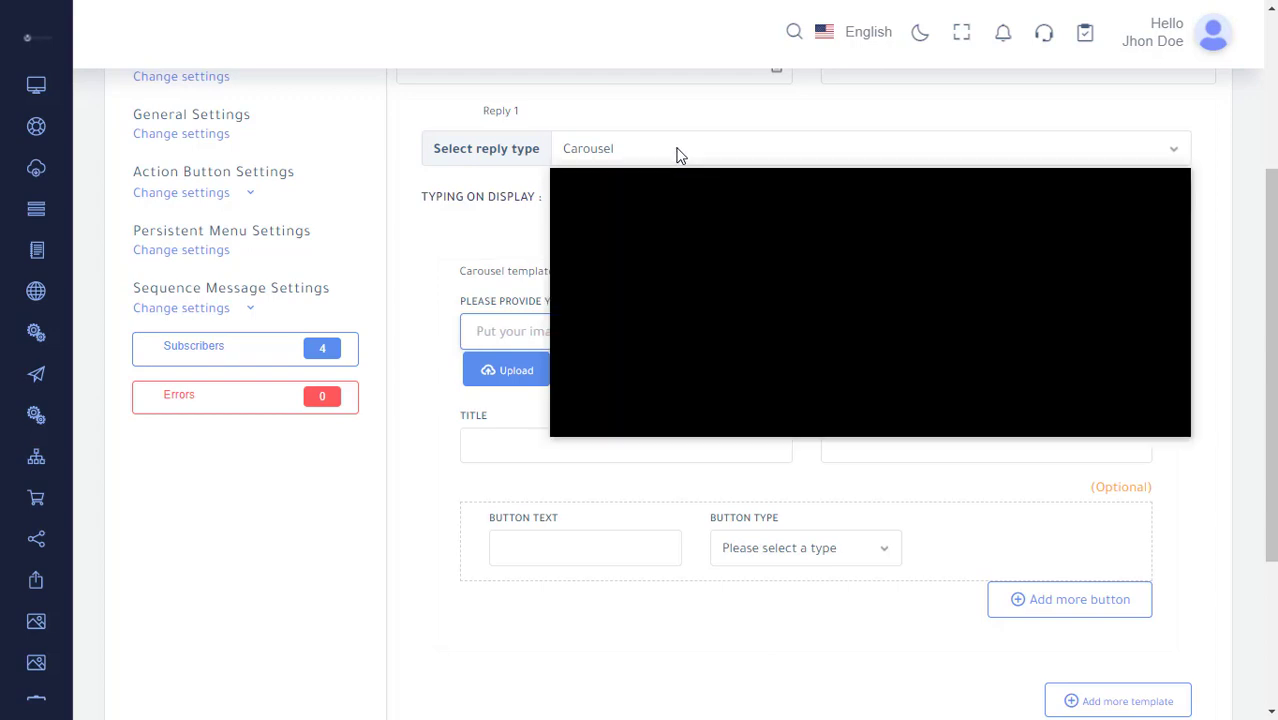
{"action": "left_click", "coordinate": [704, 362]}
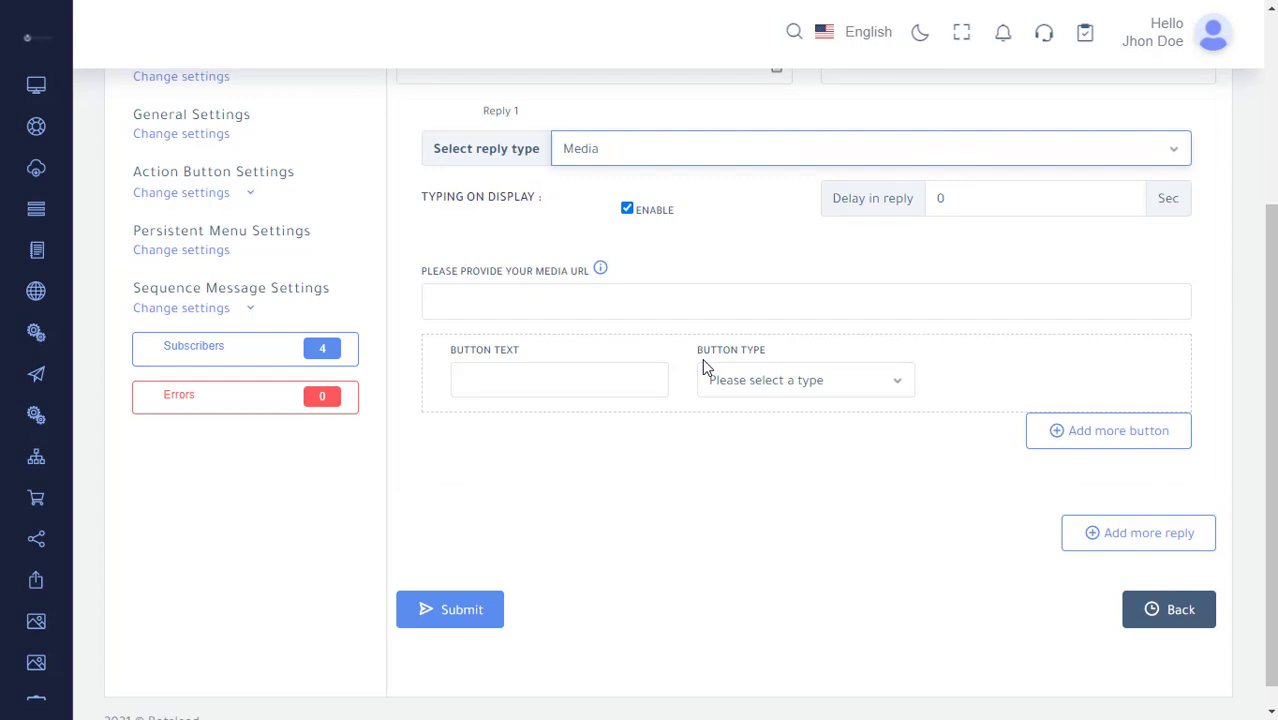
{"action": "left_click", "coordinate": [634, 303]}
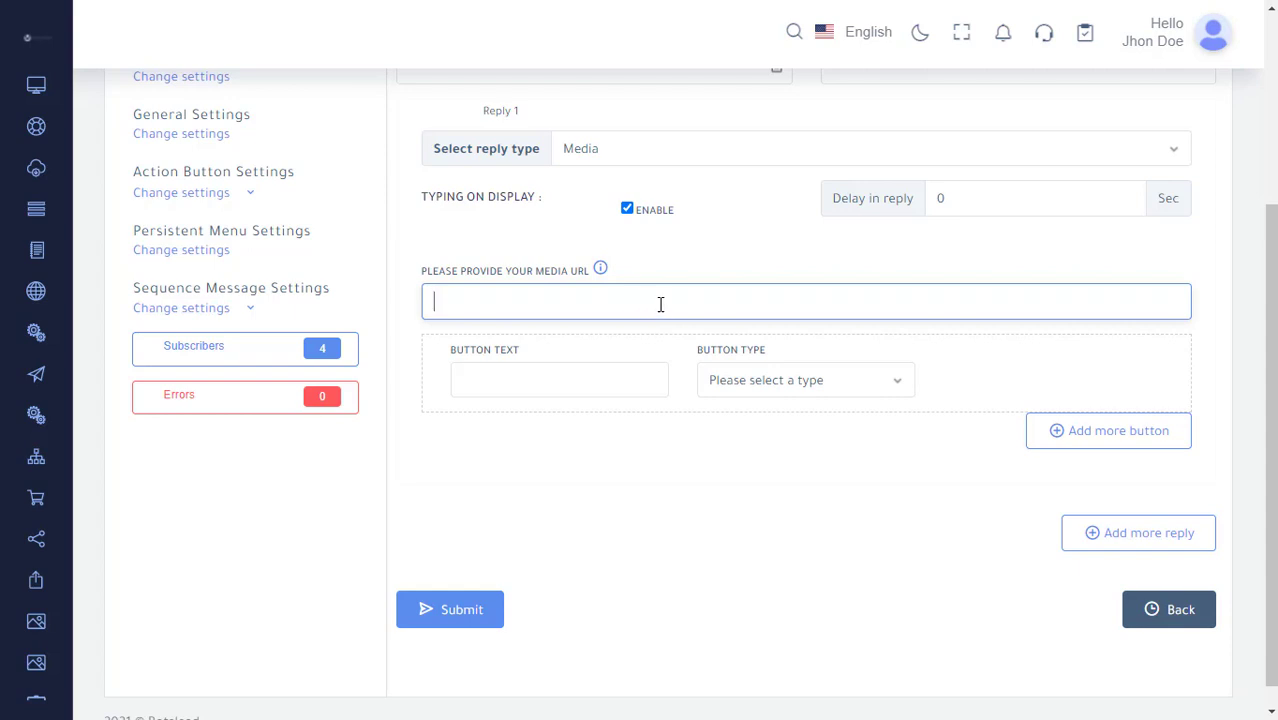
Switch the reply type to One Time Notification and inspect its title field and OTN postback list.
{"action": "left_click", "coordinate": [667, 152]}
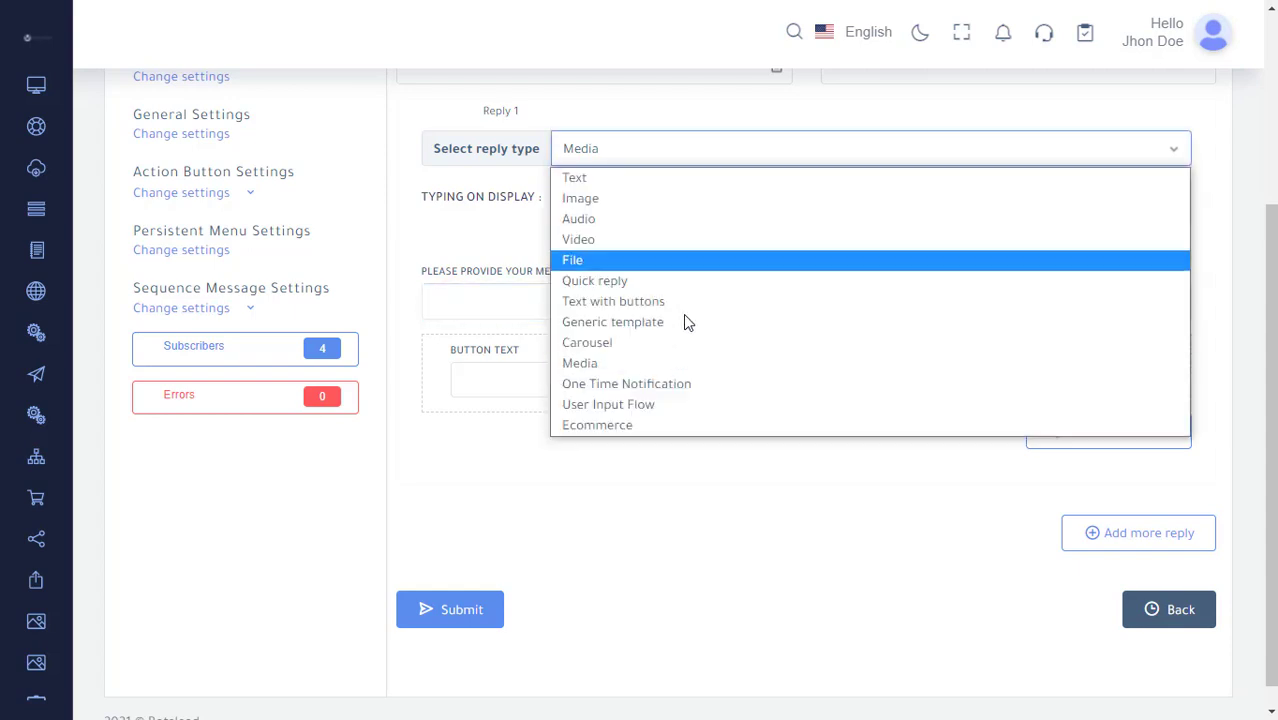
{"action": "left_click", "coordinate": [691, 385]}
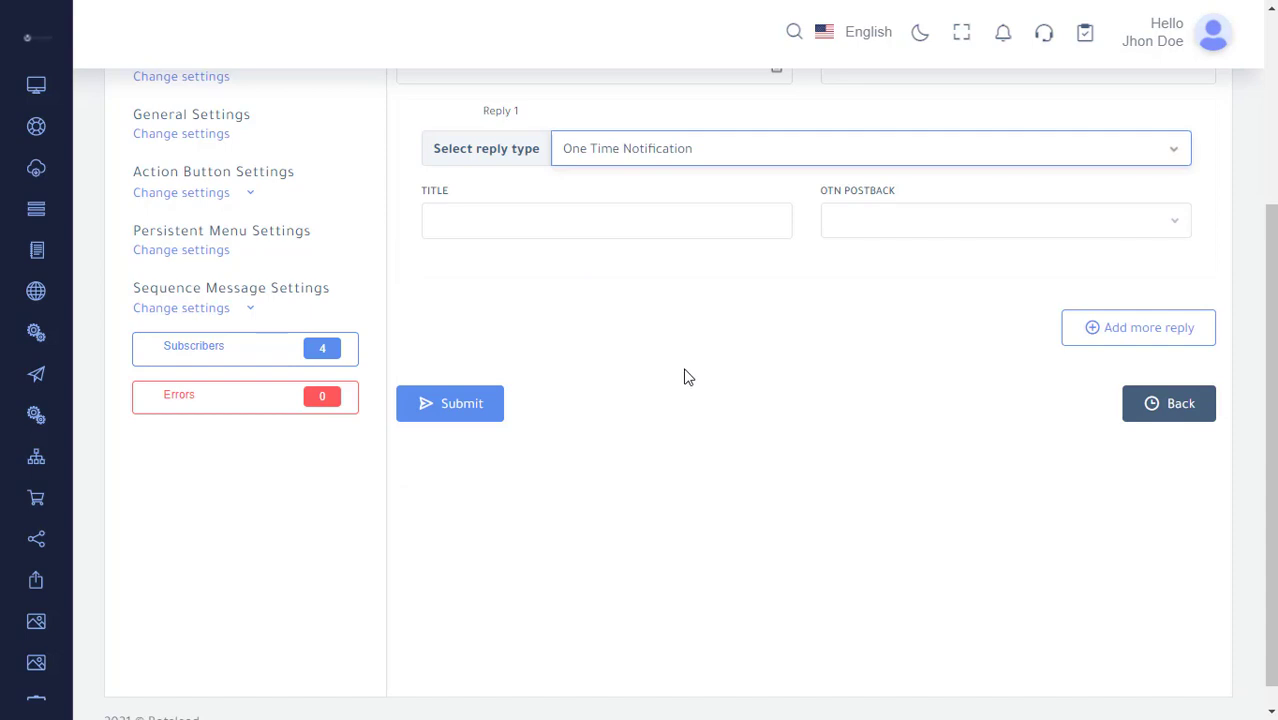
{"action": "left_click", "coordinate": [680, 229]}
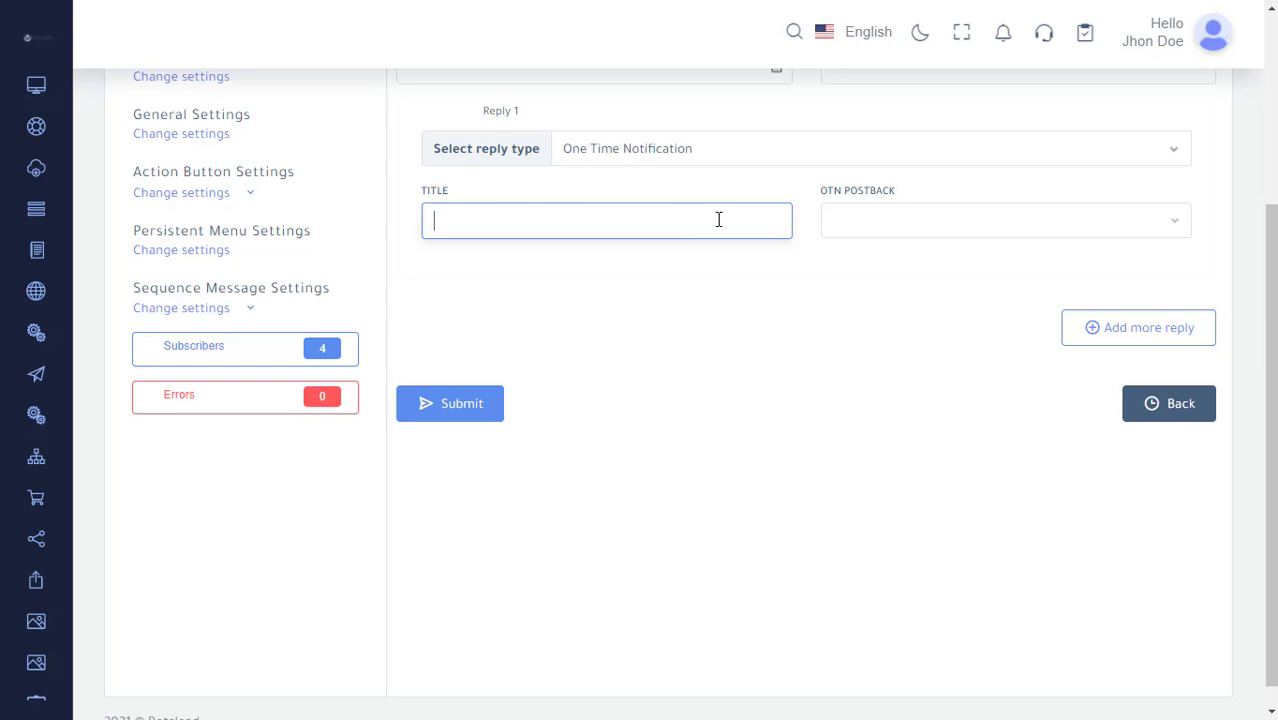
{"action": "left_click", "coordinate": [860, 240]}
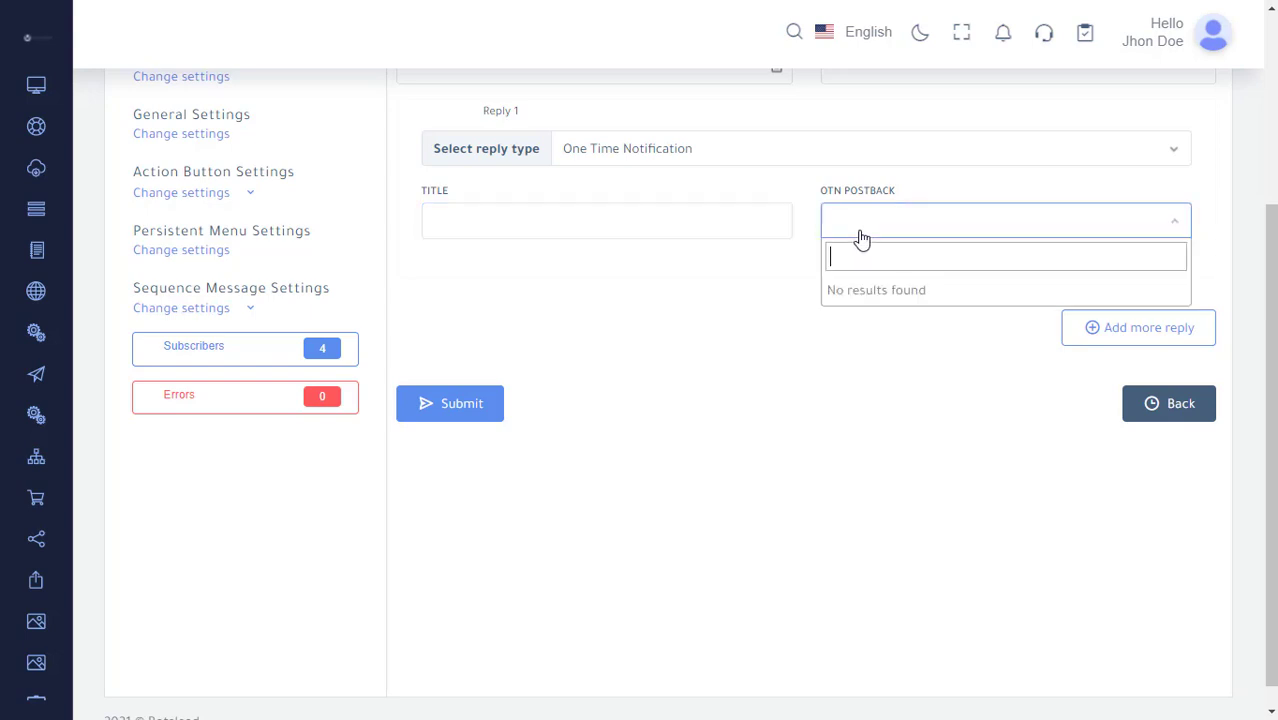
{"action": "left_click", "coordinate": [860, 240]}
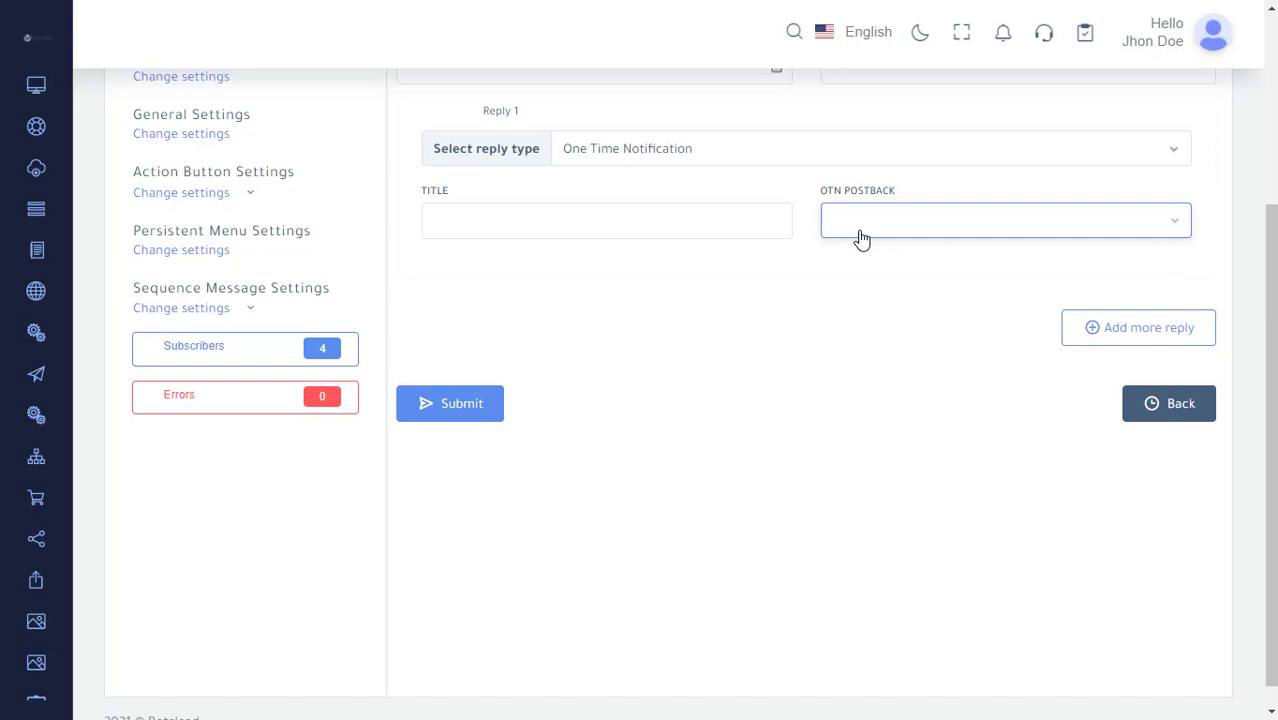
Switch the reply type to User Input Flow and inspect the flow campaign list.
{"action": "left_click", "coordinate": [707, 153]}
{"action": "left_click", "coordinate": [699, 405]}
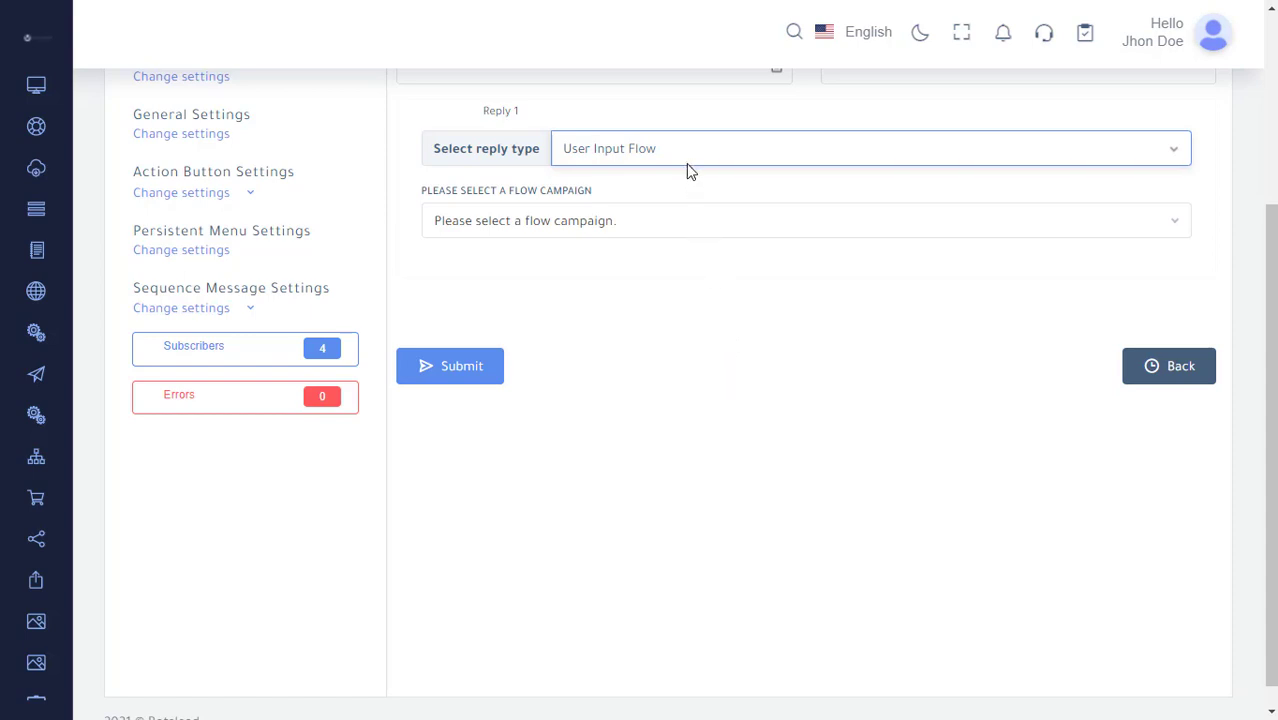
{"action": "left_click", "coordinate": [680, 238]}
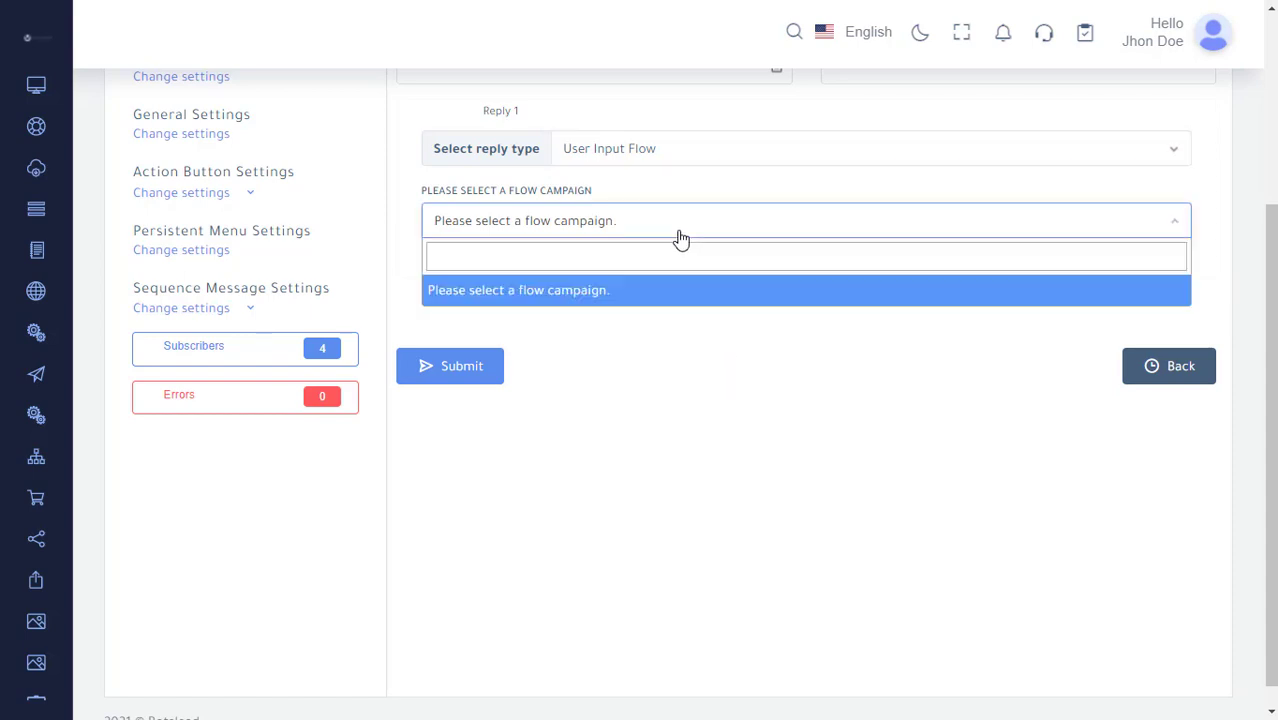
{"action": "left_click", "coordinate": [680, 238]}
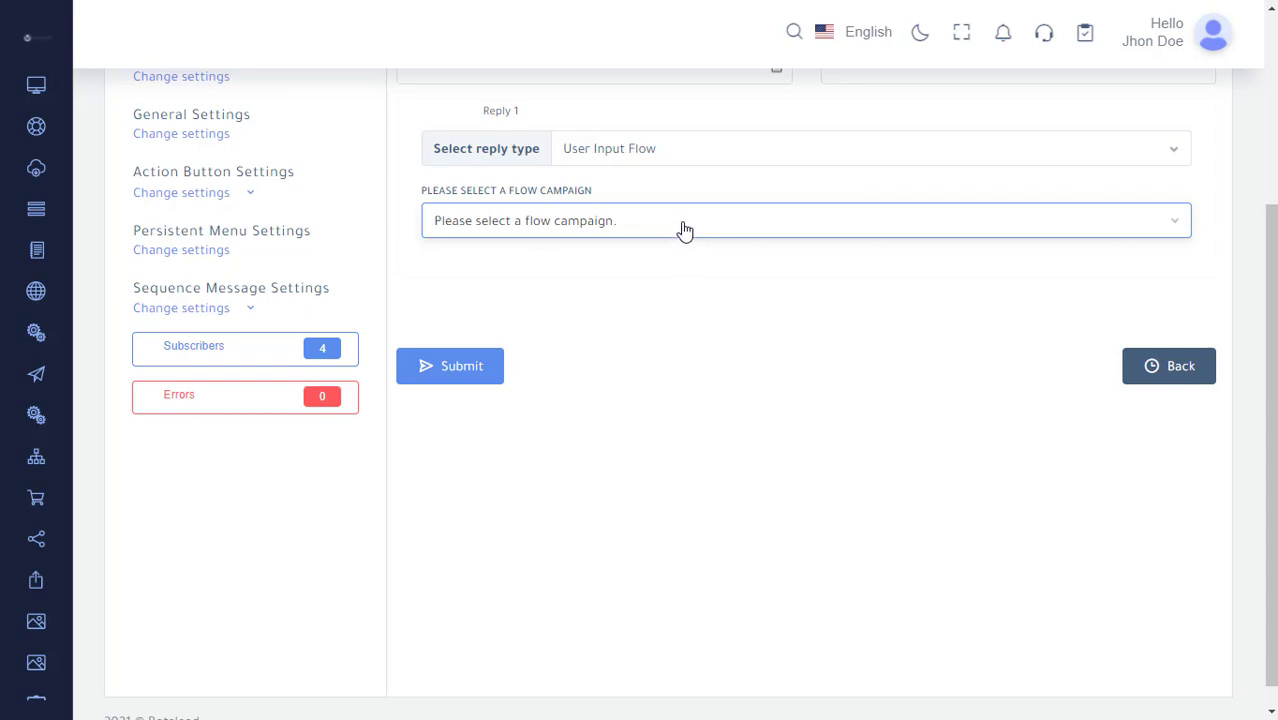
Switch the reply type to Ecommerce and inspect the product selection and 'Buy Now' button text fields.
{"action": "left_click", "coordinate": [686, 158]}
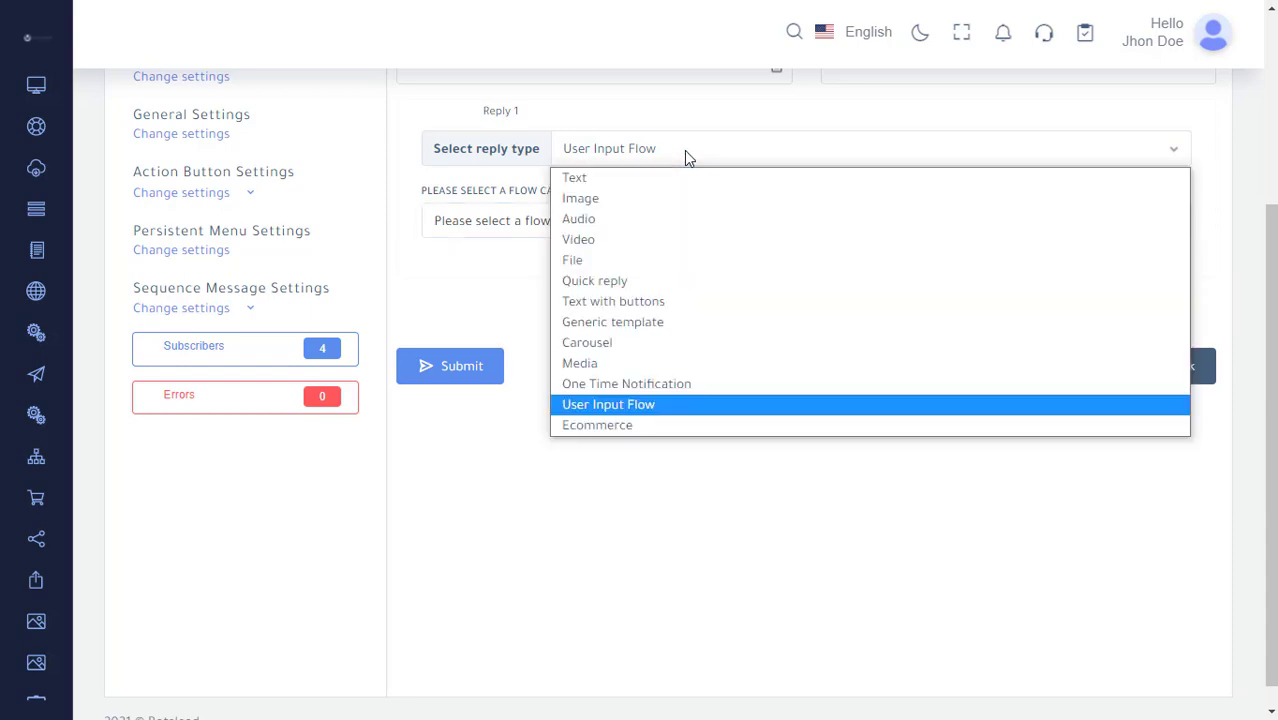
{"action": "left_click", "coordinate": [678, 427]}
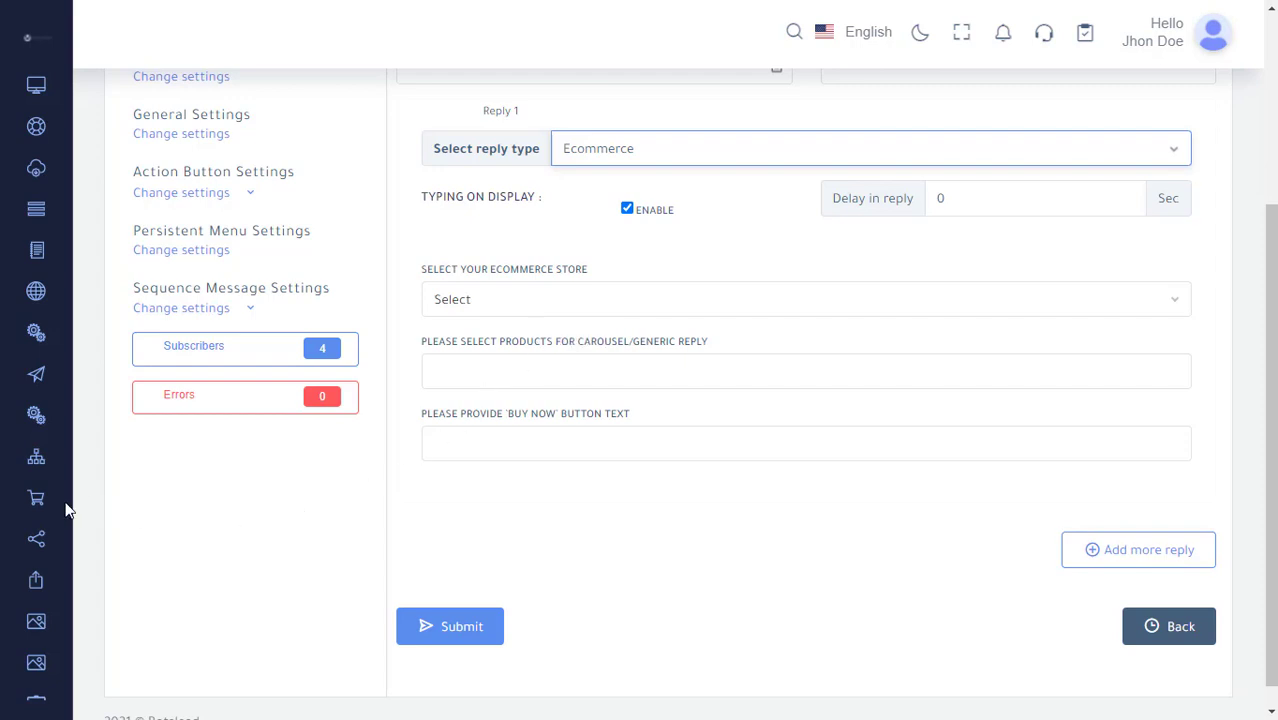
{"action": "mouse_move", "coordinate": [48, 512]}
{"action": "left_click", "coordinate": [548, 375]}
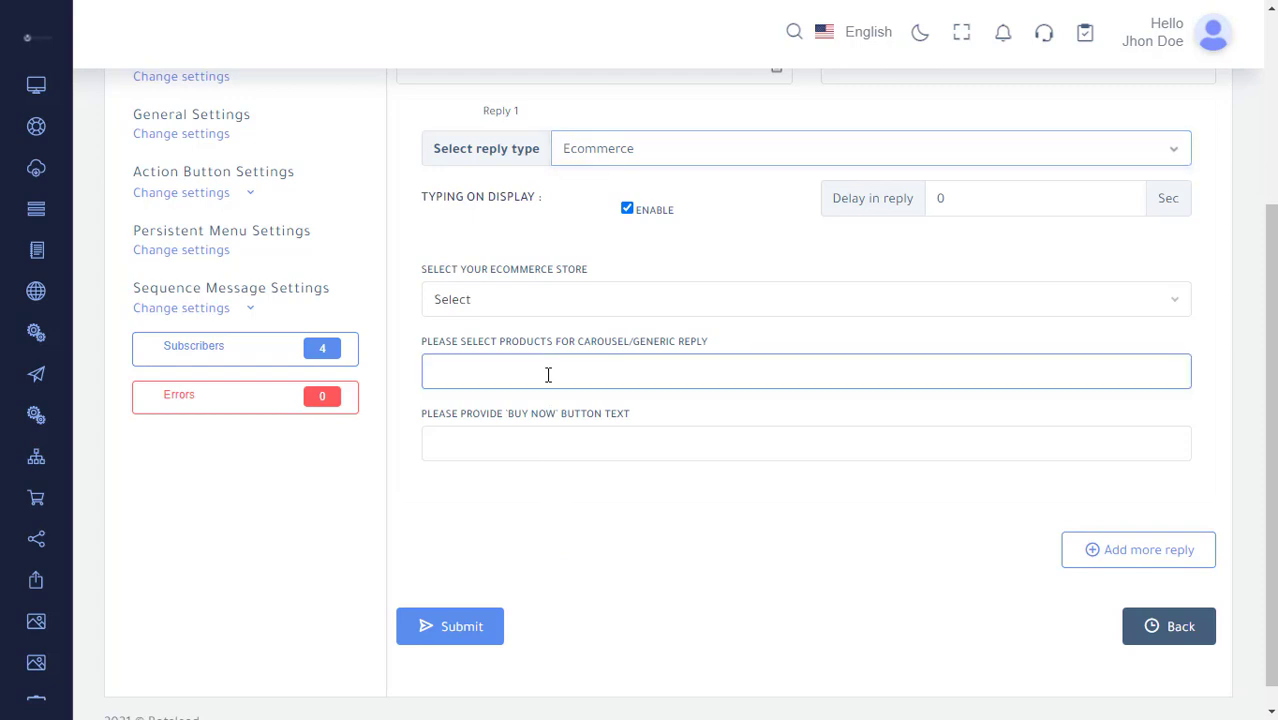
{"action": "left_click", "coordinate": [610, 378]}
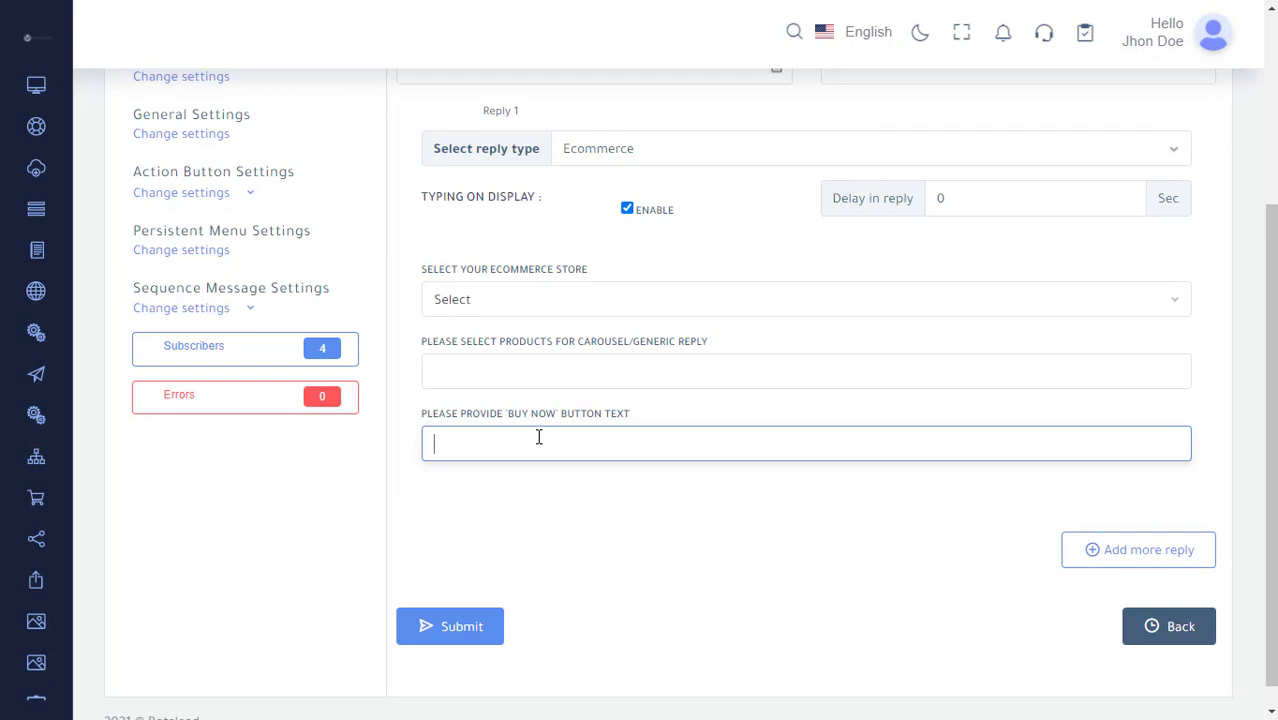
Open the Get Started settings and inspect the button status and welcome message fields.
{"action": "scroll", "coordinate": [538, 437], "scroll_direction": "up", "scroll_amount": 3}
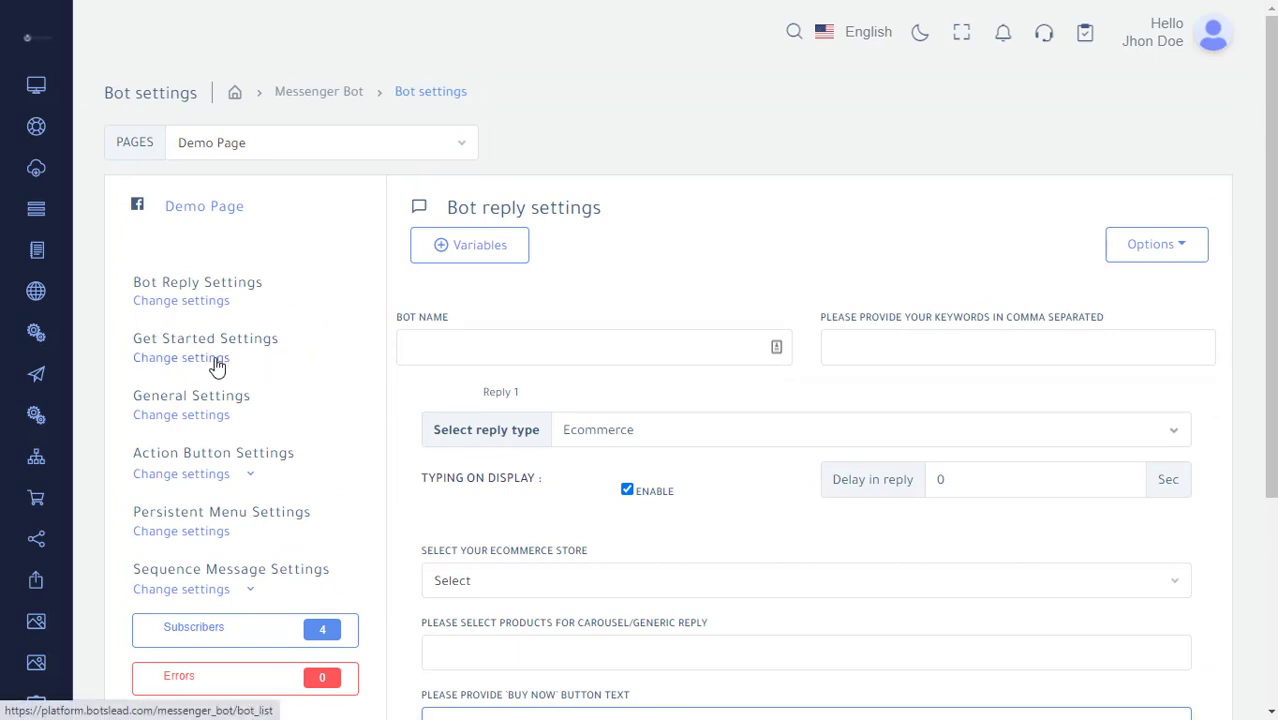
{"action": "left_click", "coordinate": [217, 366]}
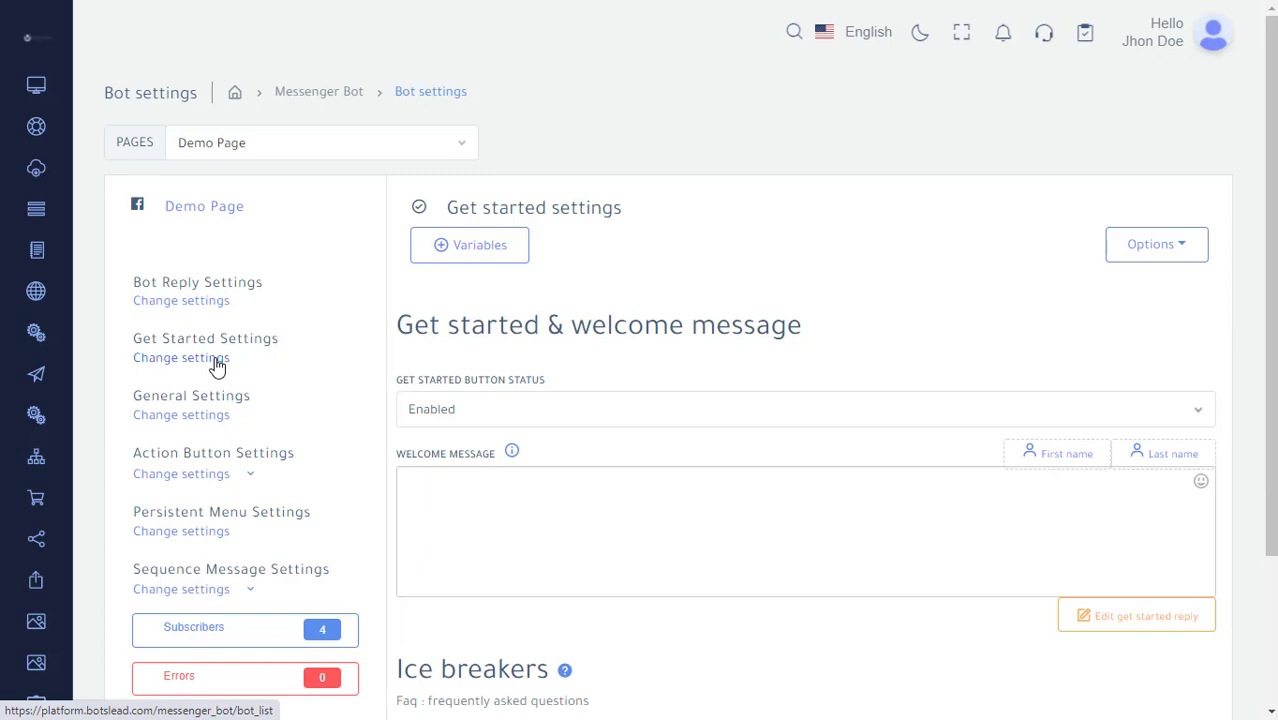
{"action": "left_click", "coordinate": [533, 412]}
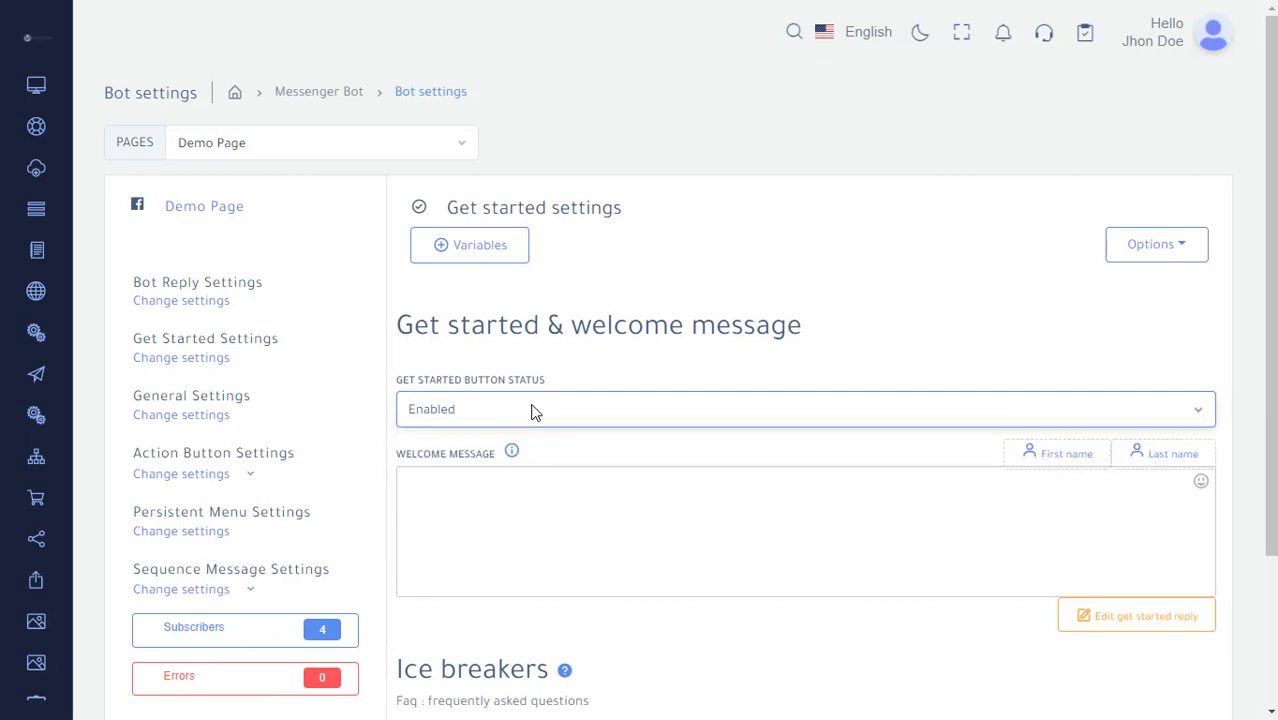
{"action": "left_click", "coordinate": [534, 504]}
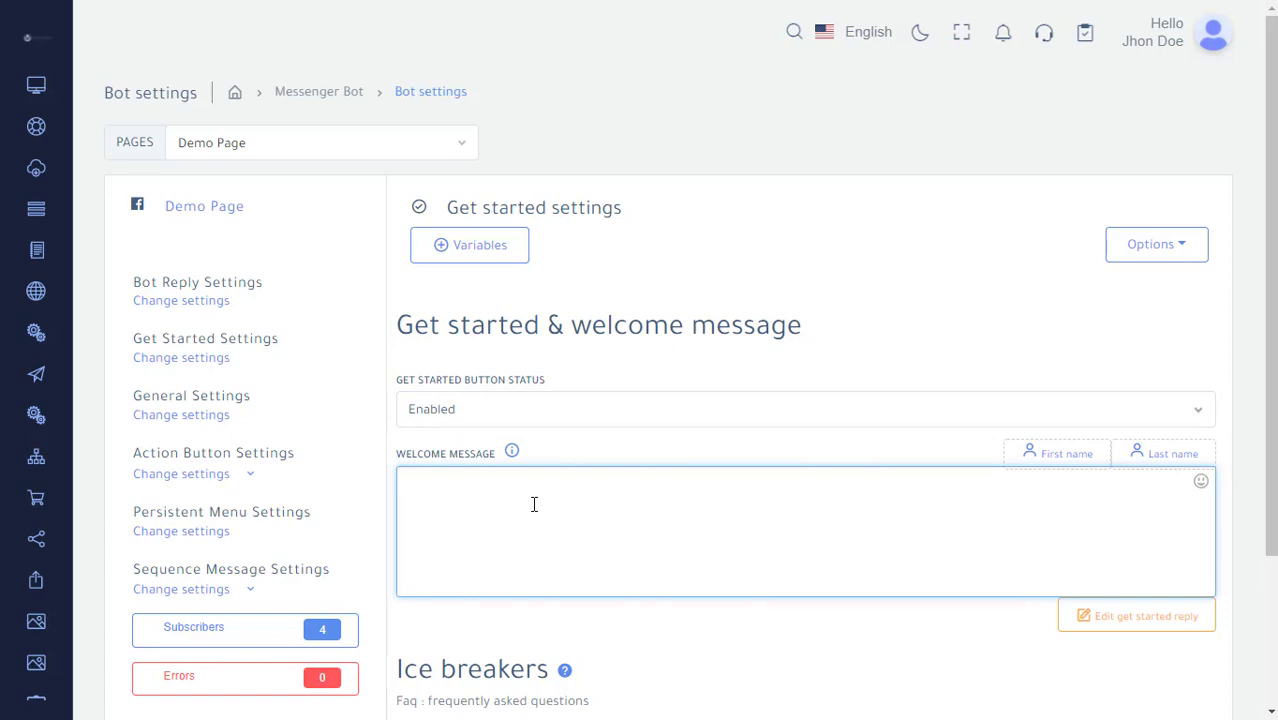
Review the Ice breakers section and the Action Button Settings template list.
{"action": "scroll", "coordinate": [542, 510], "scroll_direction": "down", "scroll_amount": 2}
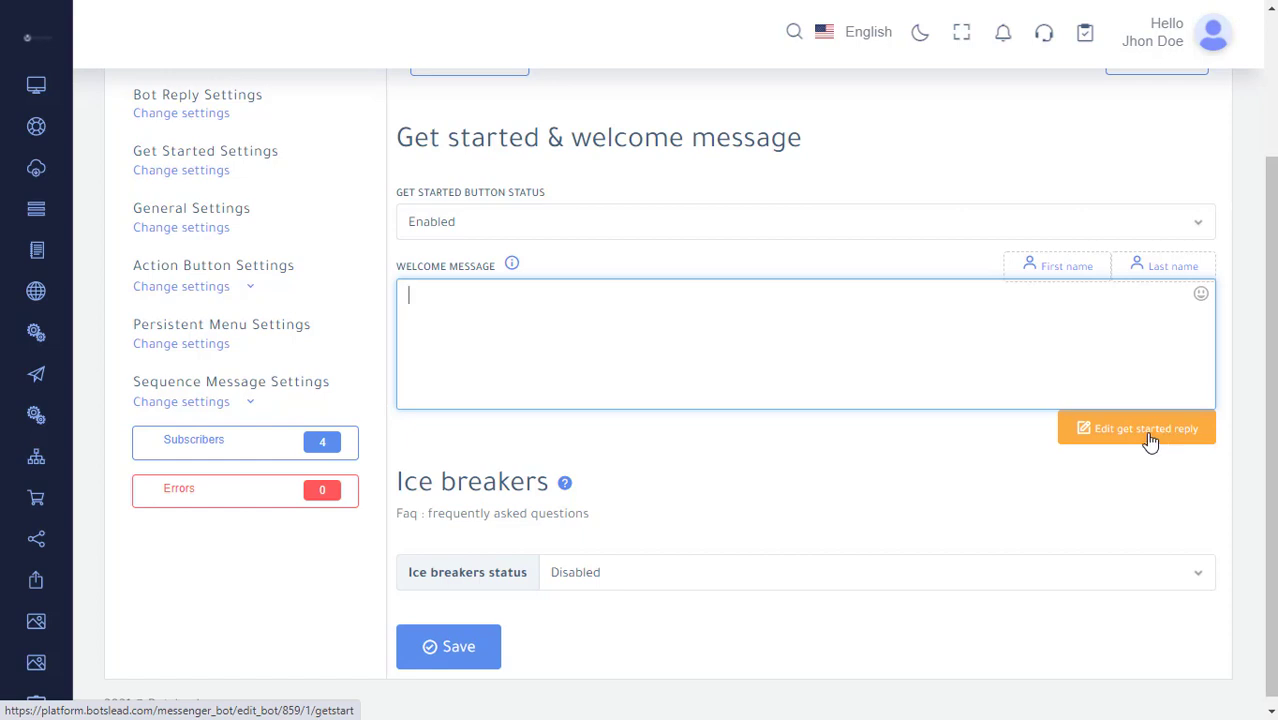
{"action": "left_click", "coordinate": [252, 289]}
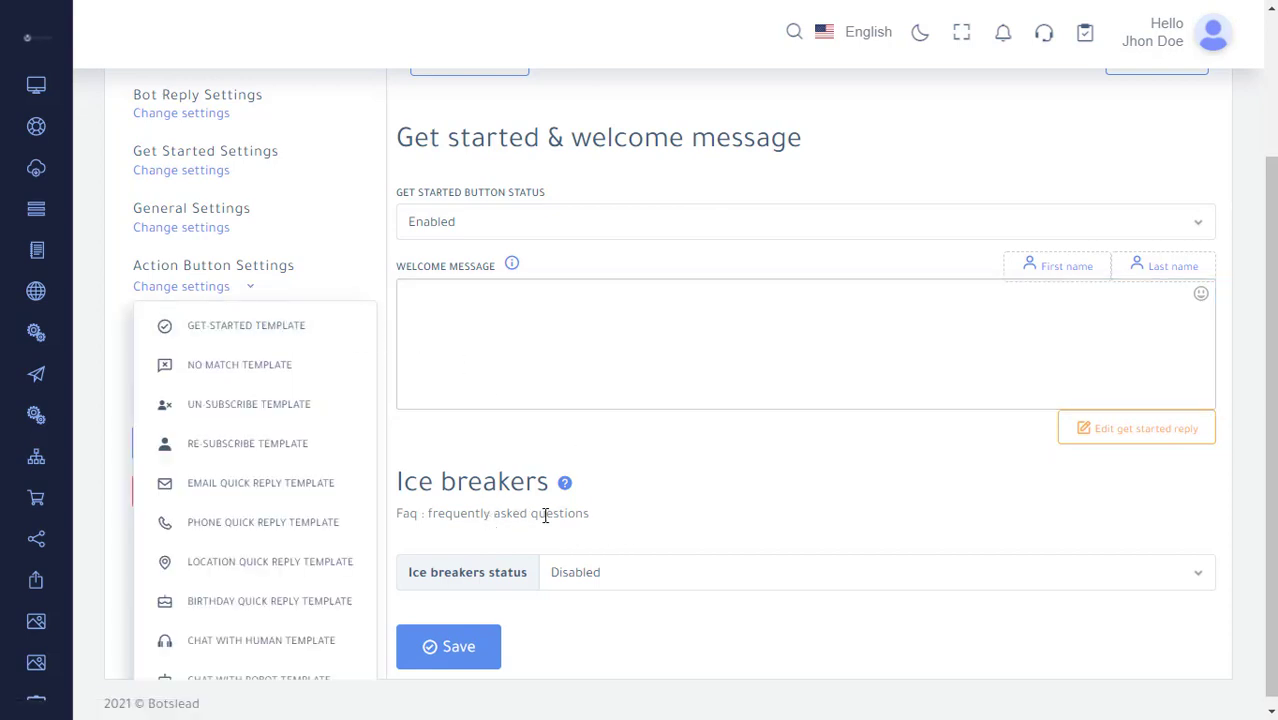
{"action": "left_click", "coordinate": [686, 499]}
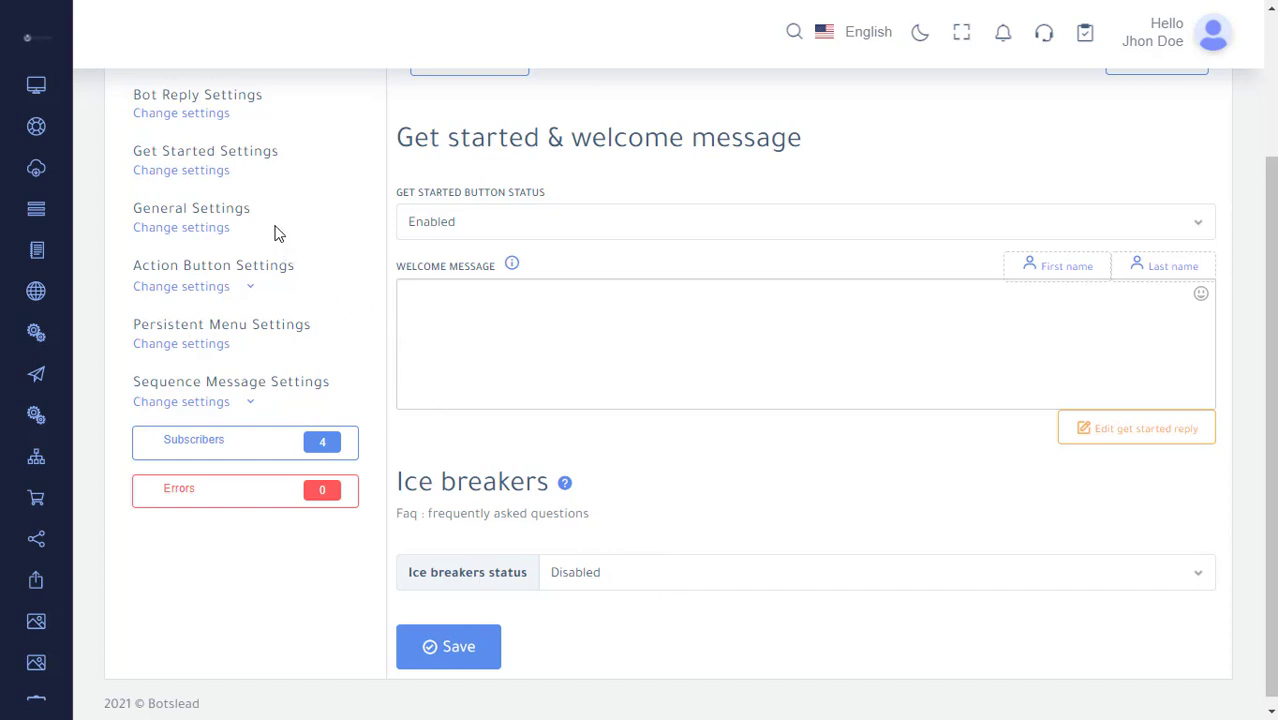
Open General Settings and inspect the mark-as-seen status, chat-with-human email field and the reply-if-no-match toggle.
{"action": "left_click", "coordinate": [183, 241]}
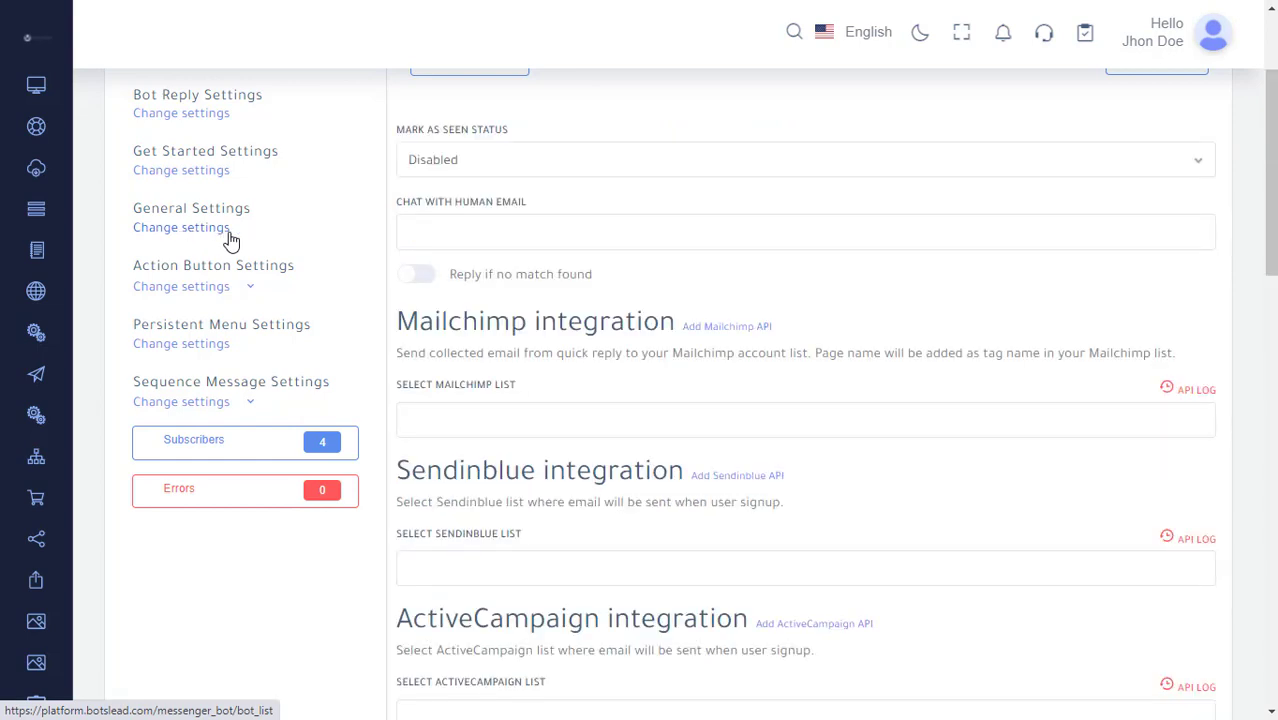
{"action": "left_click", "coordinate": [521, 165]}
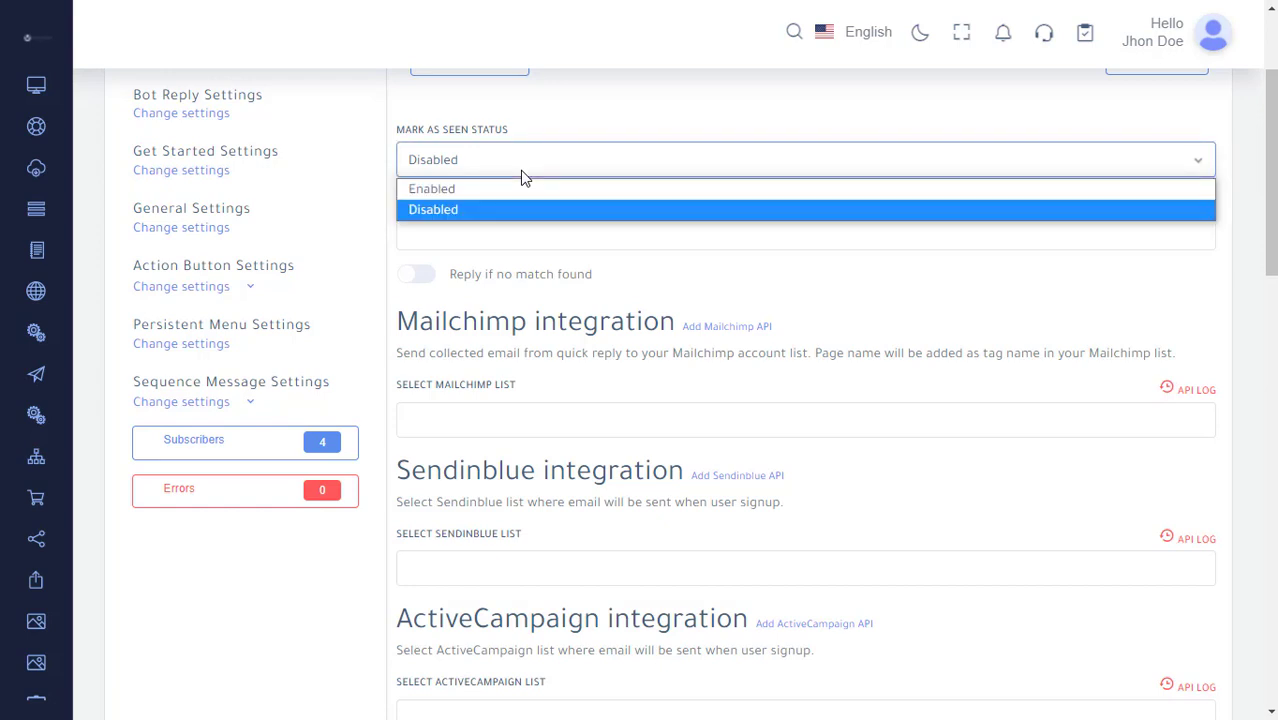
{"action": "left_click", "coordinate": [521, 177]}
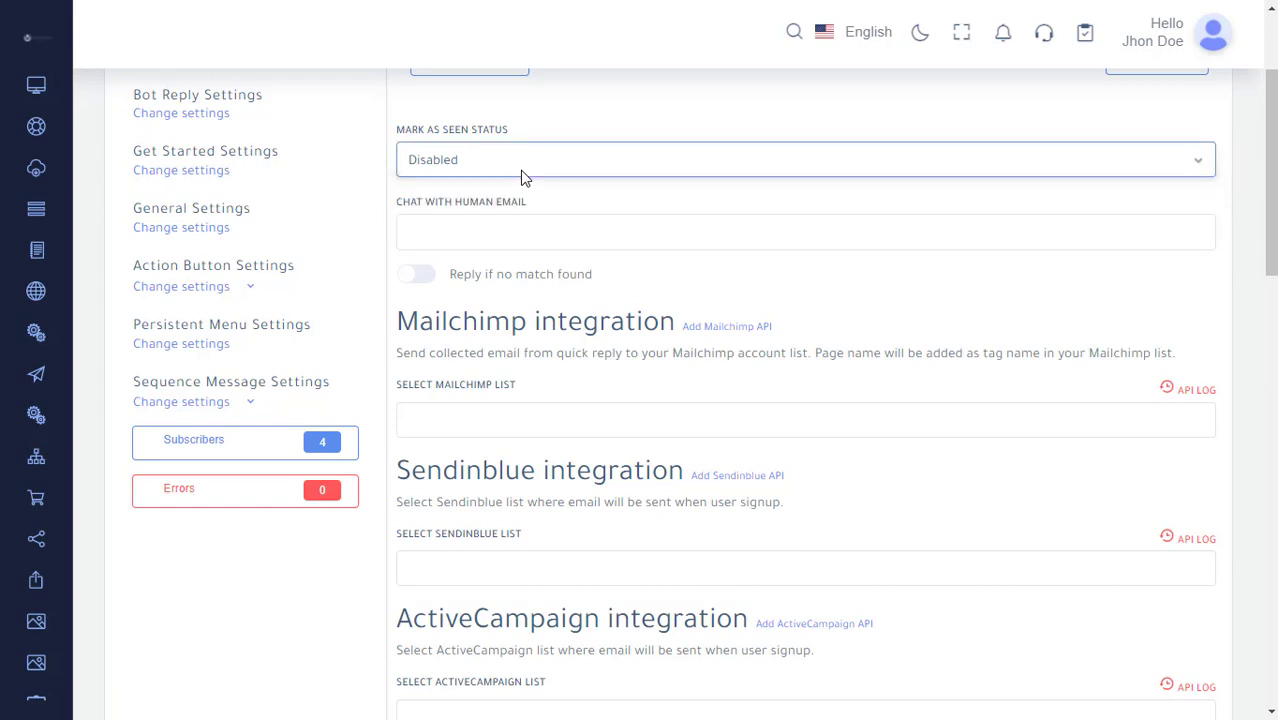
{"action": "scroll", "coordinate": [628, 390], "scroll_direction": "up", "scroll_amount": 1}
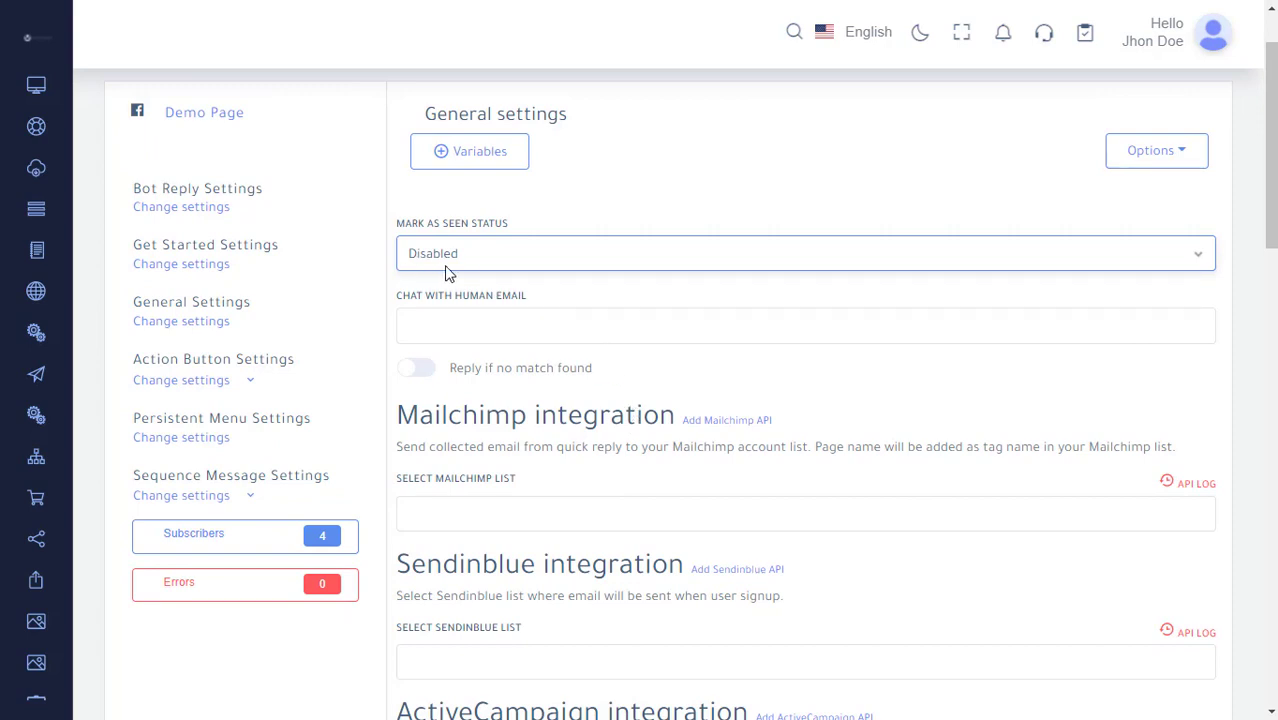
{"action": "left_click", "coordinate": [525, 327]}
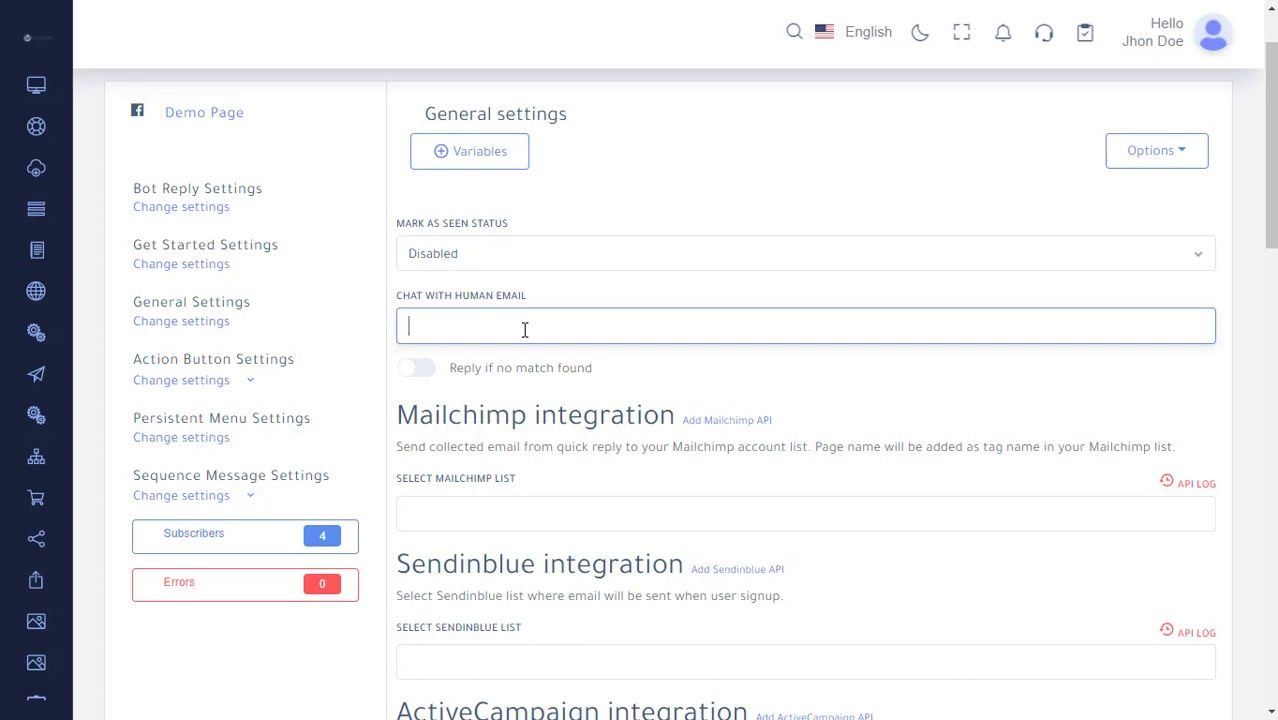
{"action": "left_click", "coordinate": [421, 371]}
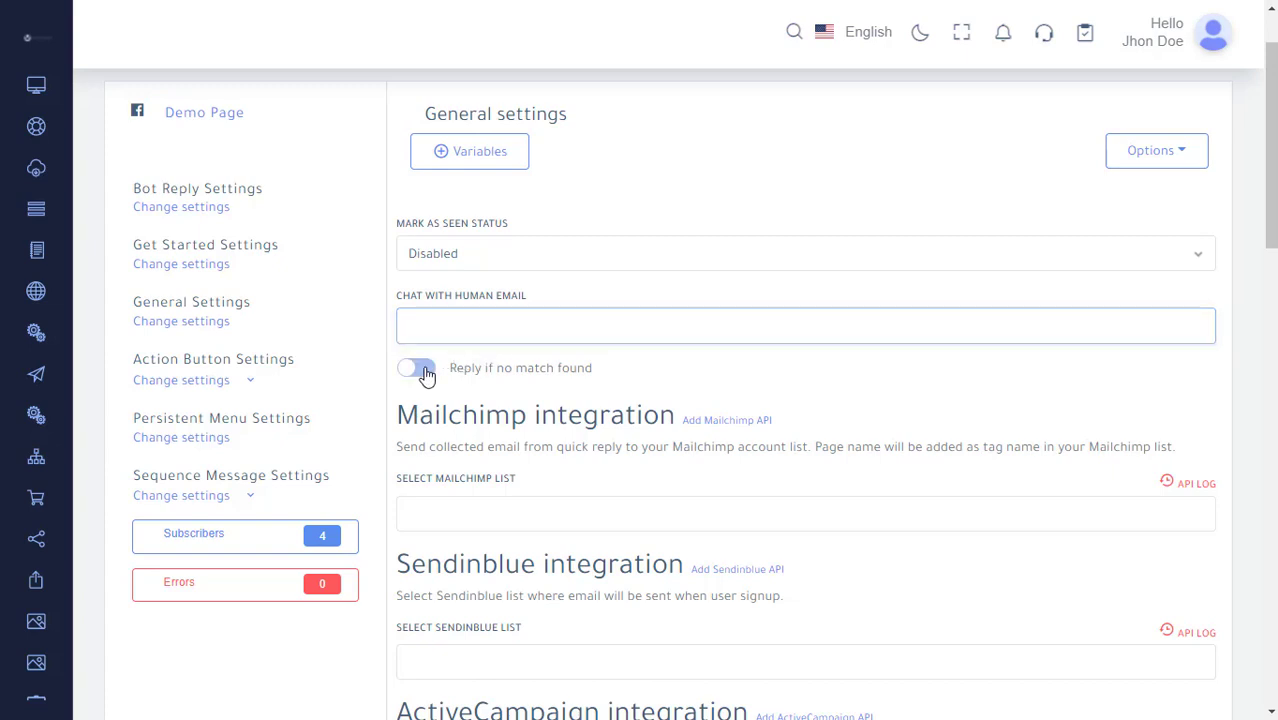
{"action": "left_click", "coordinate": [421, 371]}
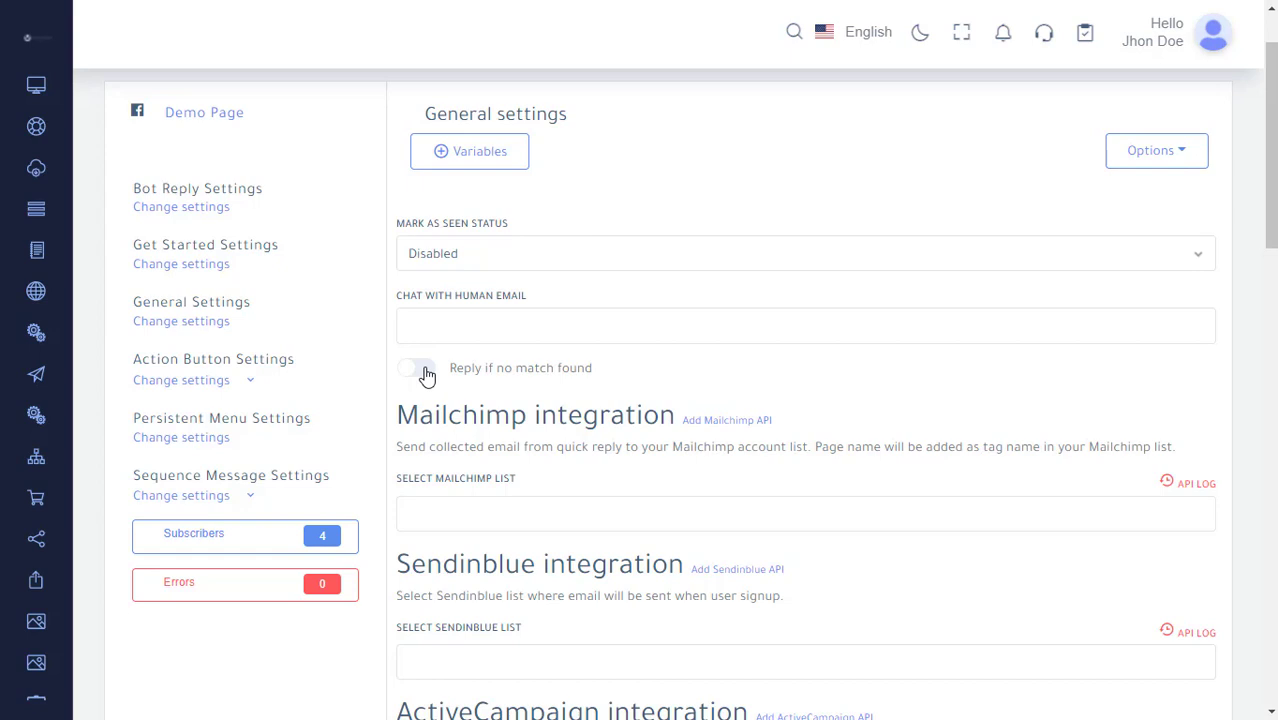
Examine the integration sections for Mailchimp, Sendinblue, ActiveCampaign, Mautic, Acelle, SMS, email and sequence campaigns.
{"action": "scroll", "coordinate": [542, 398], "scroll_direction": "down", "scroll_amount": 2}
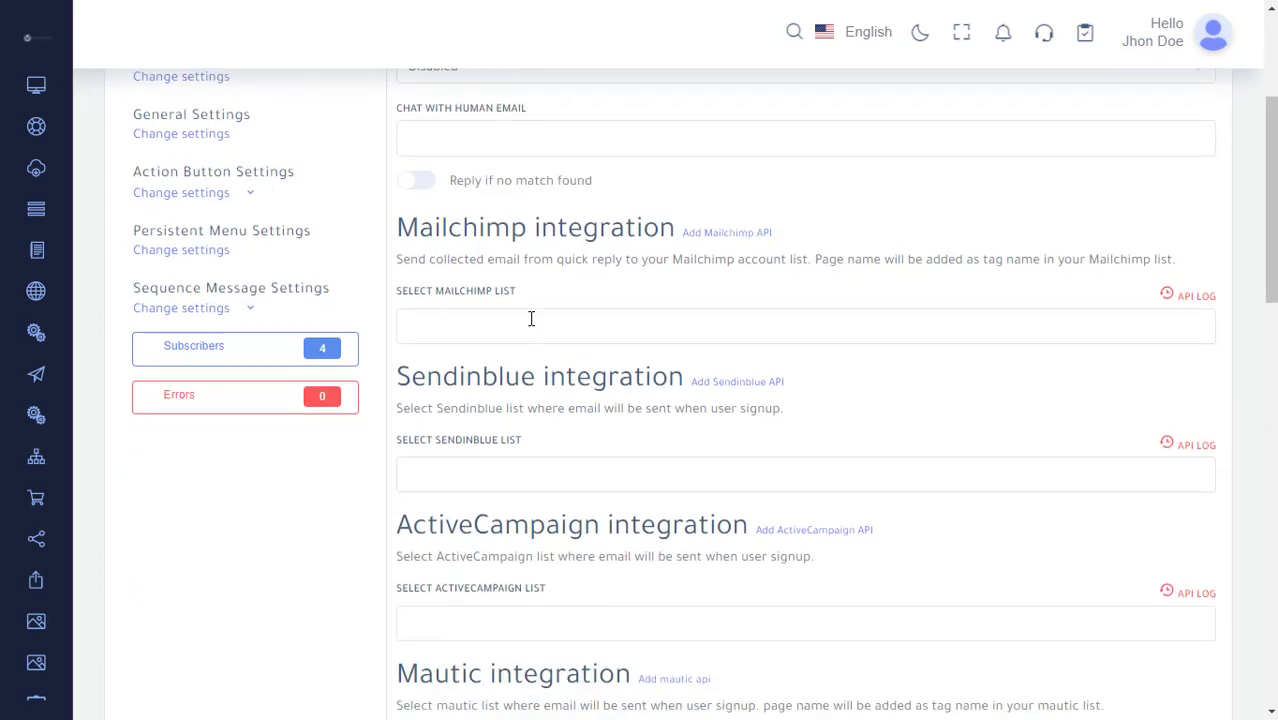
{"action": "scroll", "coordinate": [522, 320], "scroll_direction": "down", "scroll_amount": 1}
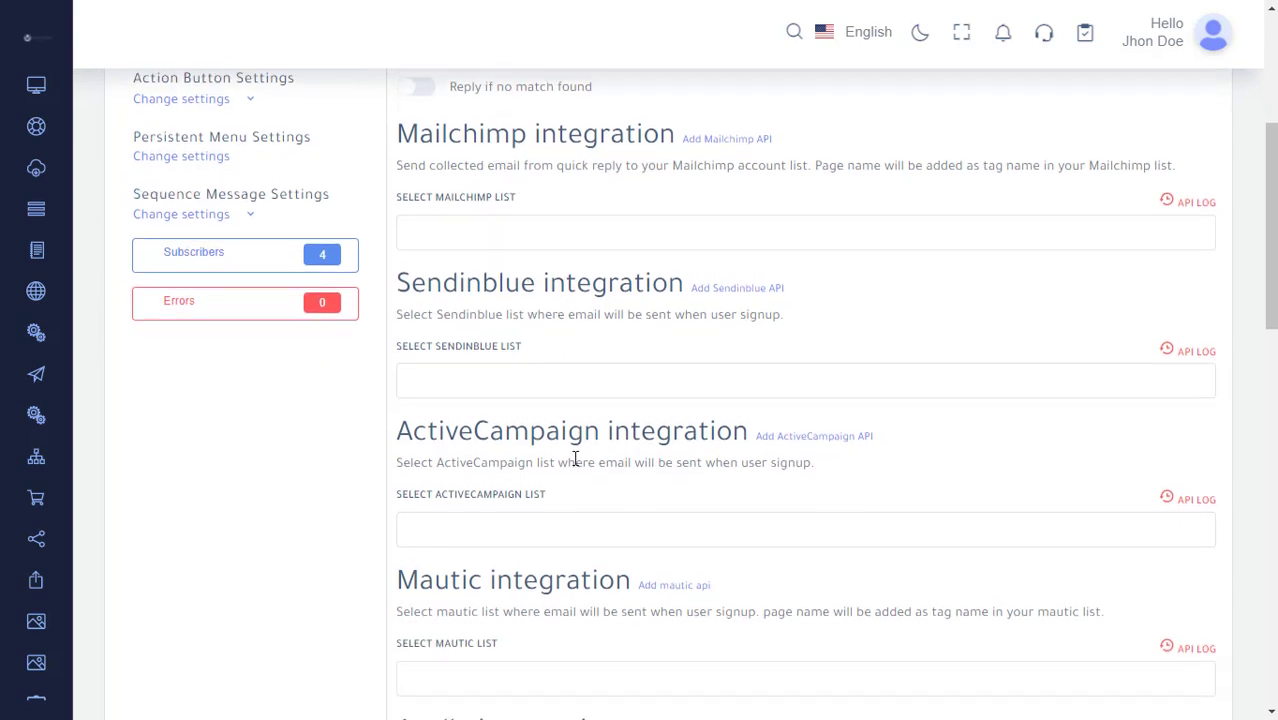
{"action": "scroll", "coordinate": [580, 606], "scroll_direction": "down", "scroll_amount": 2}
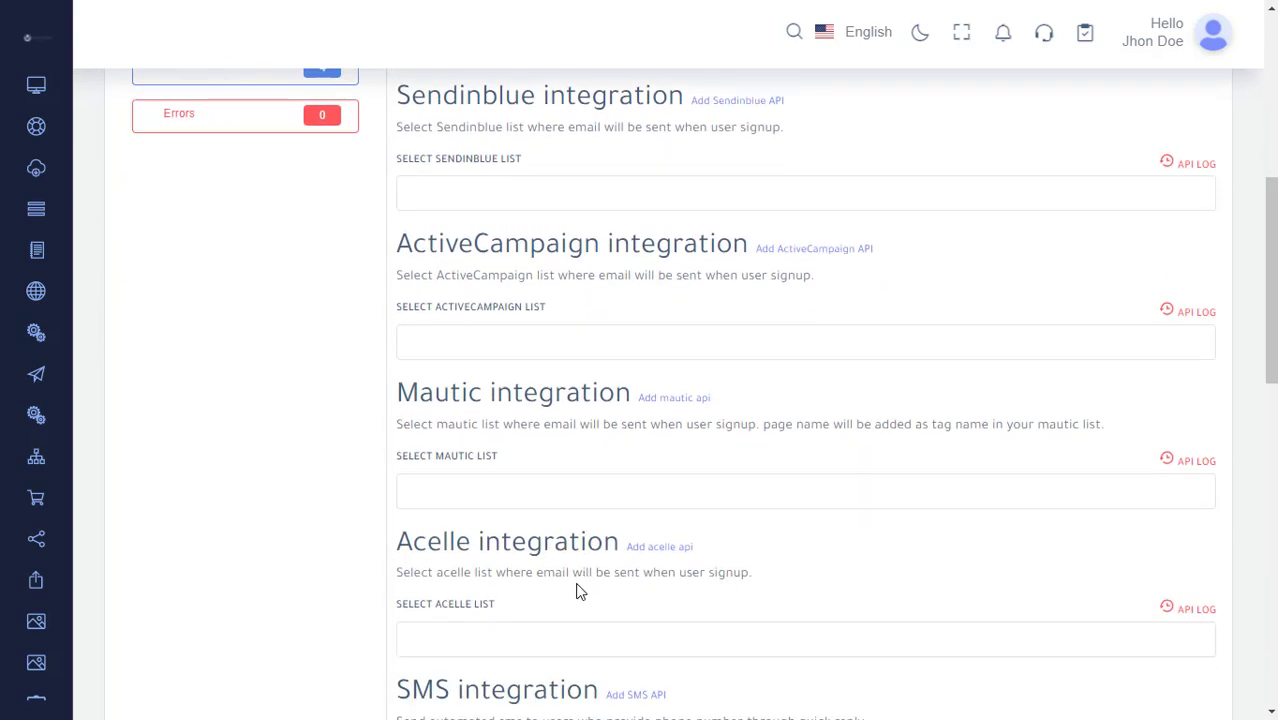
{"action": "scroll", "coordinate": [578, 592], "scroll_direction": "up", "scroll_amount": 2}
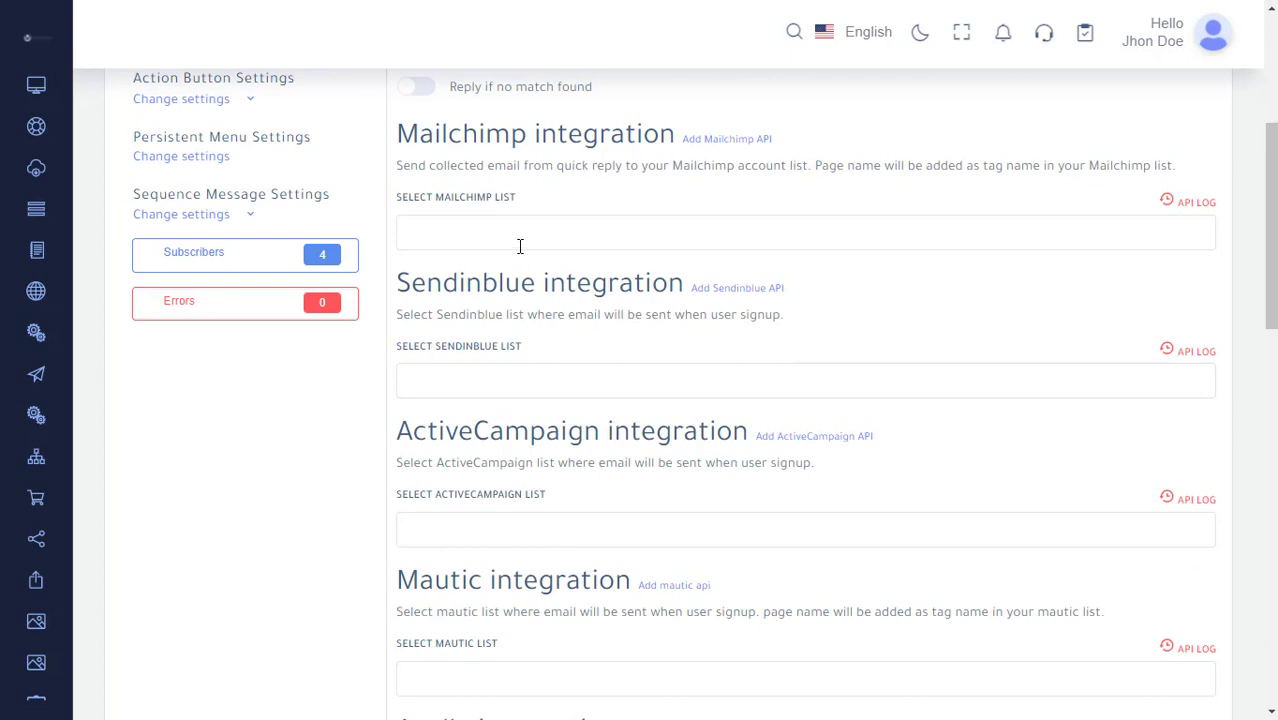
{"action": "scroll", "coordinate": [540, 325], "scroll_direction": "down", "scroll_amount": 3}
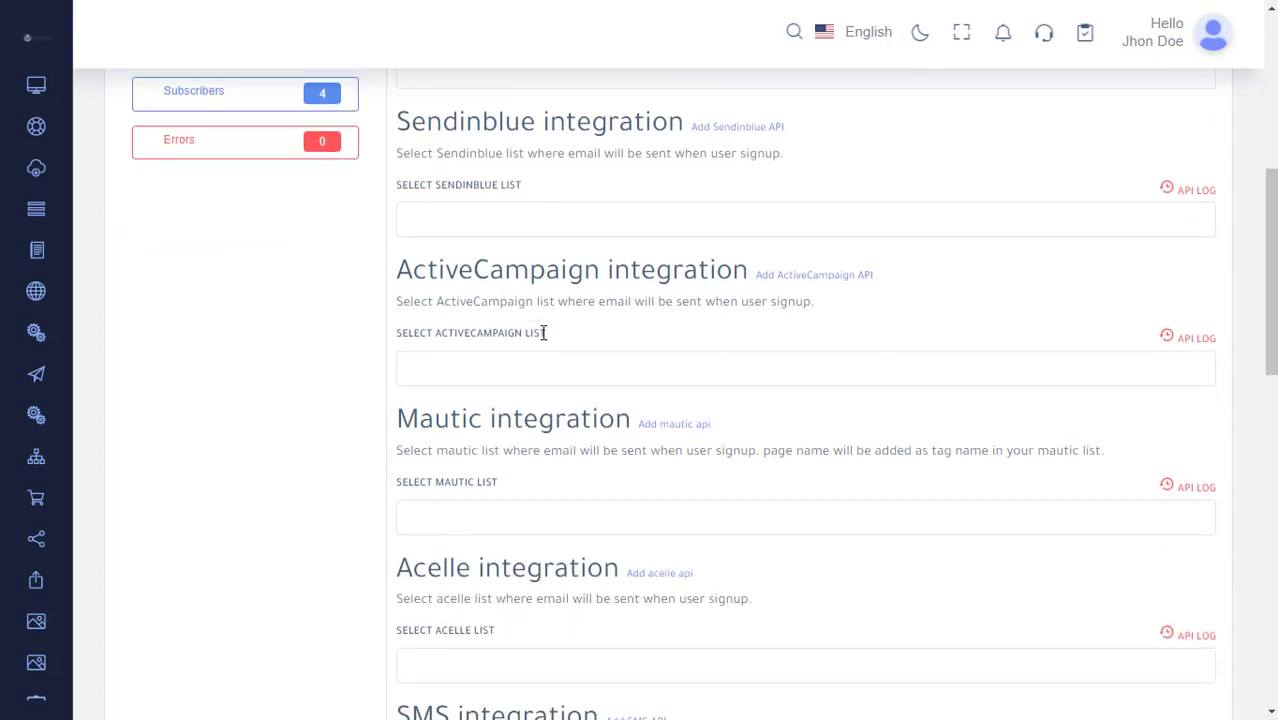
{"action": "scroll", "coordinate": [543, 332], "scroll_direction": "down", "scroll_amount": 5}
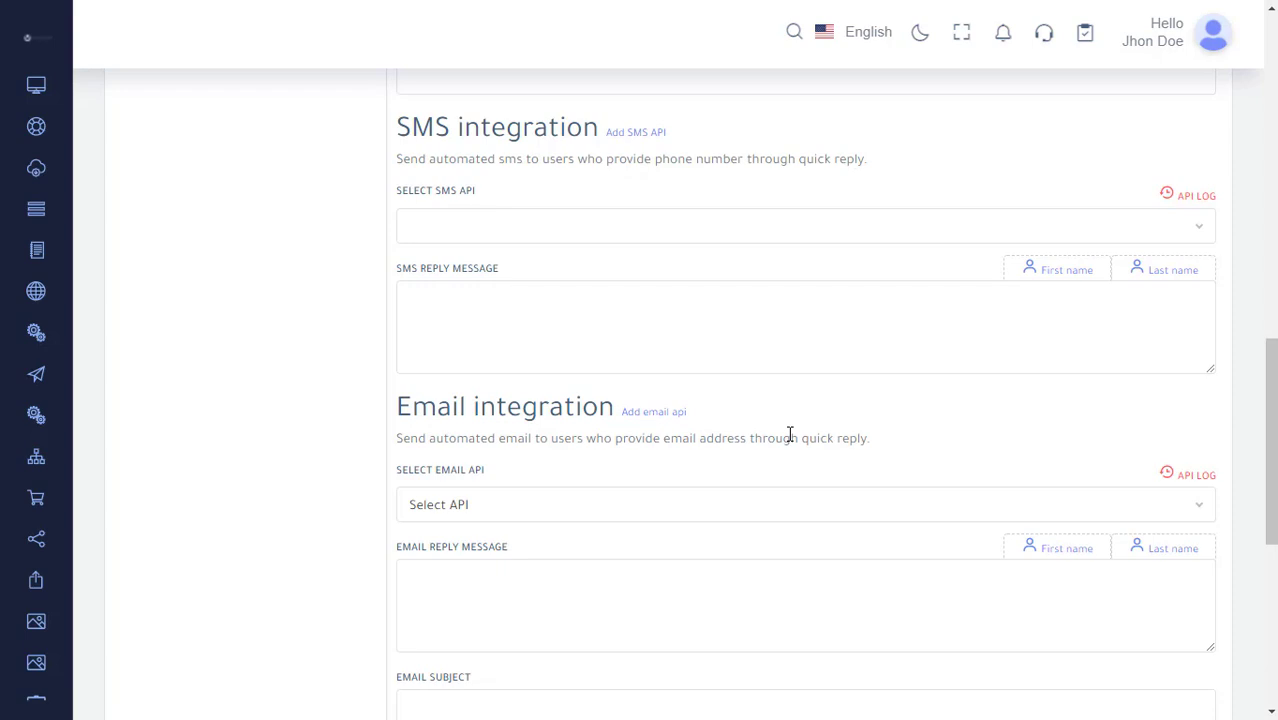
{"action": "scroll", "coordinate": [789, 435], "scroll_direction": "down", "scroll_amount": 5}
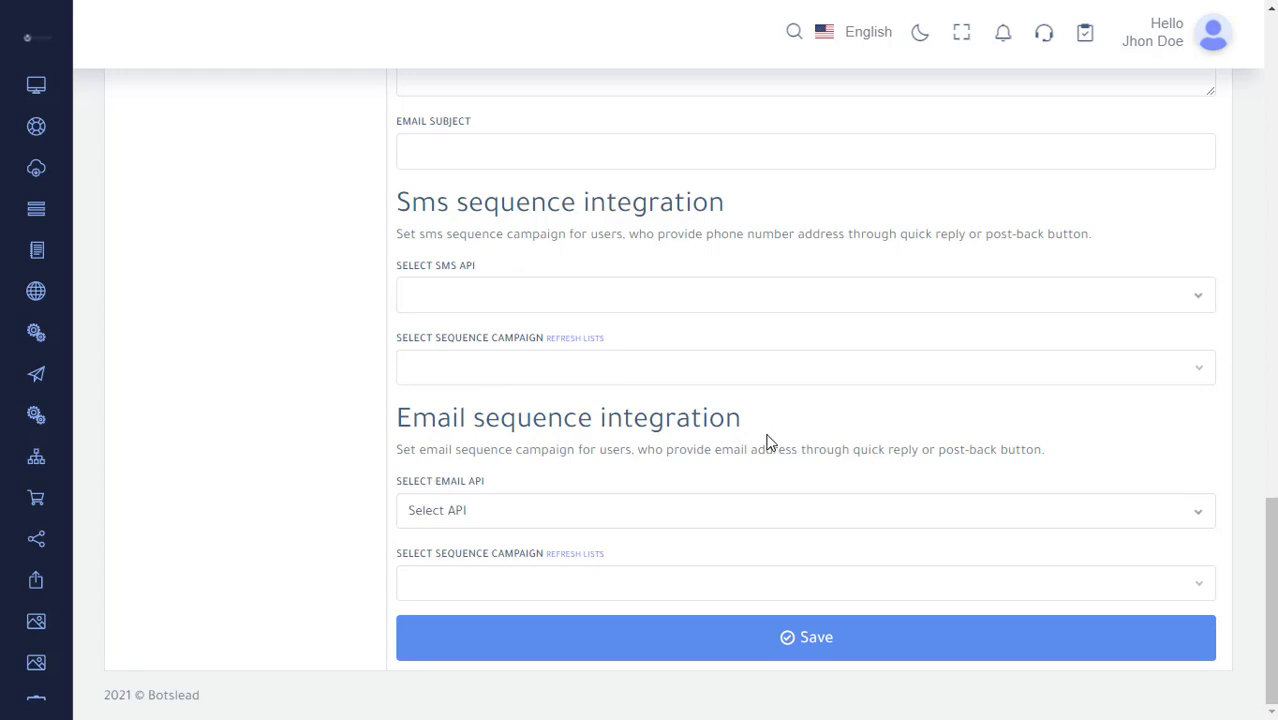
{"action": "scroll", "coordinate": [768, 442], "scroll_direction": "up", "scroll_amount": 15}
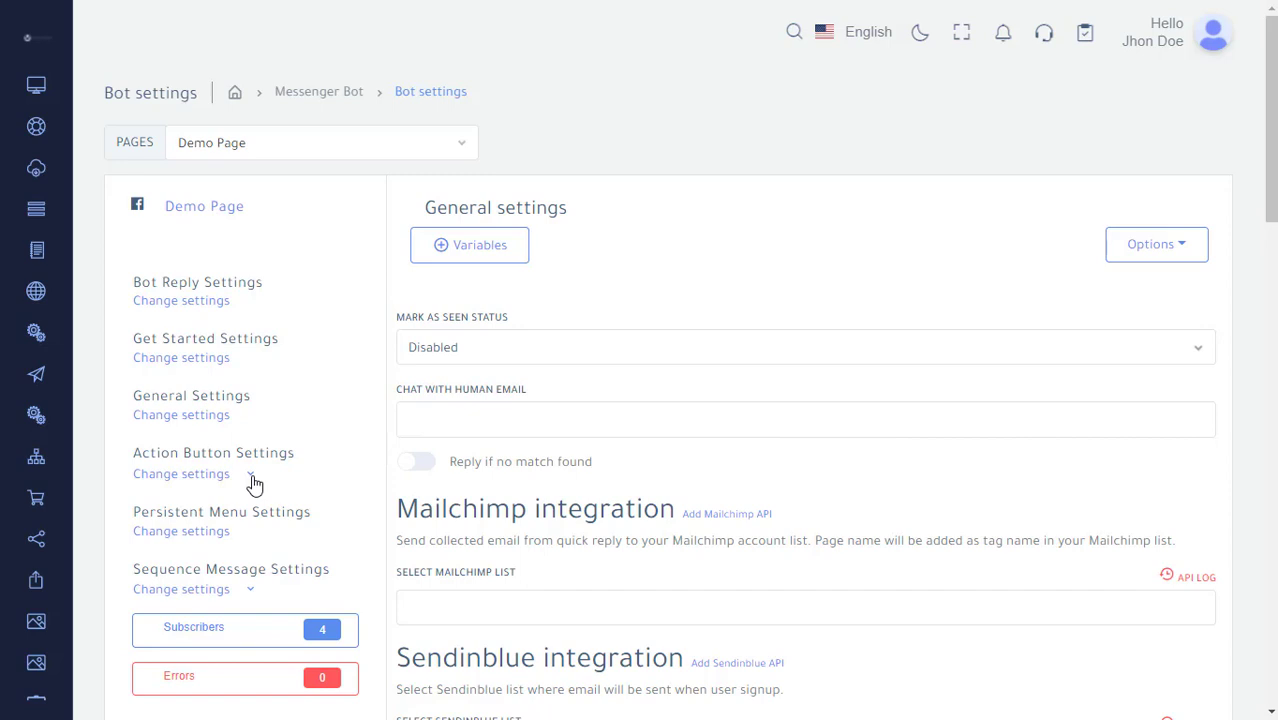
Open the Action Button Settings template list and dismiss it.
{"action": "left_click", "coordinate": [251, 477]}
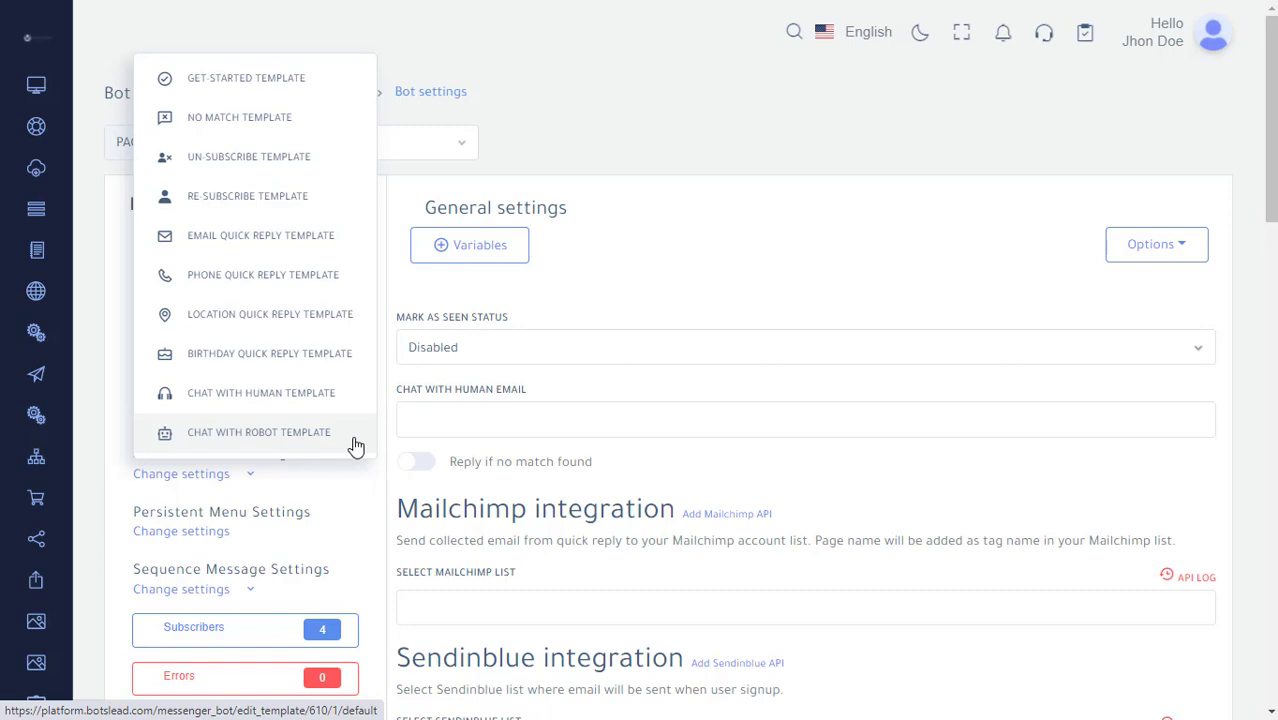
{"action": "left_click", "coordinate": [339, 516]}
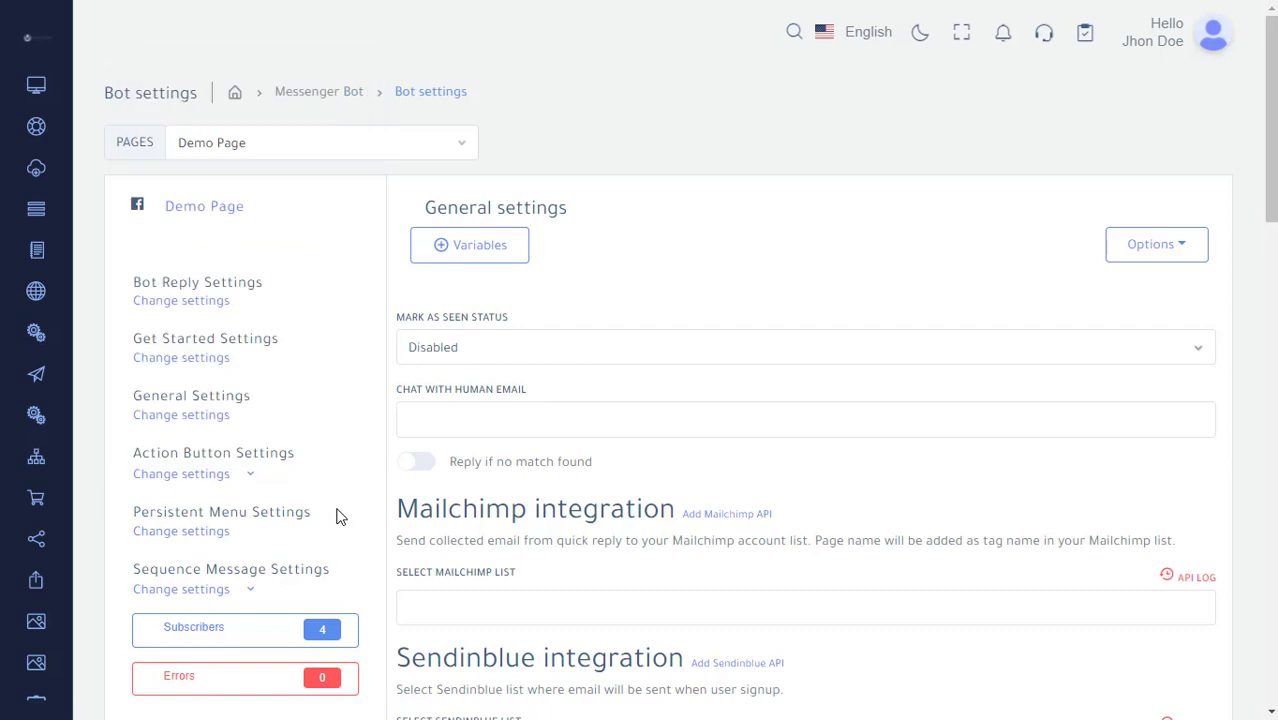
{"action": "scroll", "coordinate": [339, 516], "scroll_direction": "down", "scroll_amount": 2}
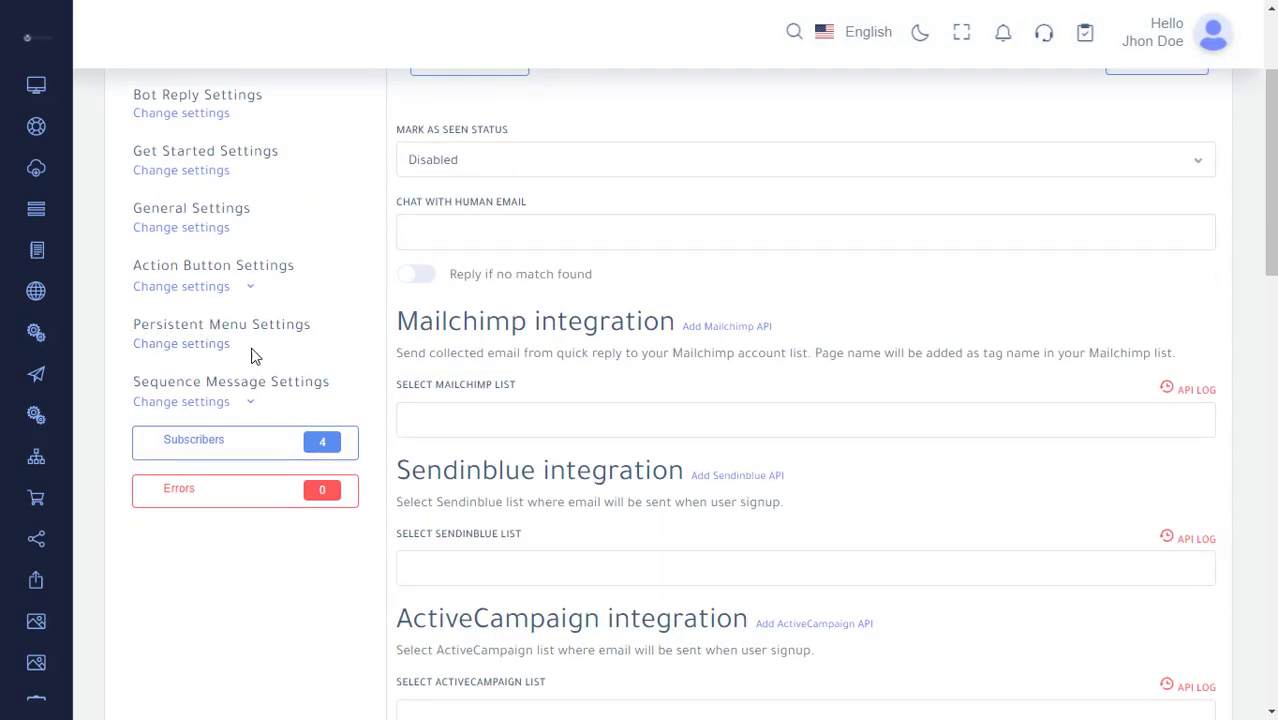
Start a new persistent menu with Default locale, composer input not disabled, and menu title Title.
{"action": "left_click", "coordinate": [179, 345]}
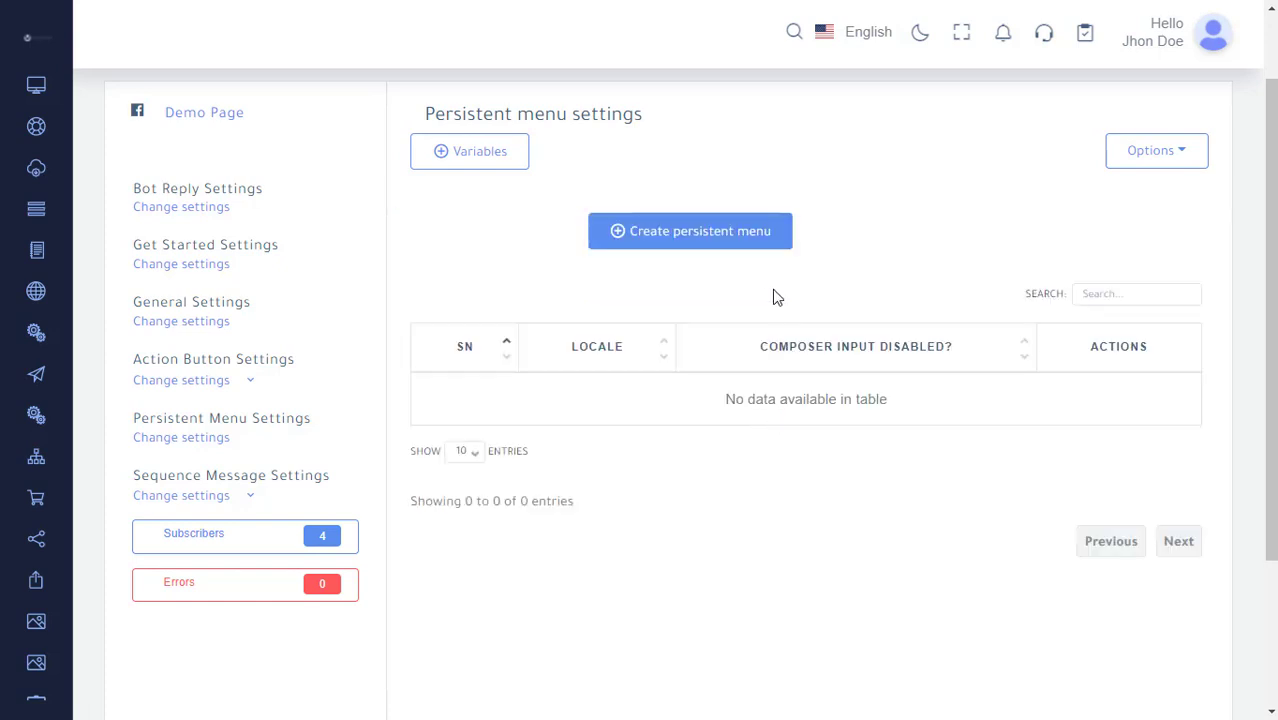
{"action": "left_click", "coordinate": [745, 247]}
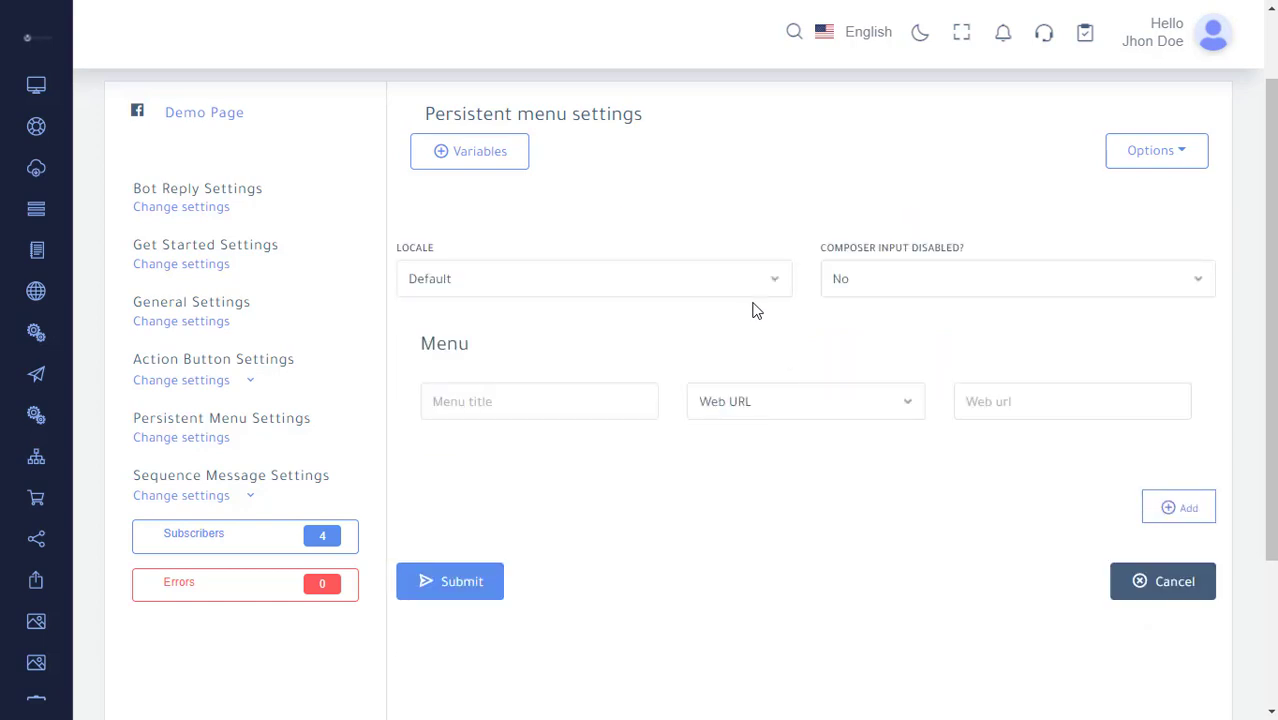
{"action": "left_click", "coordinate": [706, 278]}
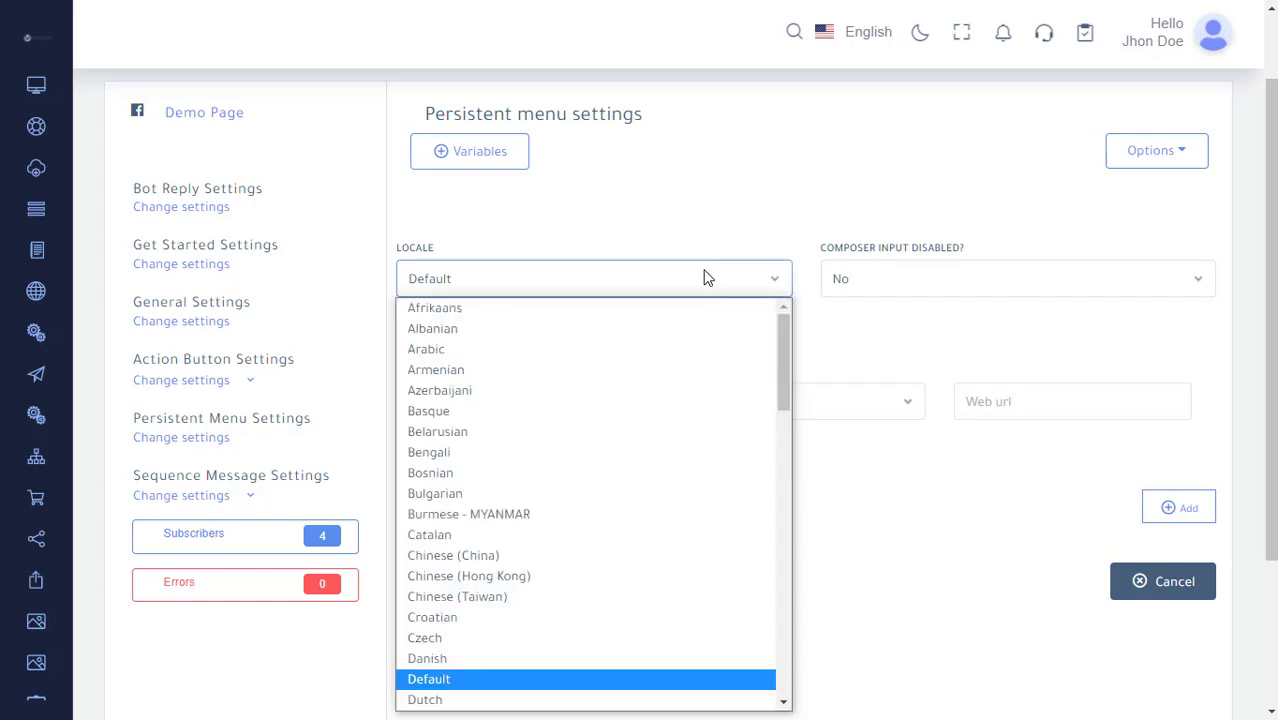
{"action": "left_click", "coordinate": [706, 278]}
{"action": "left_click", "coordinate": [883, 278]}
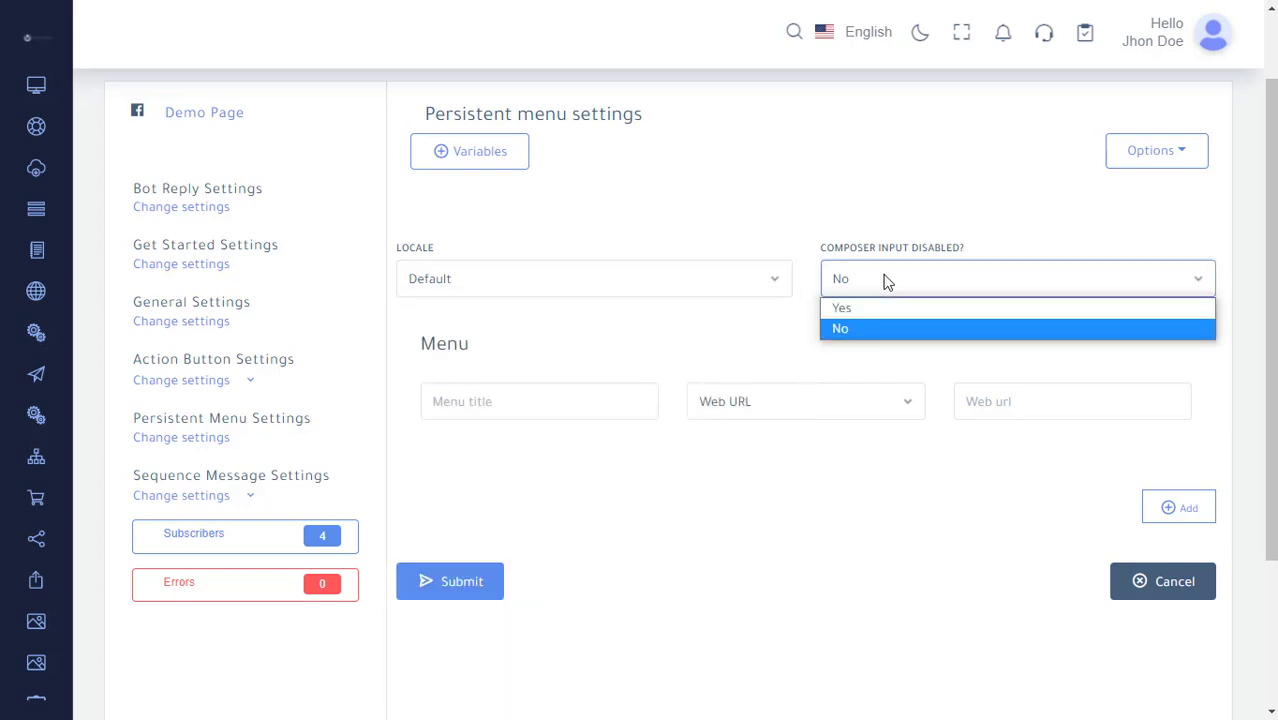
{"action": "left_click", "coordinate": [884, 279]}
{"action": "left_click", "coordinate": [553, 401]}
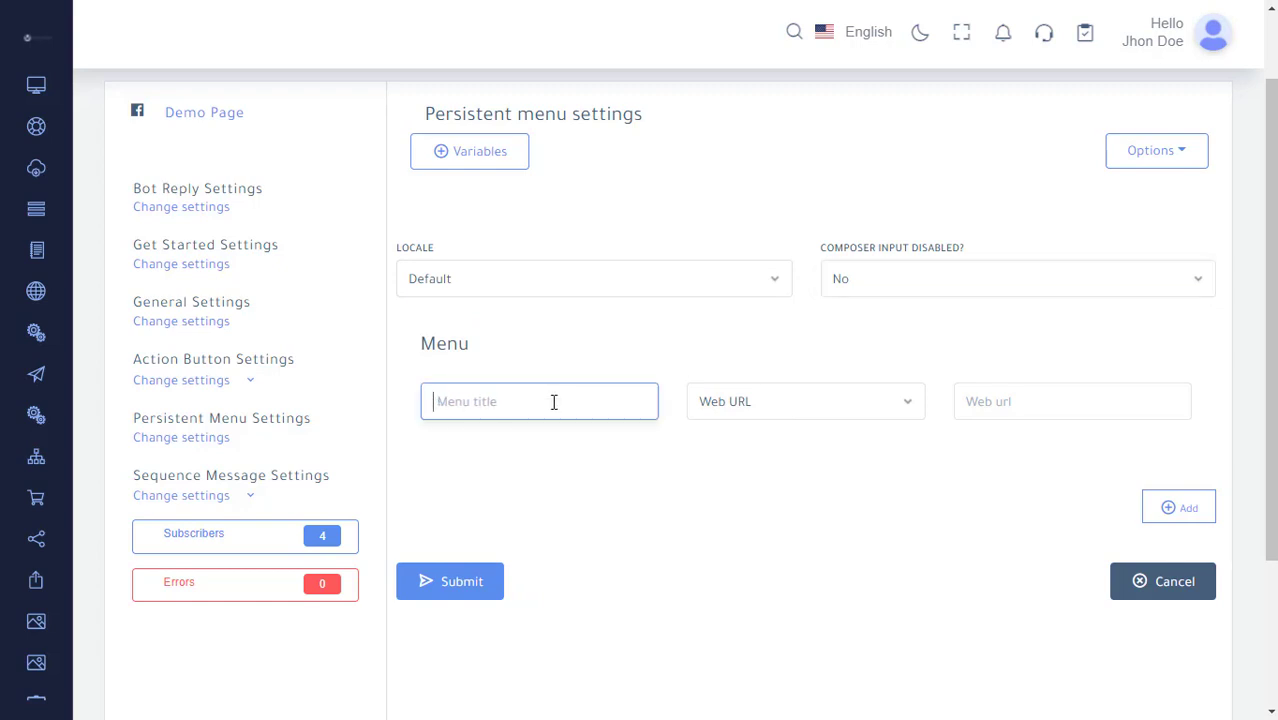
{"action": "type", "text": "Title"}
{"action": "left_click", "coordinate": [742, 401]}
{"action": "left_click", "coordinate": [760, 430]}
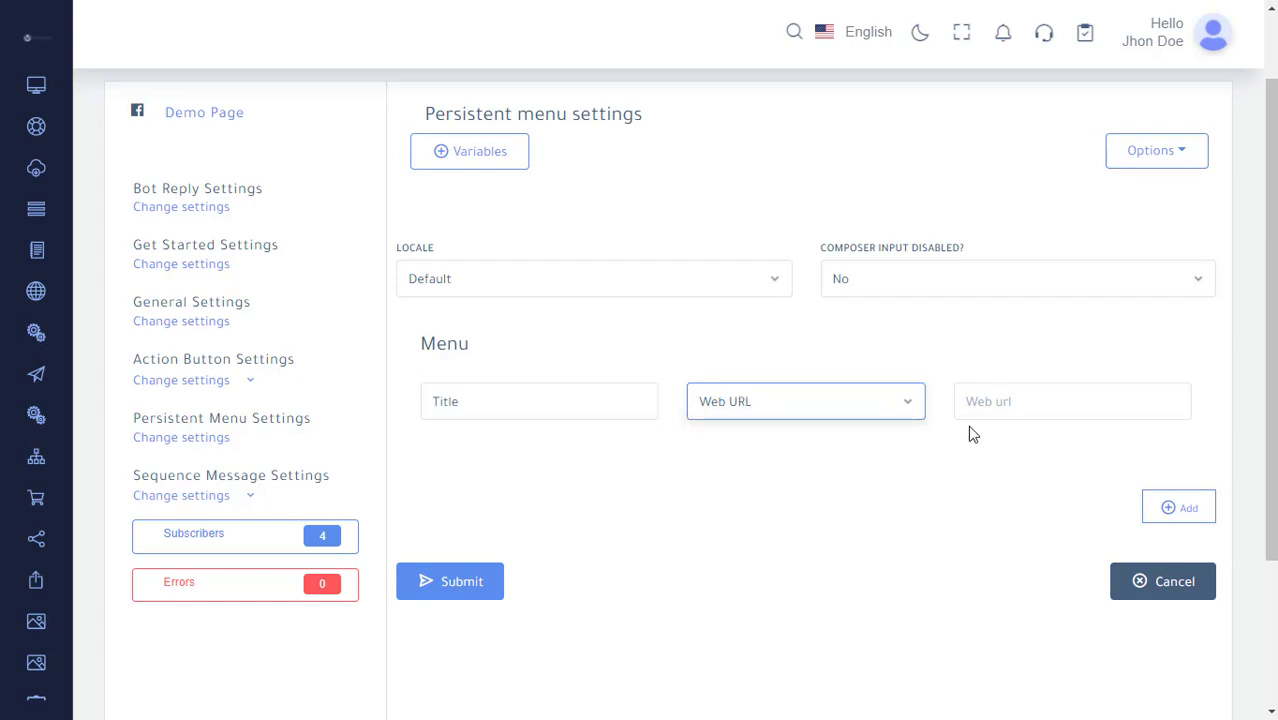
{"action": "left_click", "coordinate": [984, 402]}
{"action": "type", "text": "htt"}
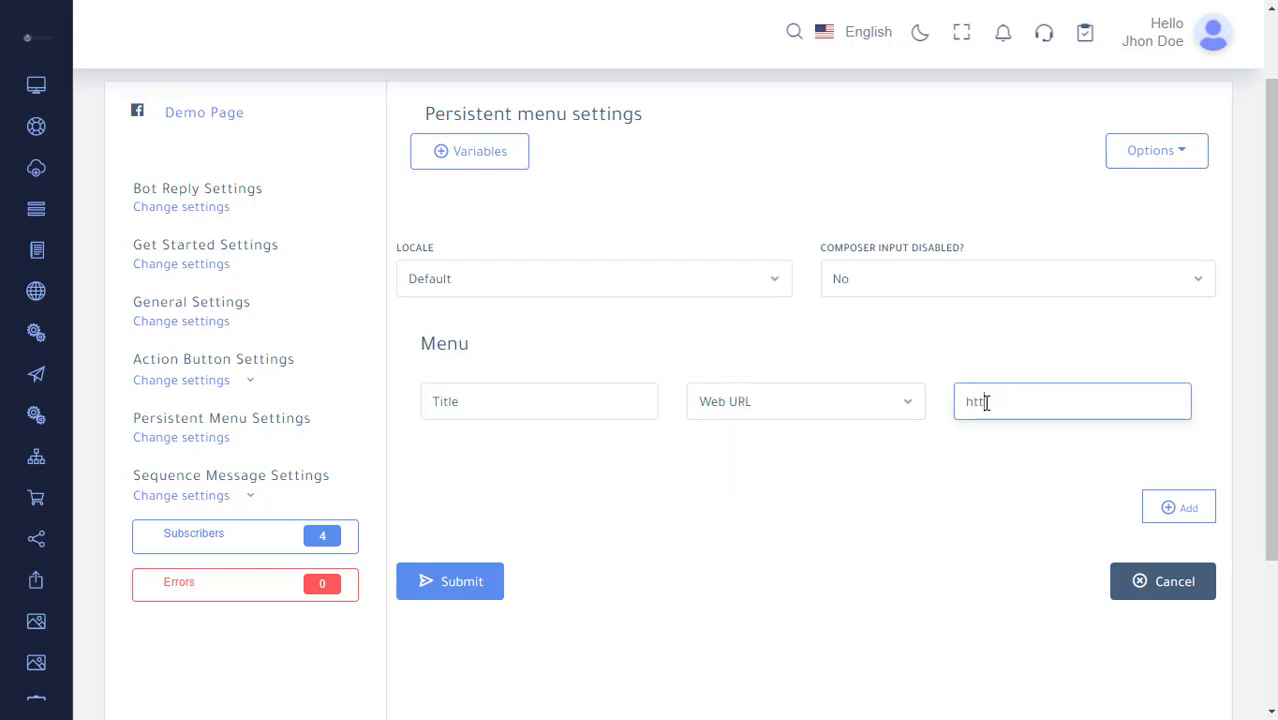
{"action": "type", "text": "ps://website.com"}
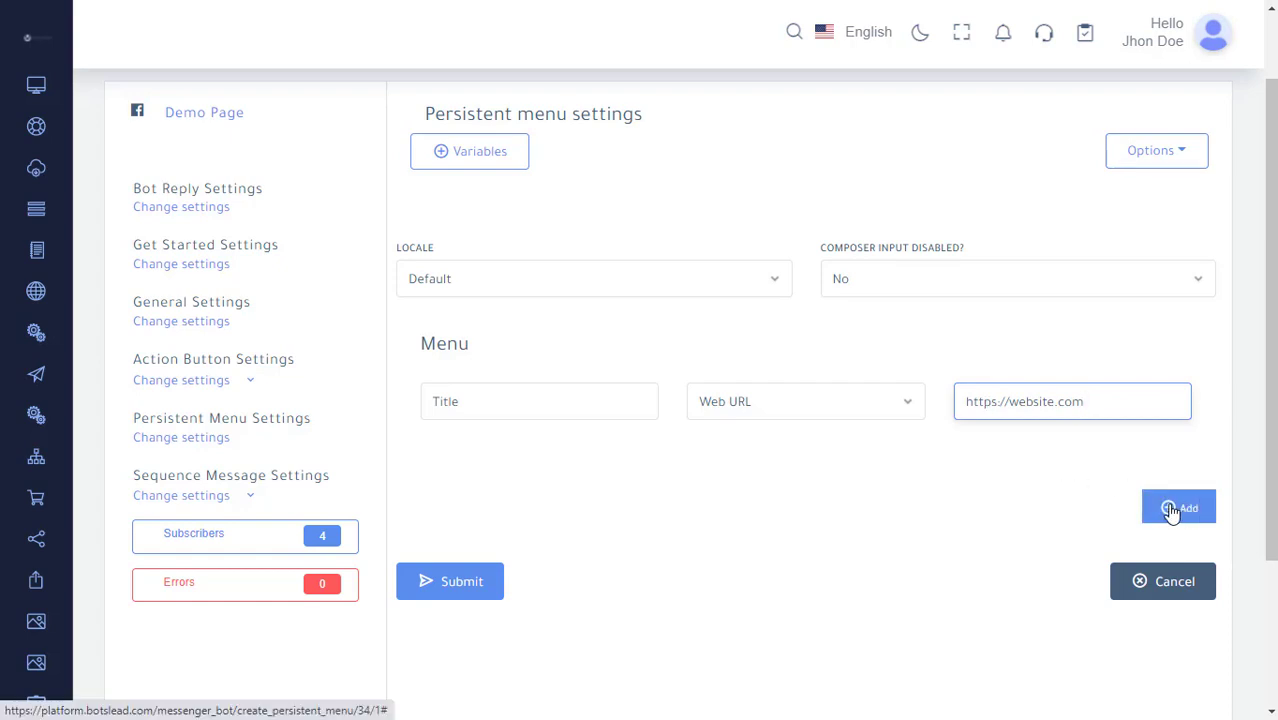
{"action": "left_click", "coordinate": [472, 586]}
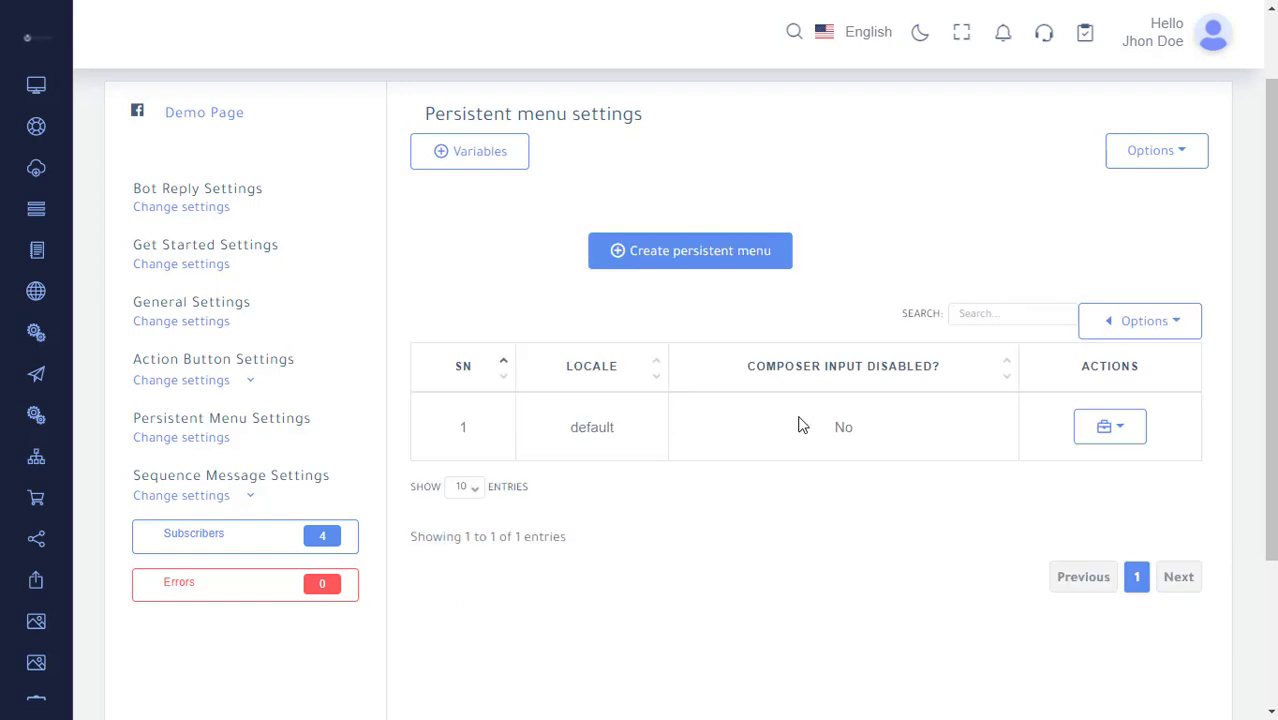
Open Messenger Sequence Settings and start adding a new sequence campaign.
{"action": "left_click", "coordinate": [1186, 338]}
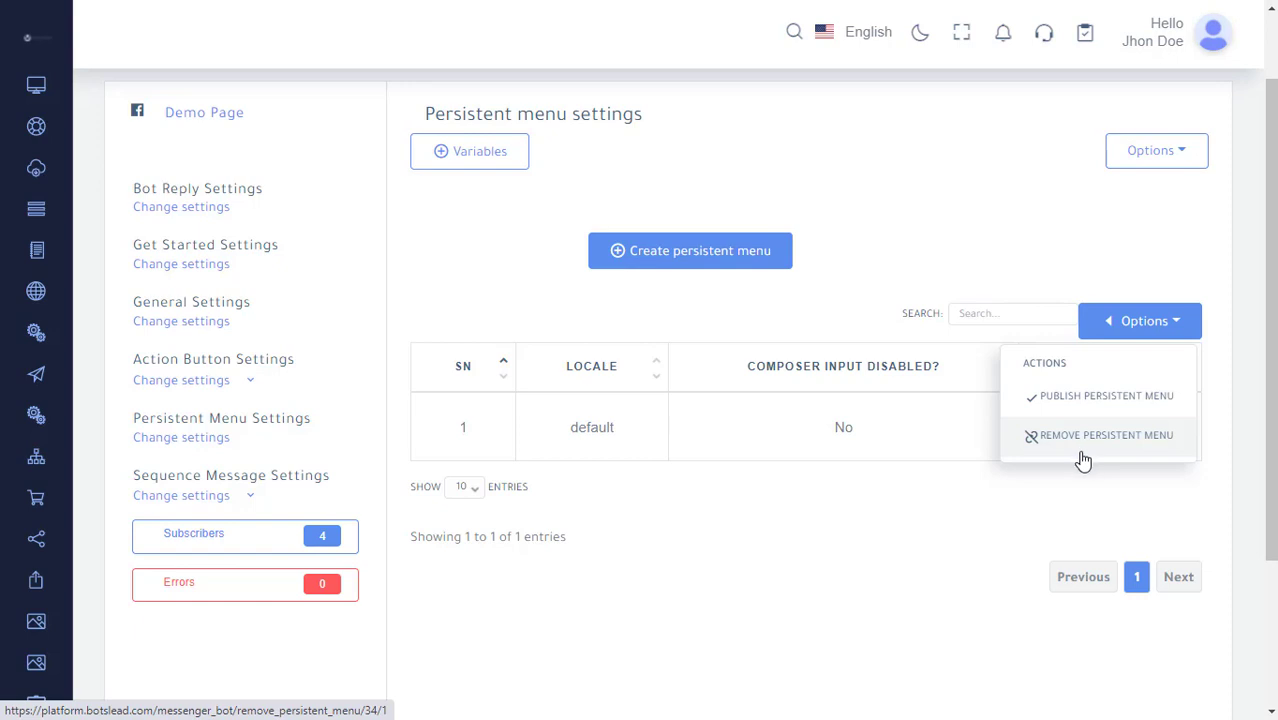
{"action": "left_click", "coordinate": [230, 497]}
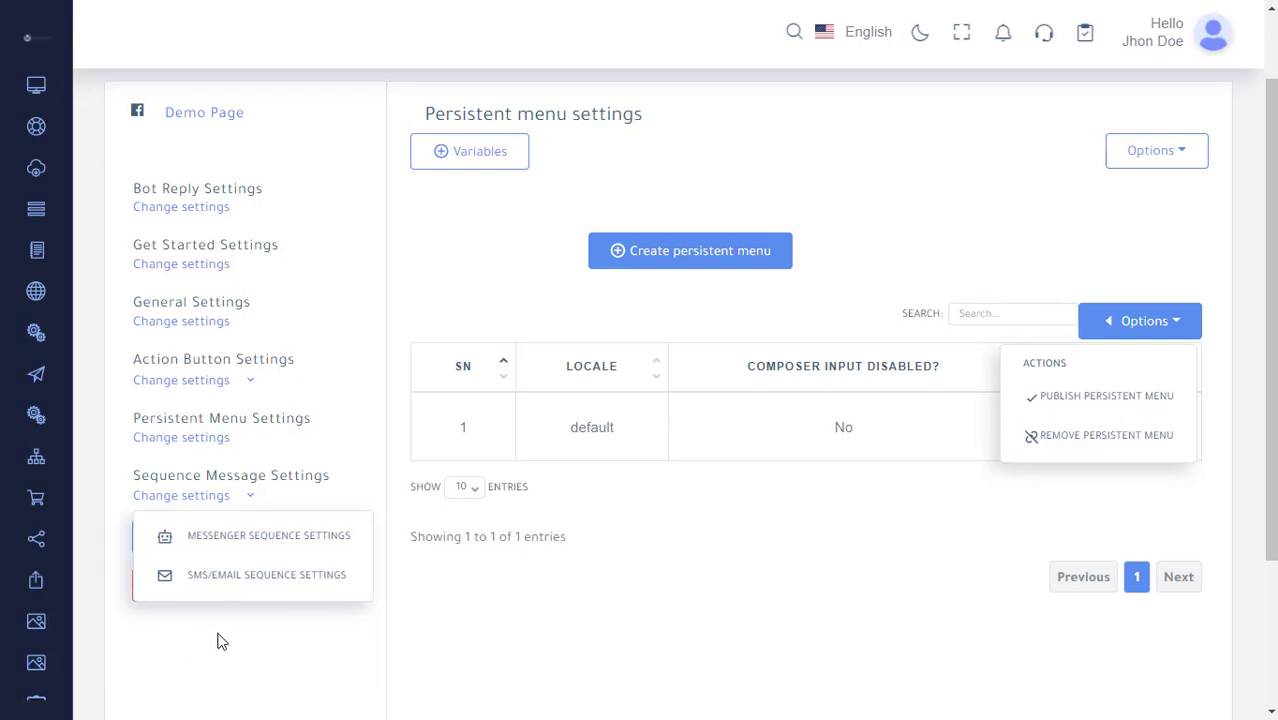
{"action": "left_click", "coordinate": [331, 547]}
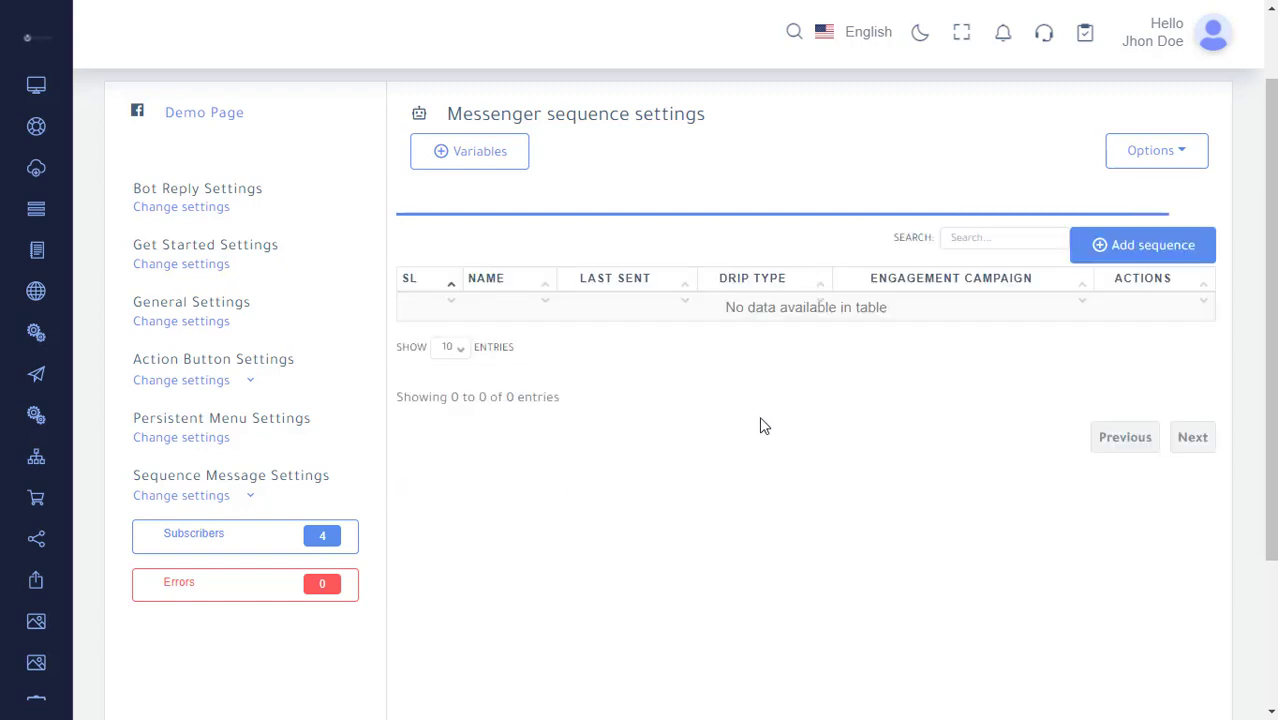
{"action": "left_click", "coordinate": [1193, 256]}
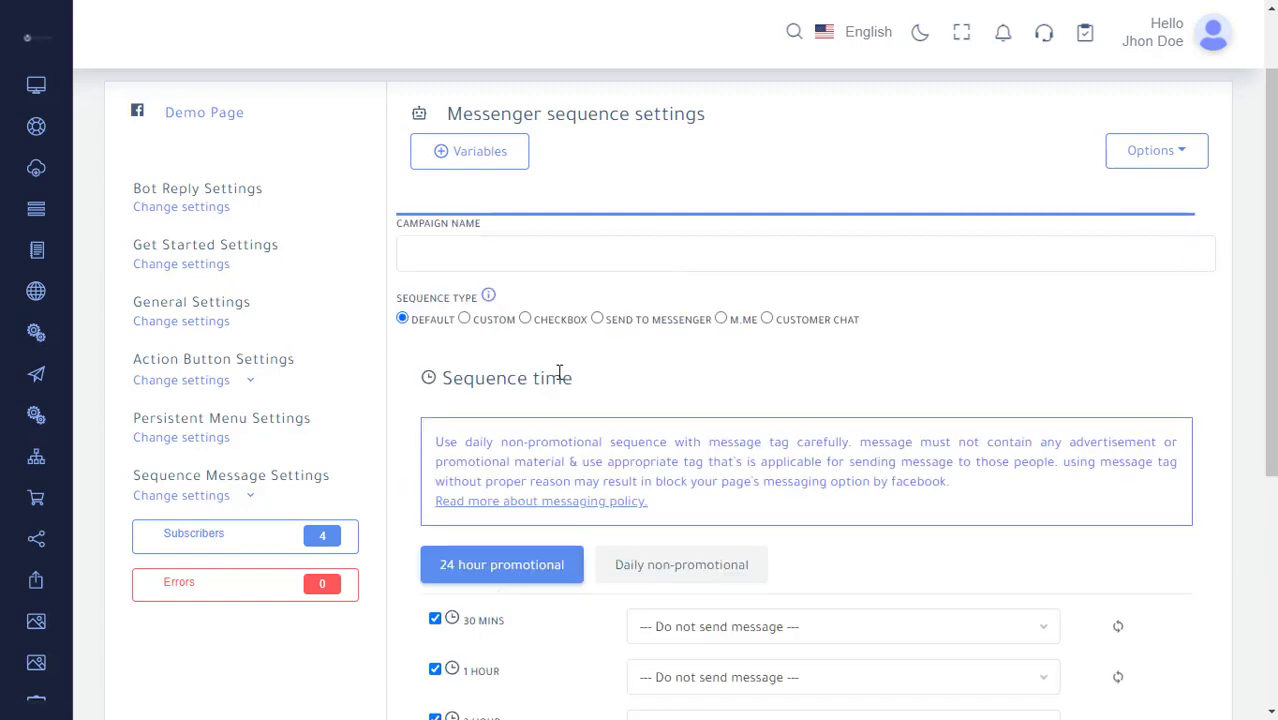
{"action": "left_click", "coordinate": [476, 258]}
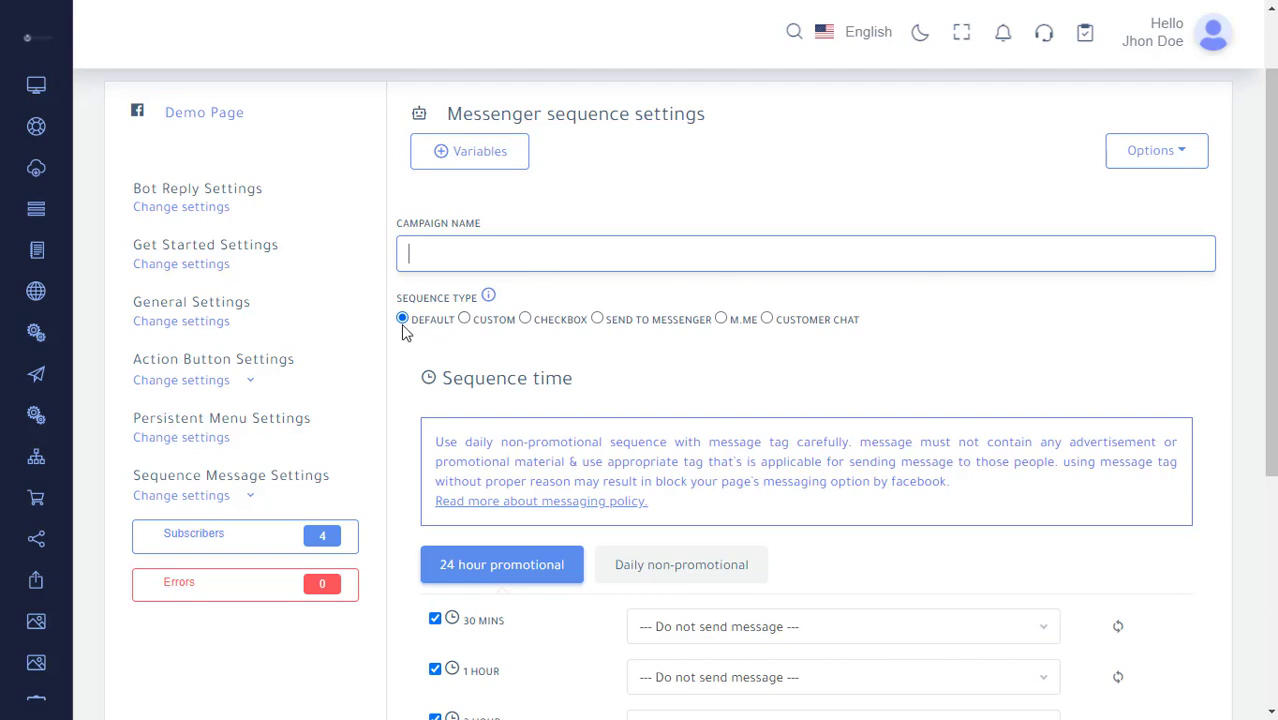
Switch the messenger sequence to Daily non-promotional and set its message tag to HUMAN_AGENT.
{"action": "scroll", "coordinate": [404, 334], "scroll_direction": "down", "scroll_amount": 1}
{"action": "scroll", "coordinate": [404, 334], "scroll_direction": "down", "scroll_amount": 3}
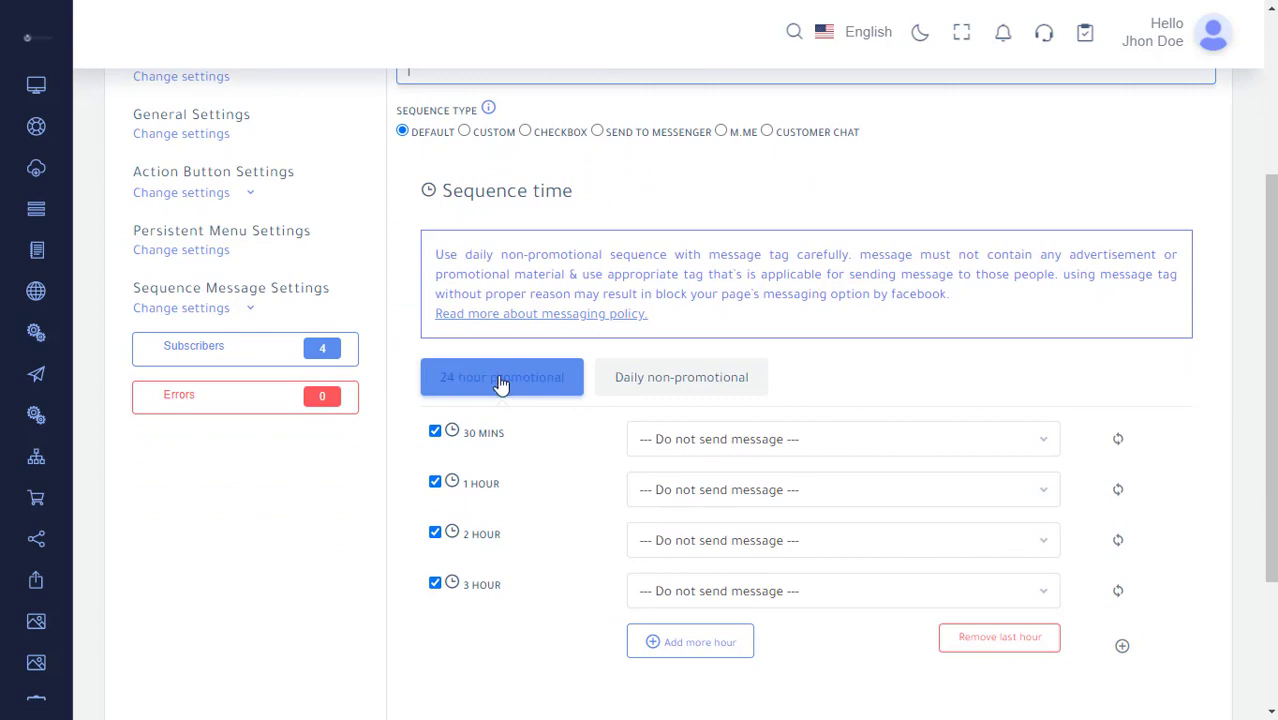
{"action": "left_click", "coordinate": [692, 393]}
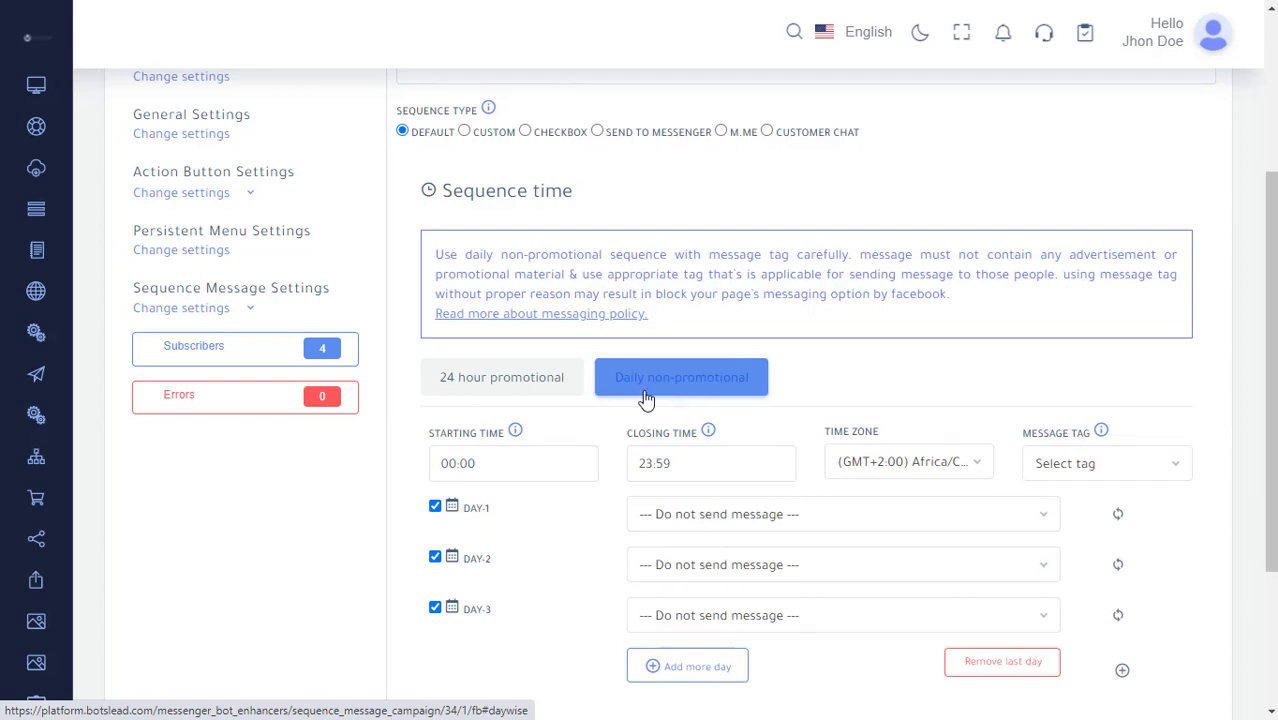
{"action": "left_click", "coordinate": [1119, 464]}
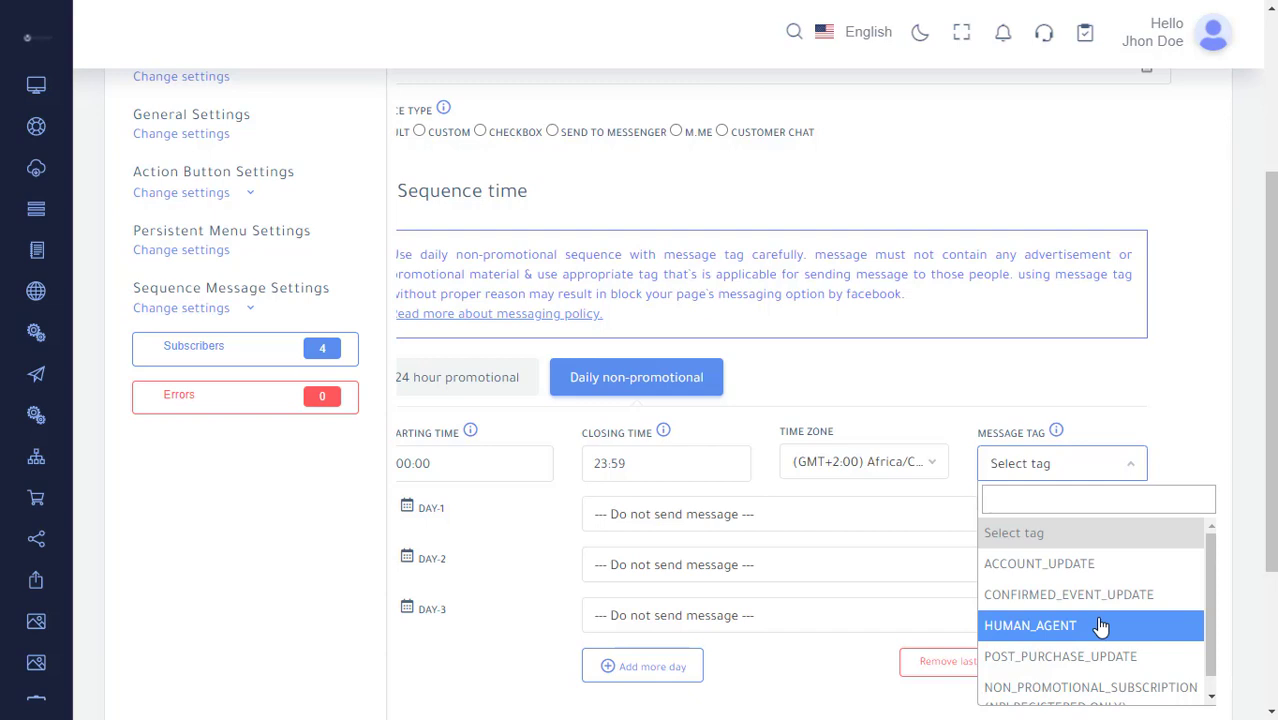
{"action": "left_click", "coordinate": [1100, 626]}
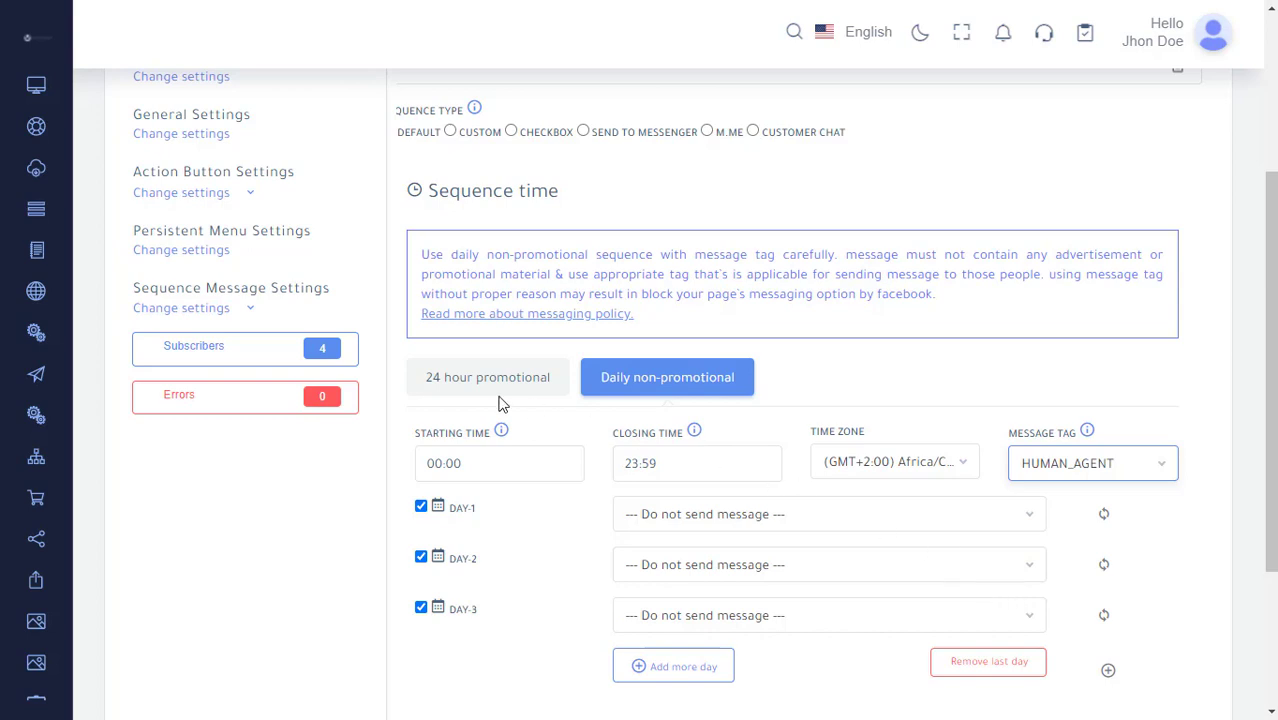
Open SMS/Email Sequence Settings and start adding a new sequence campaign.
{"action": "left_click", "coordinate": [229, 312]}
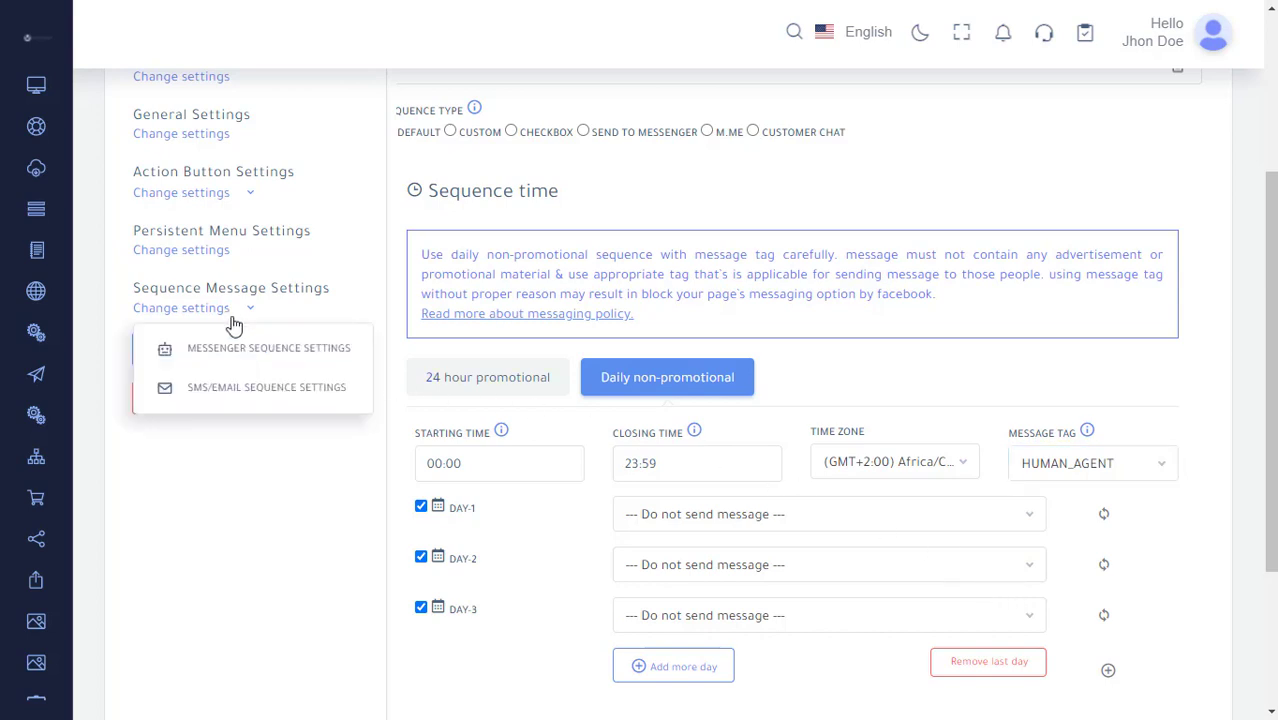
{"action": "left_click", "coordinate": [277, 402]}
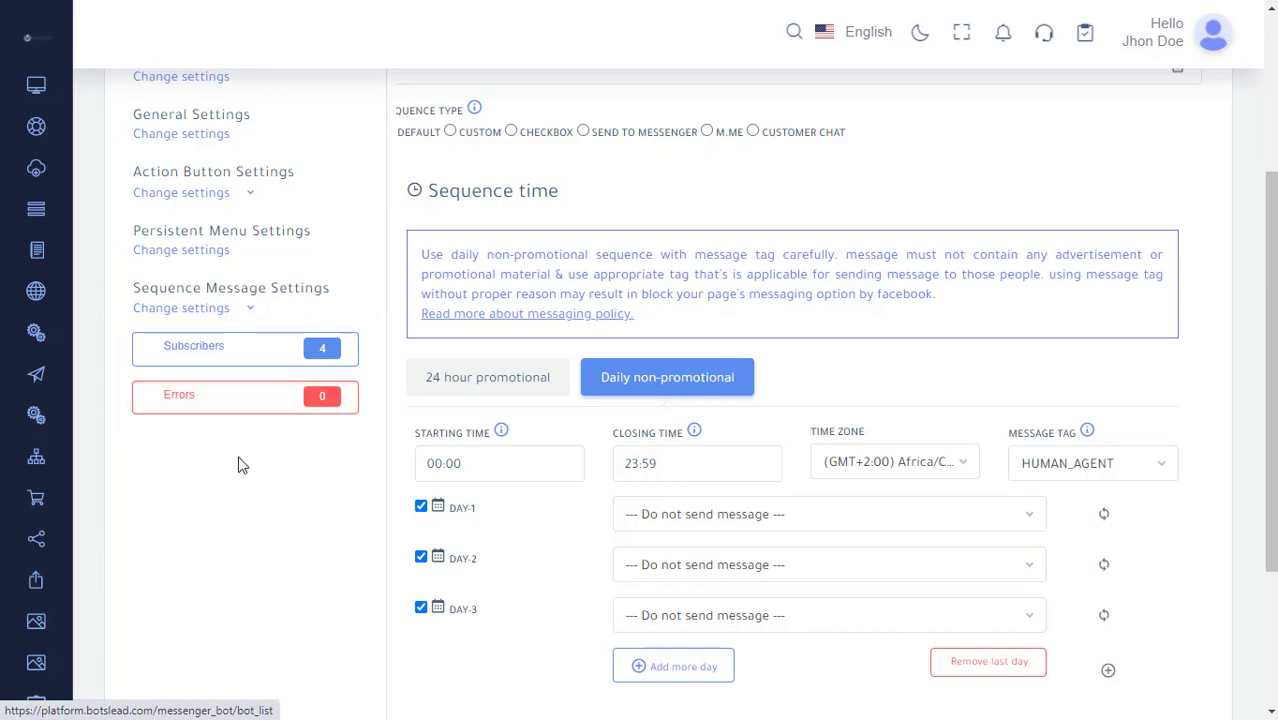
{"action": "scroll", "coordinate": [255, 465], "scroll_direction": "down", "scroll_amount": 1}
{"action": "scroll", "coordinate": [721, 514], "scroll_direction": "up", "scroll_amount": 2}
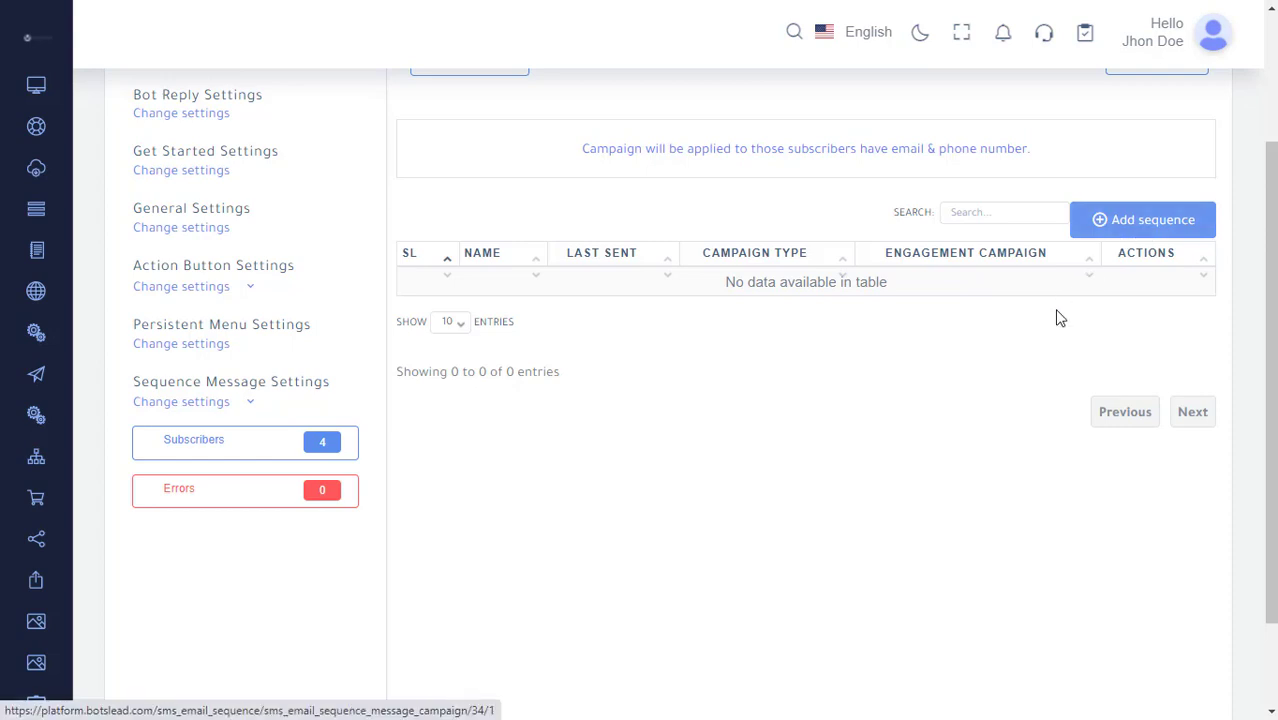
{"action": "scroll", "coordinate": [1050, 338], "scroll_direction": "up", "scroll_amount": 1}
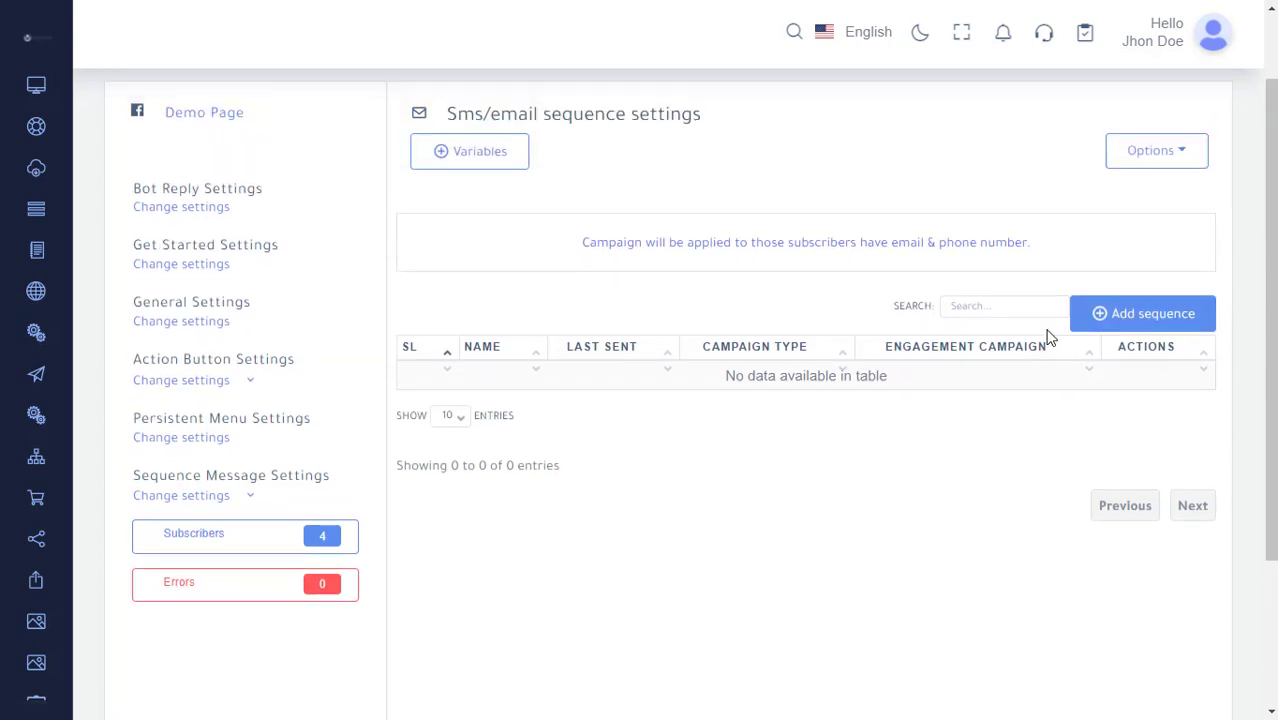
{"action": "left_click", "coordinate": [1146, 328]}
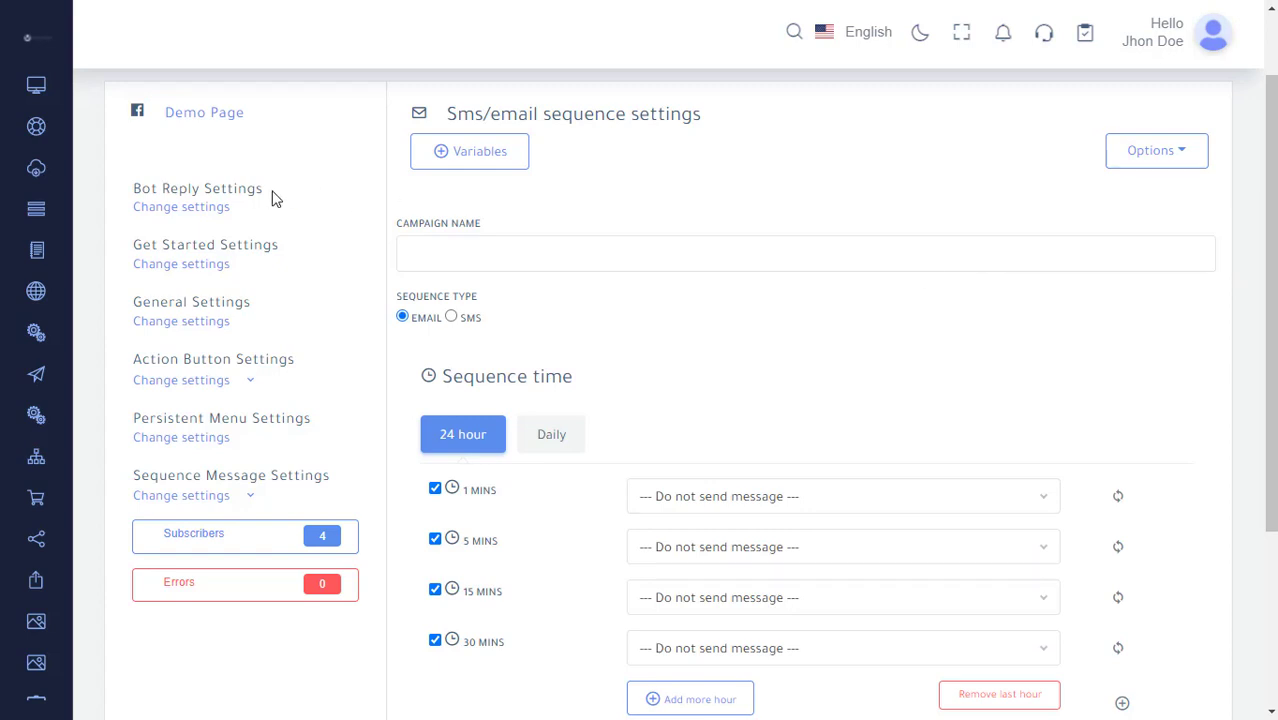
Try the SMS sequence type, return to Email, and switch the sequence time to Daily.
{"action": "left_click", "coordinate": [458, 238]}
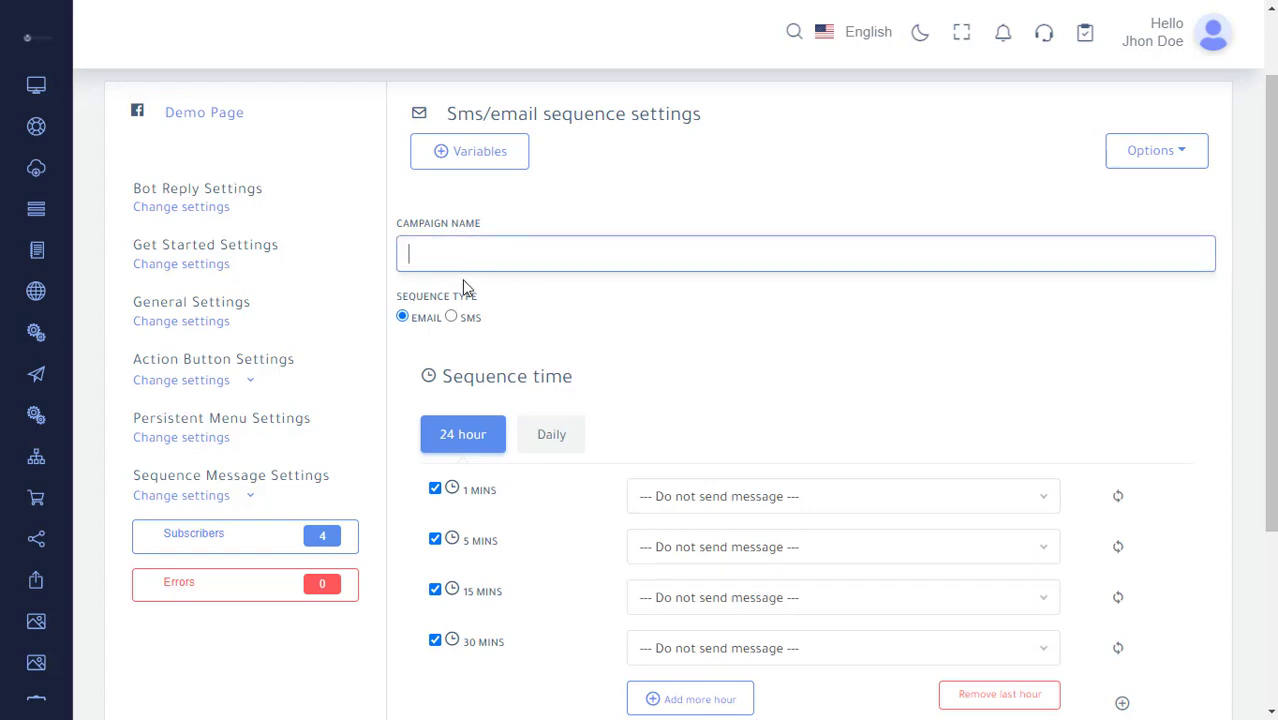
{"action": "left_click", "coordinate": [451, 318]}
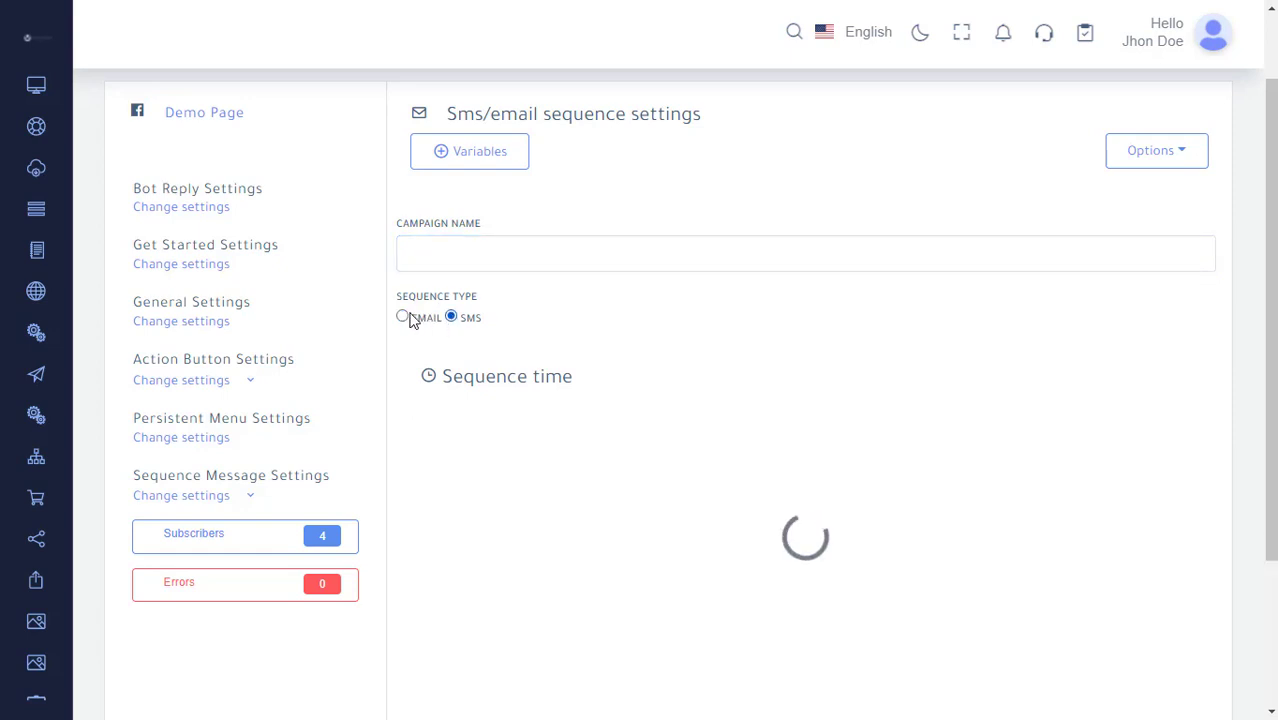
{"action": "left_click", "coordinate": [403, 317]}
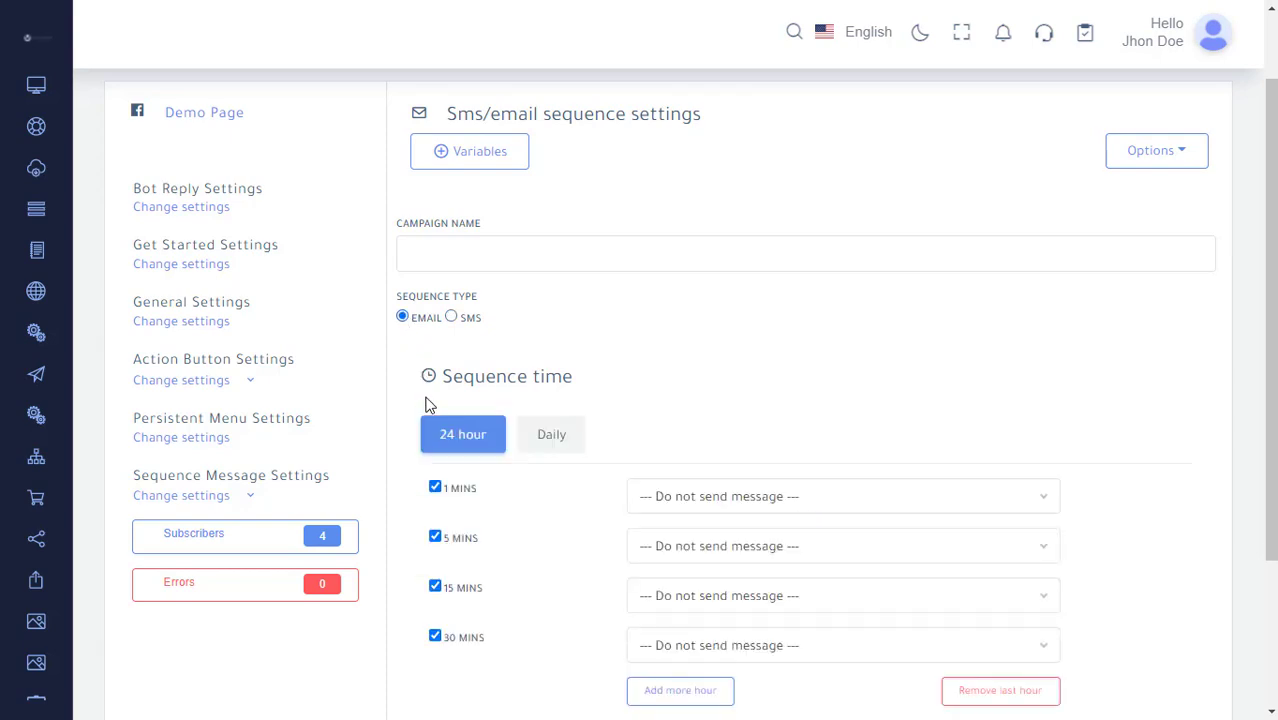
{"action": "left_click", "coordinate": [540, 438]}
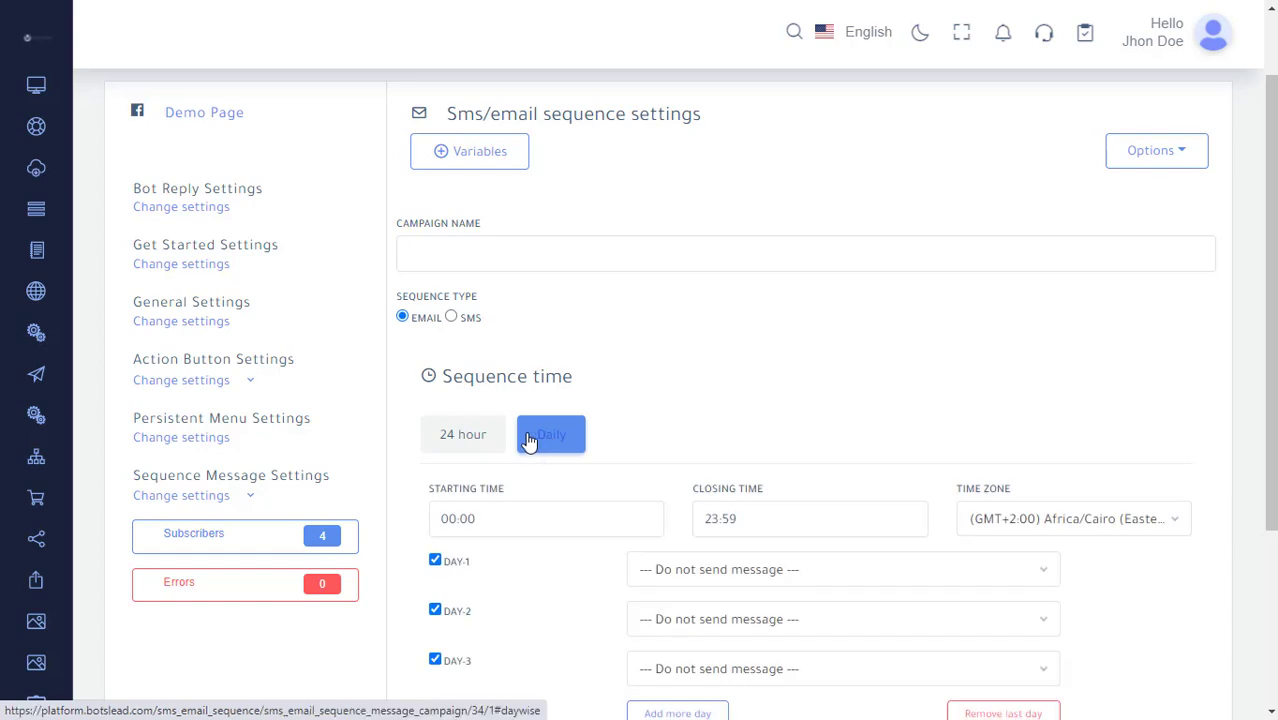
Open the last 7 days error report and close it.
{"action": "scroll", "coordinate": [505, 453], "scroll_direction": "down", "scroll_amount": 1}
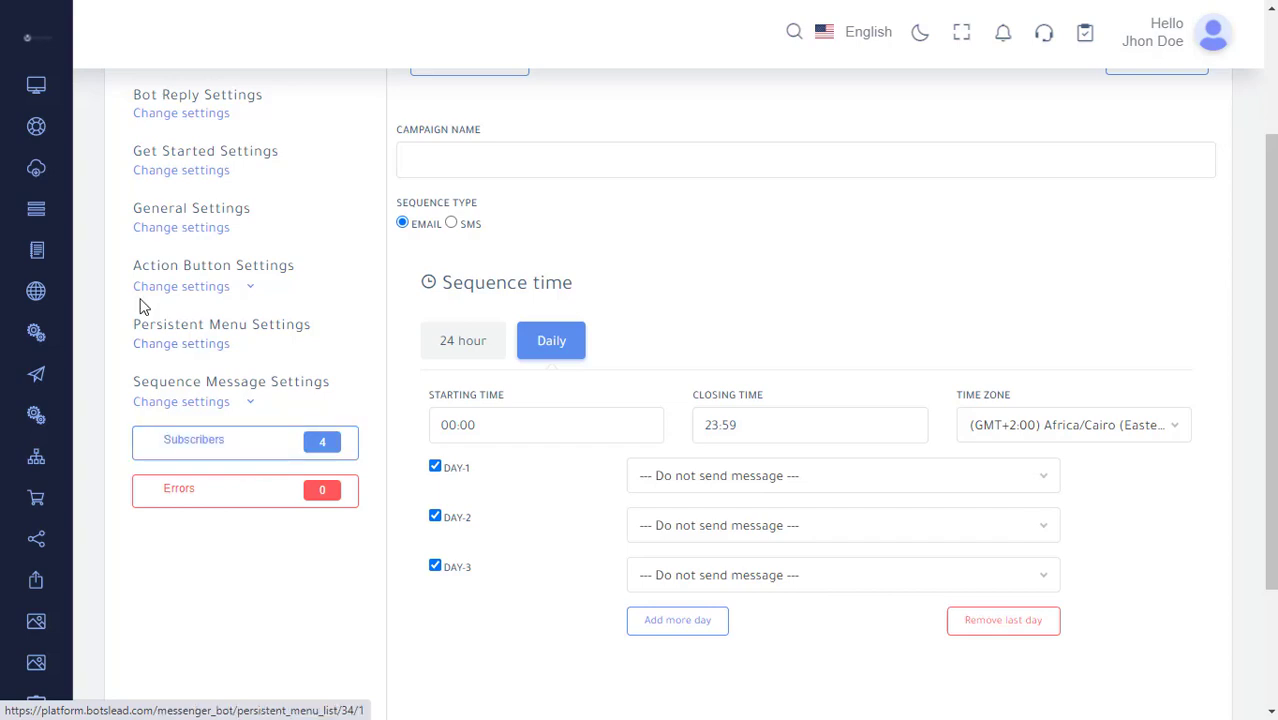
{"action": "mouse_move", "coordinate": [37, 257]}
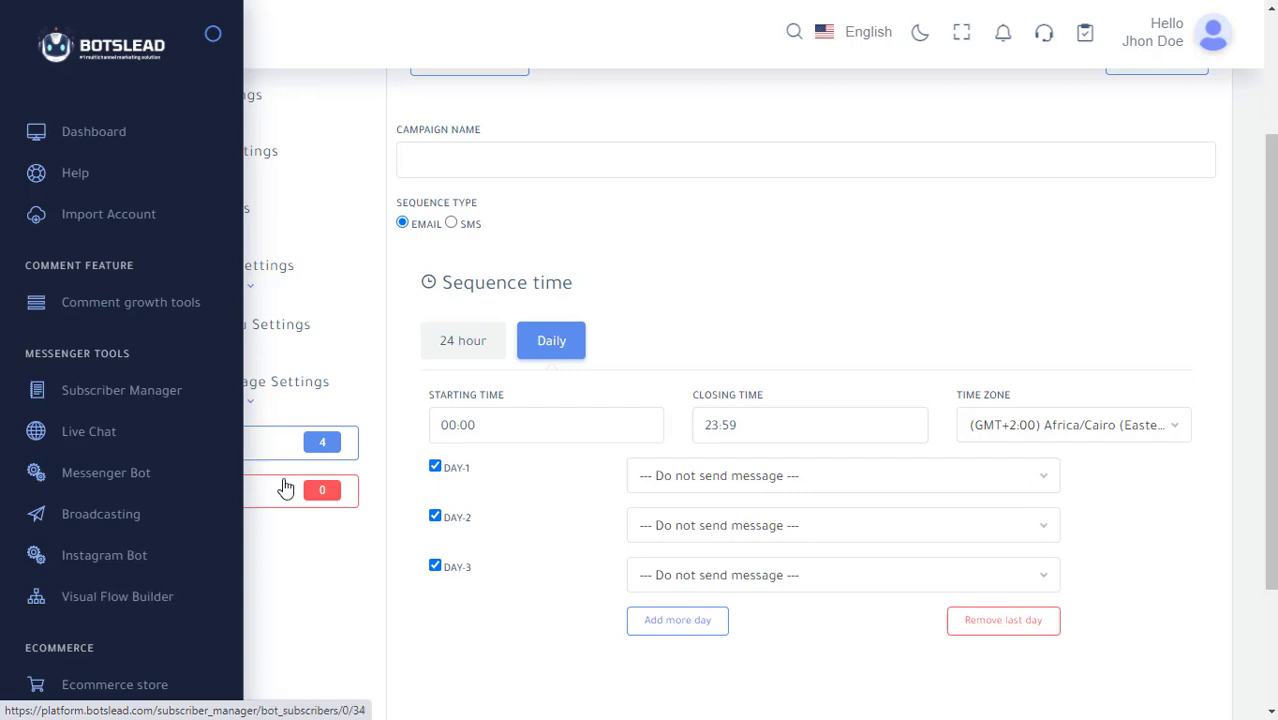
{"action": "left_click", "coordinate": [228, 501]}
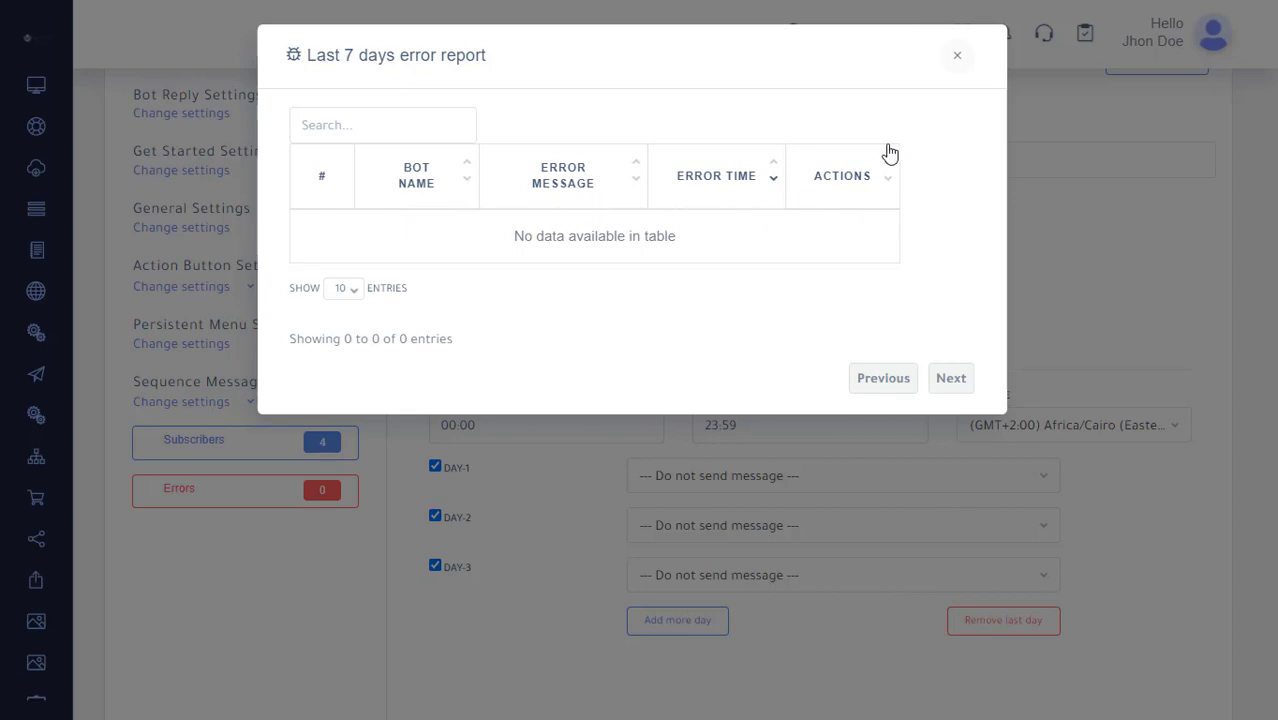
{"action": "left_click", "coordinate": [959, 60]}
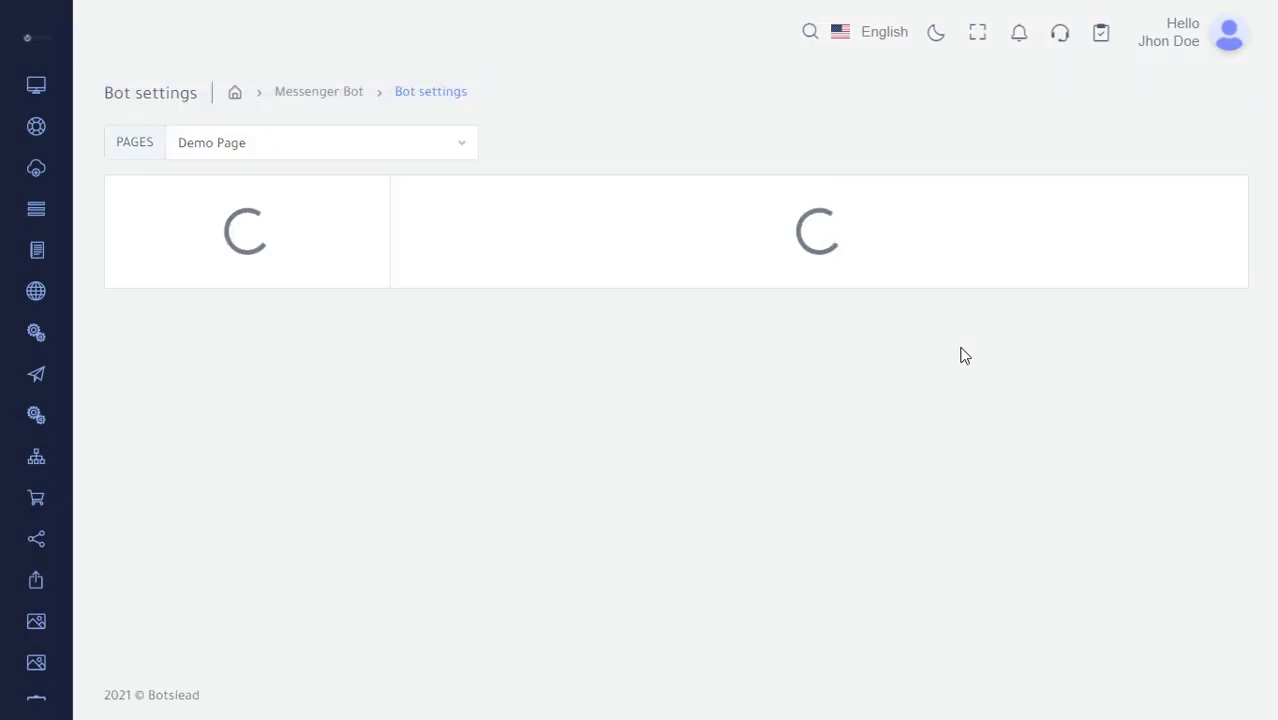